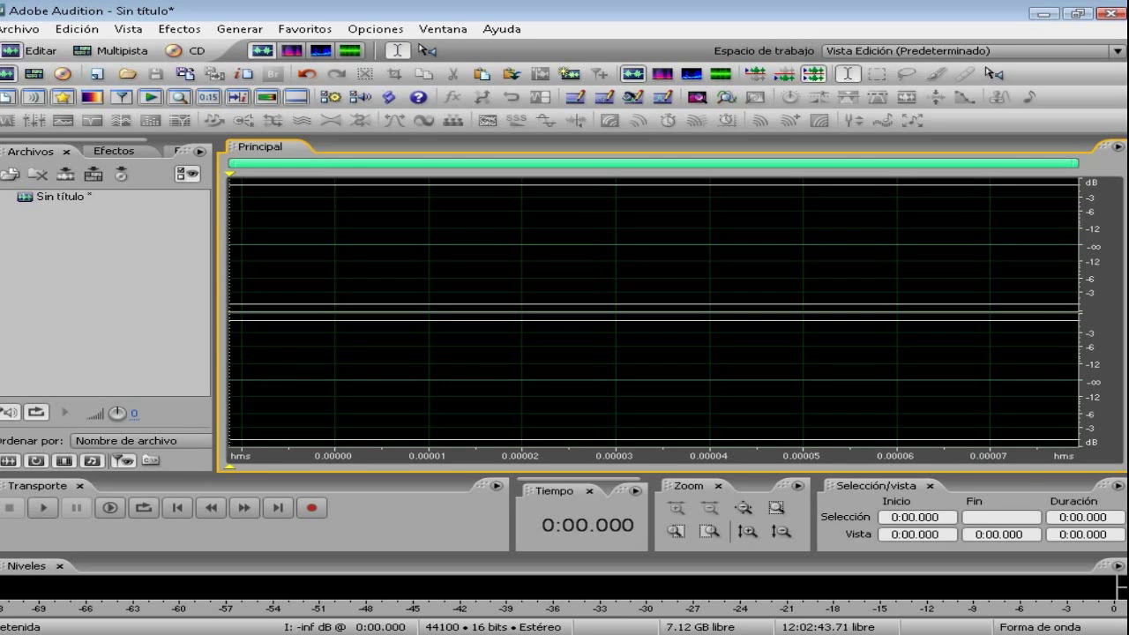
Record about 33 seconds of voice and delete everything before the 0:15.725 mark.
click(312, 508)
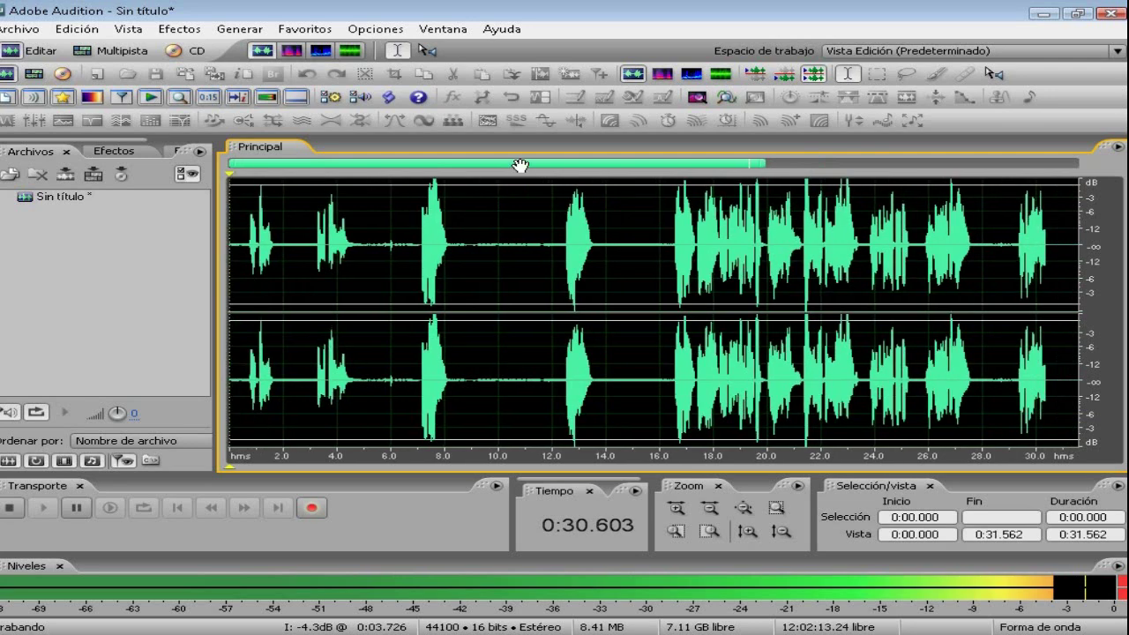
key(space)
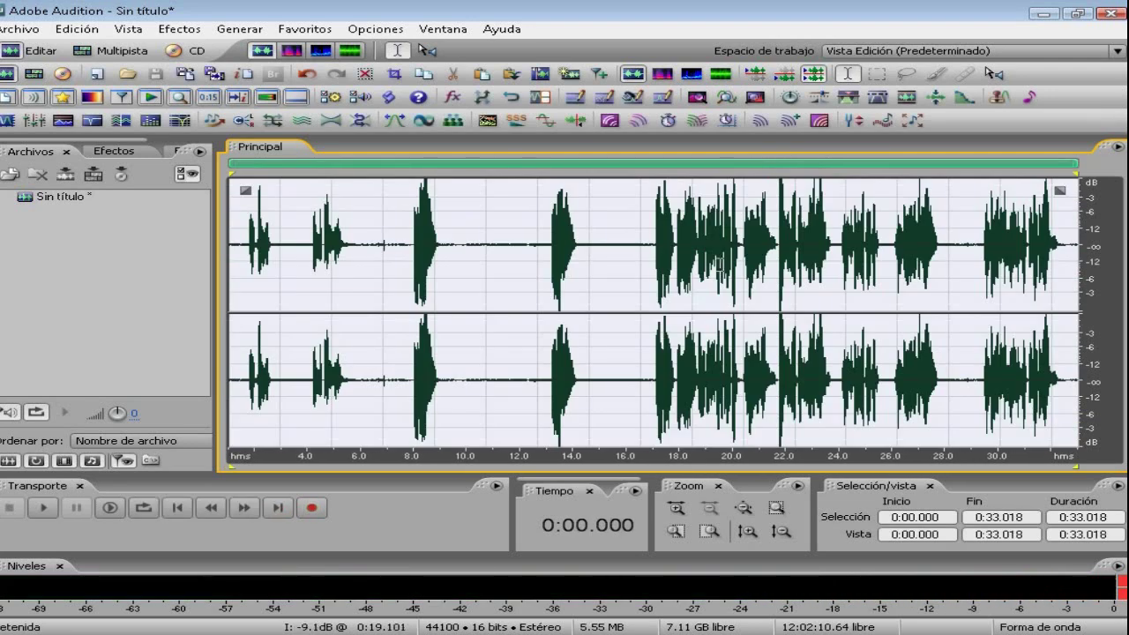
shift+click(636, 248)
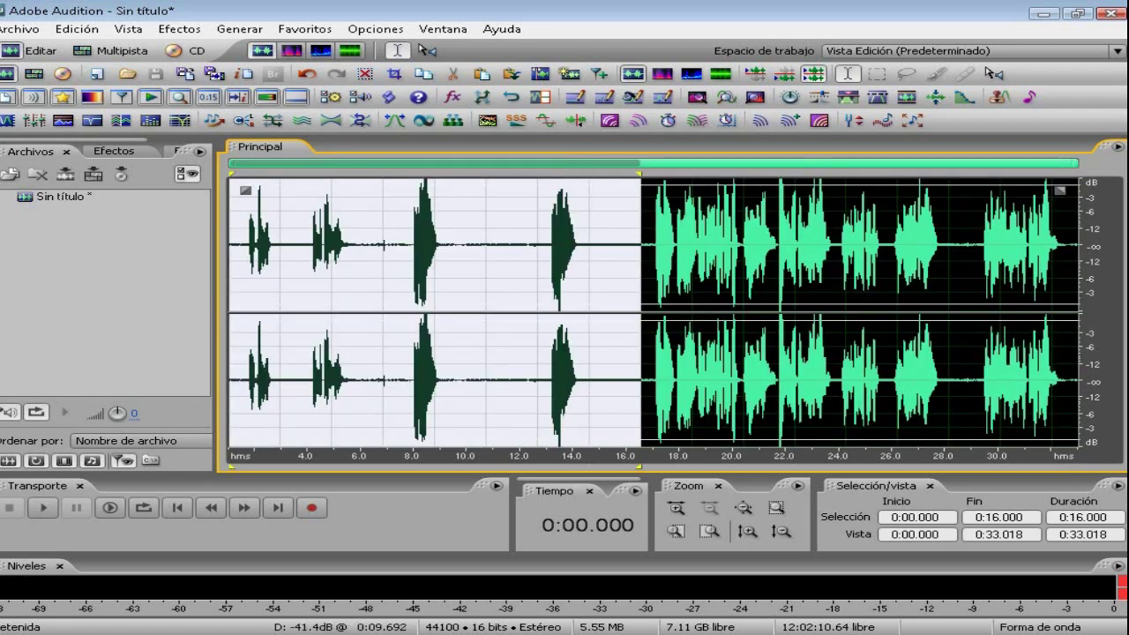
click(613, 263)
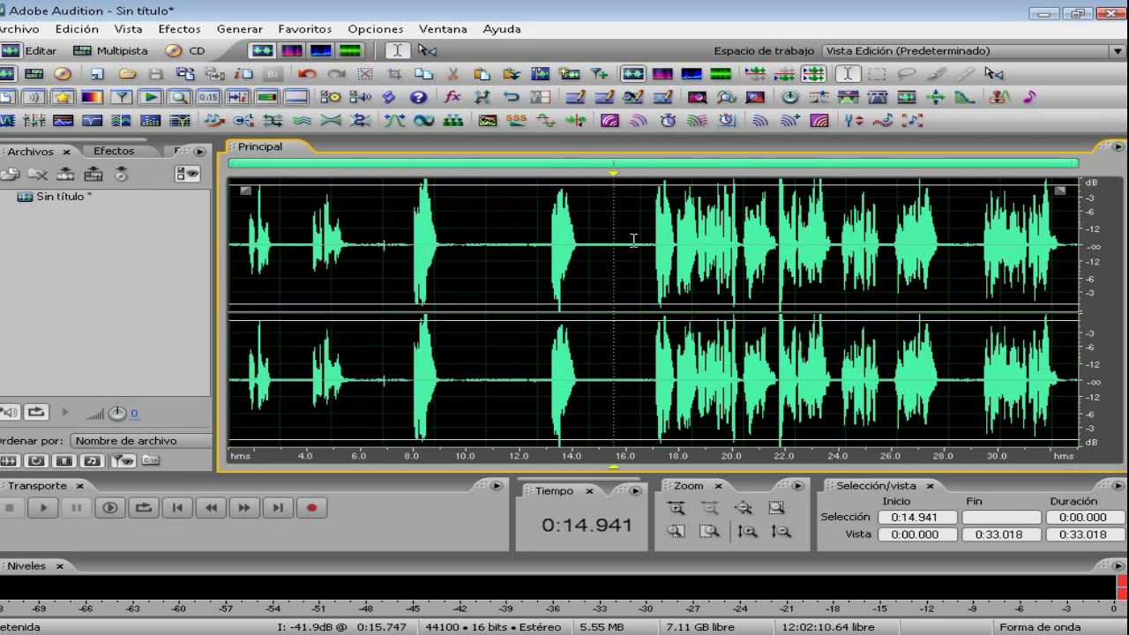
drag(633, 239, 126, 252)
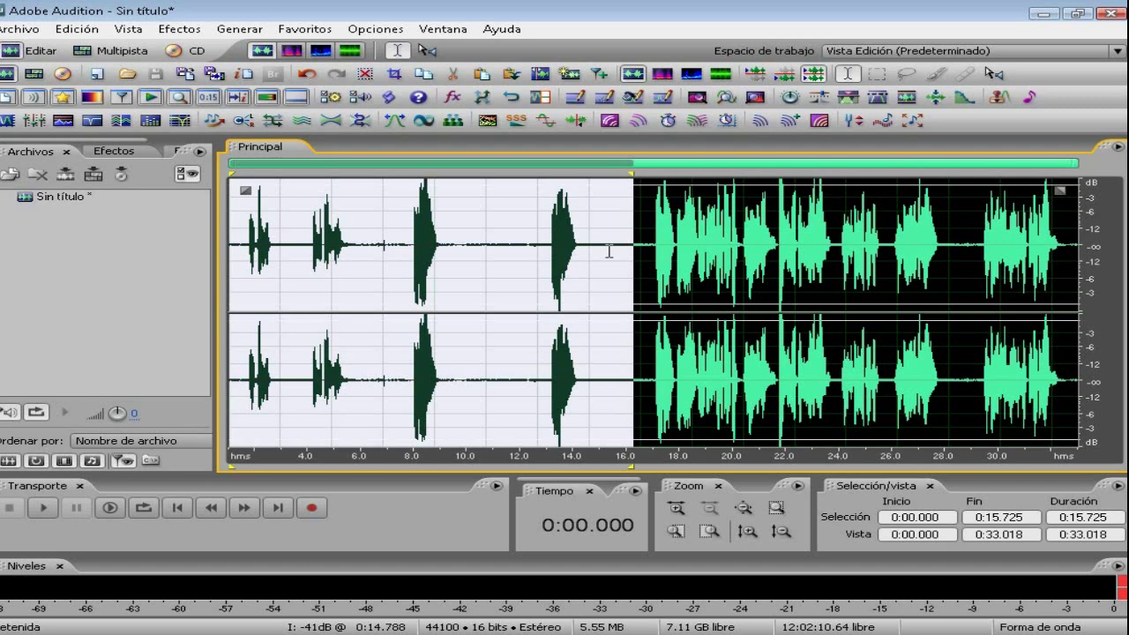
key(Delete)
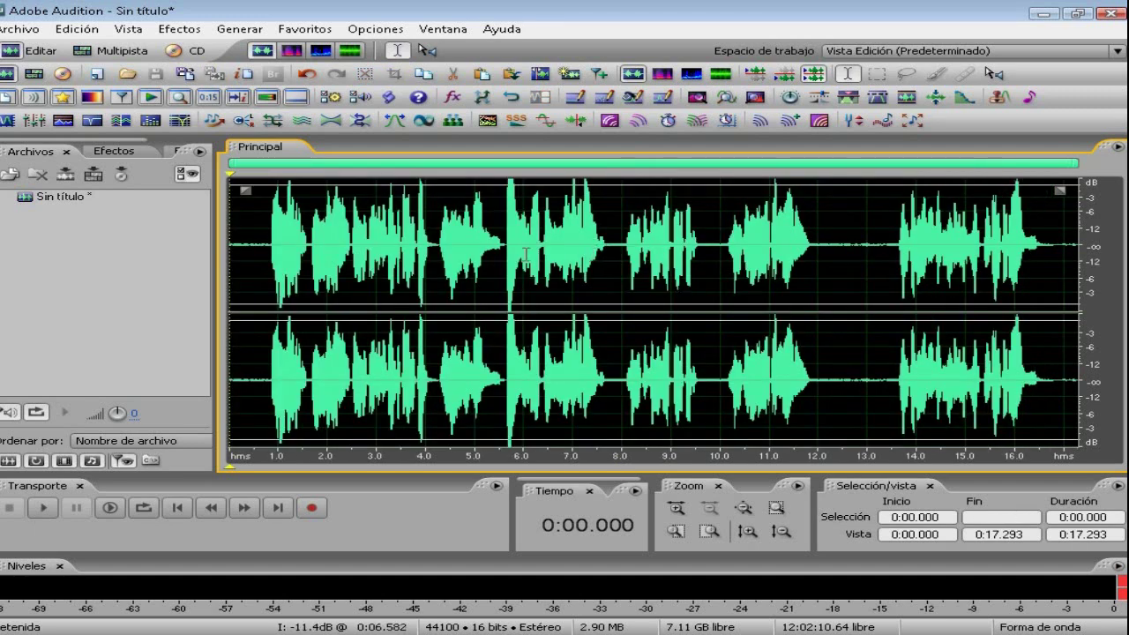
Play back the trimmed take and delete its opening phrase, from the start to 0:01.642.
key(space)
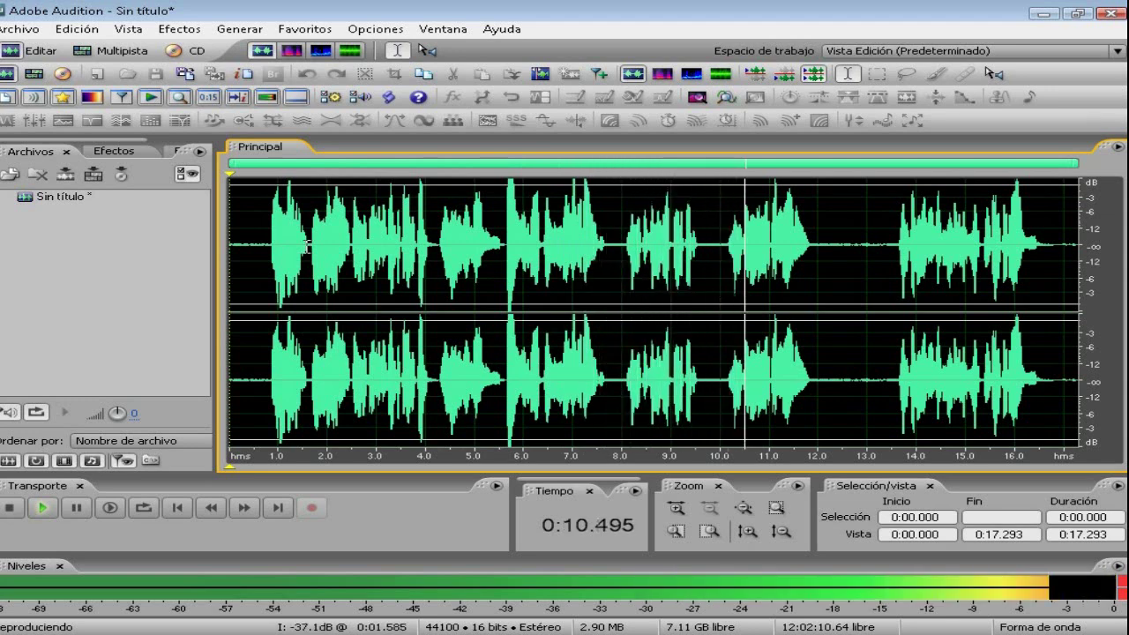
key(space)
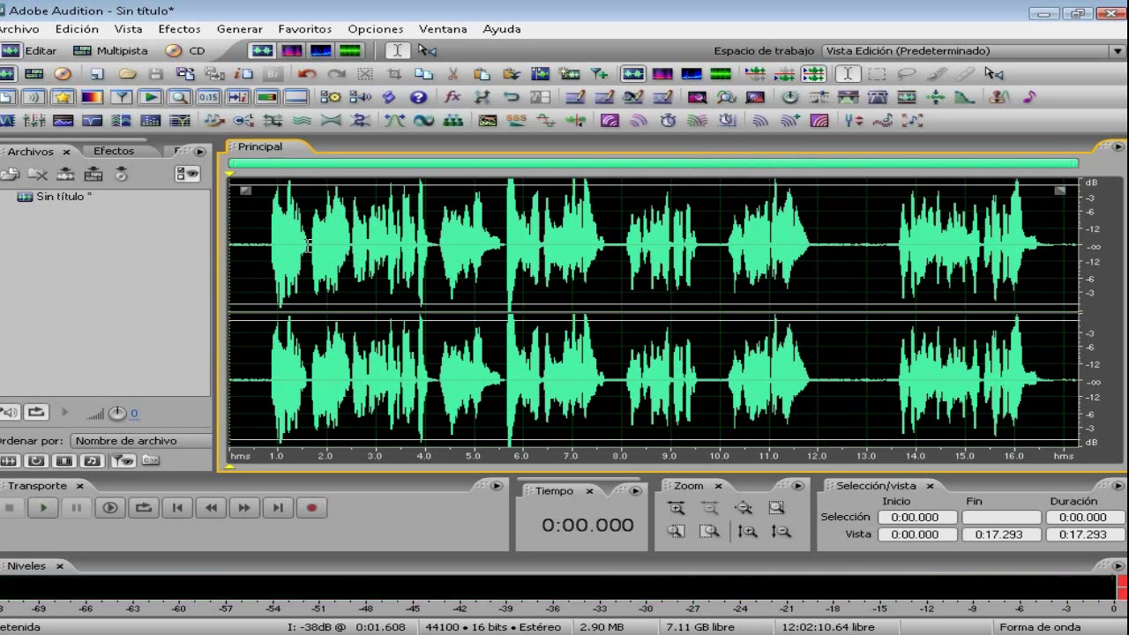
drag(308, 245, 156, 252)
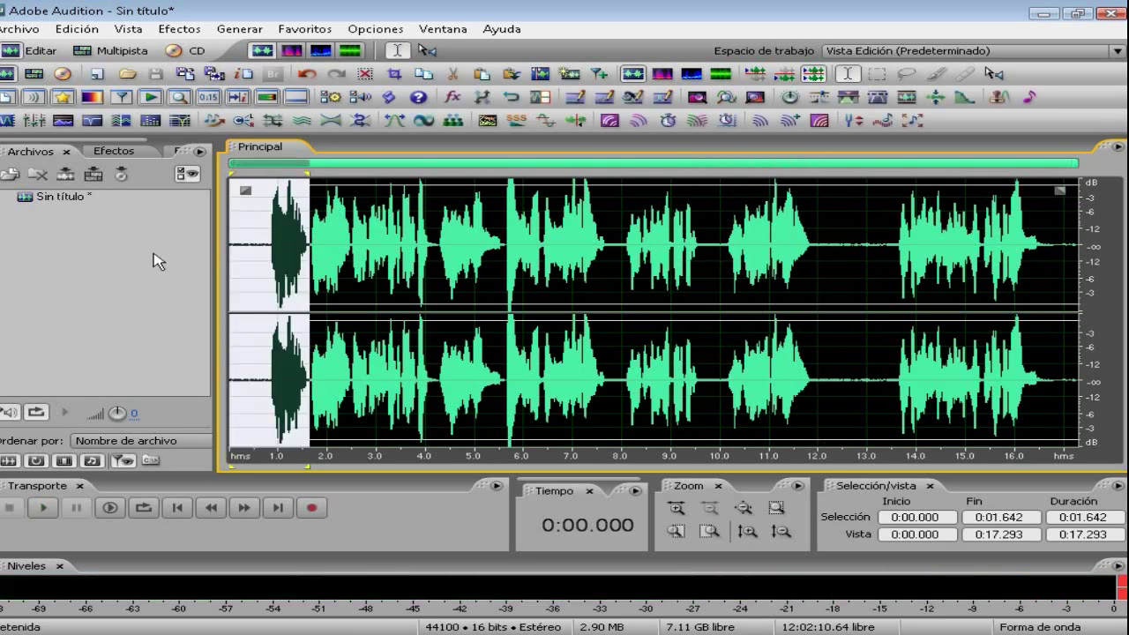
key(Delete)
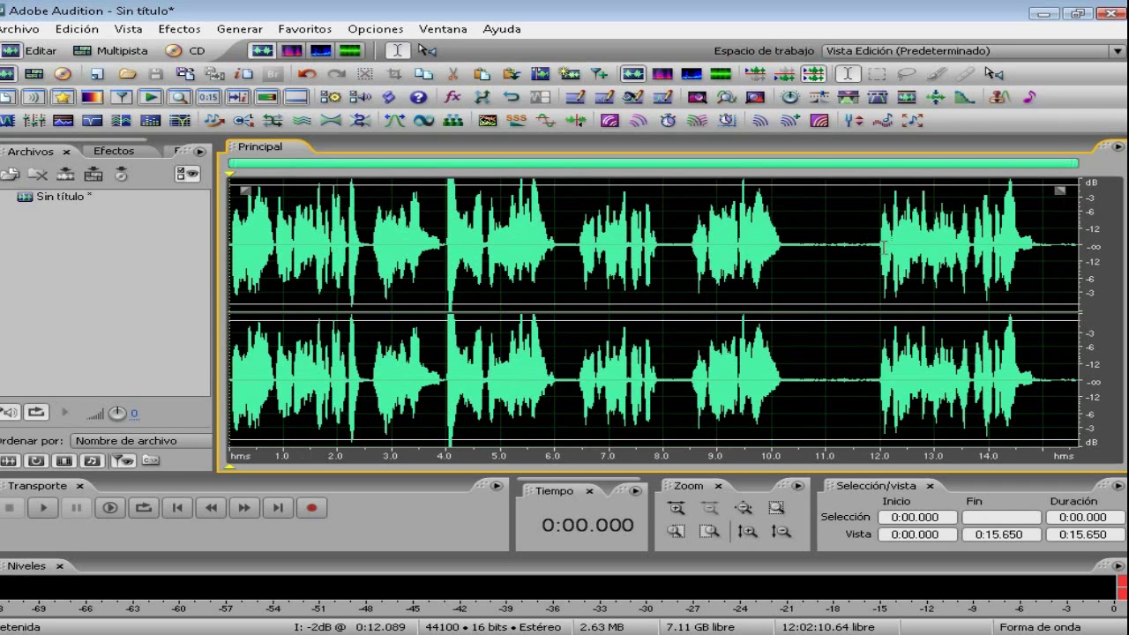
Listen from the pause near 6.2 seconds and delete the section from 0:06.173 to 0:11.831.
click(562, 242)
key(space)
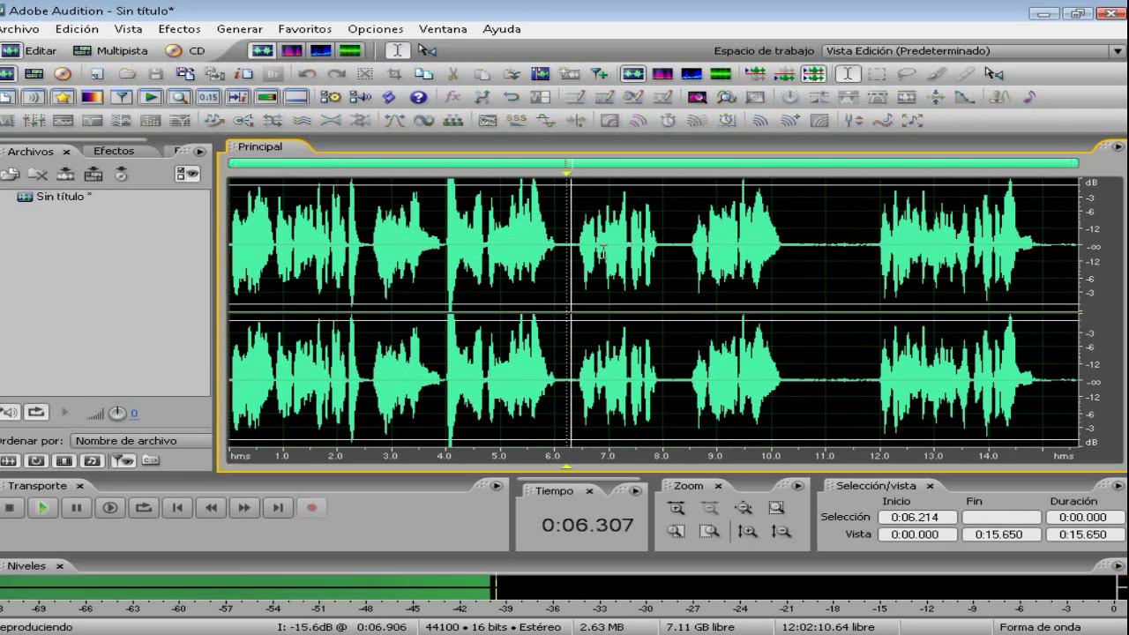
drag(562, 264, 865, 282)
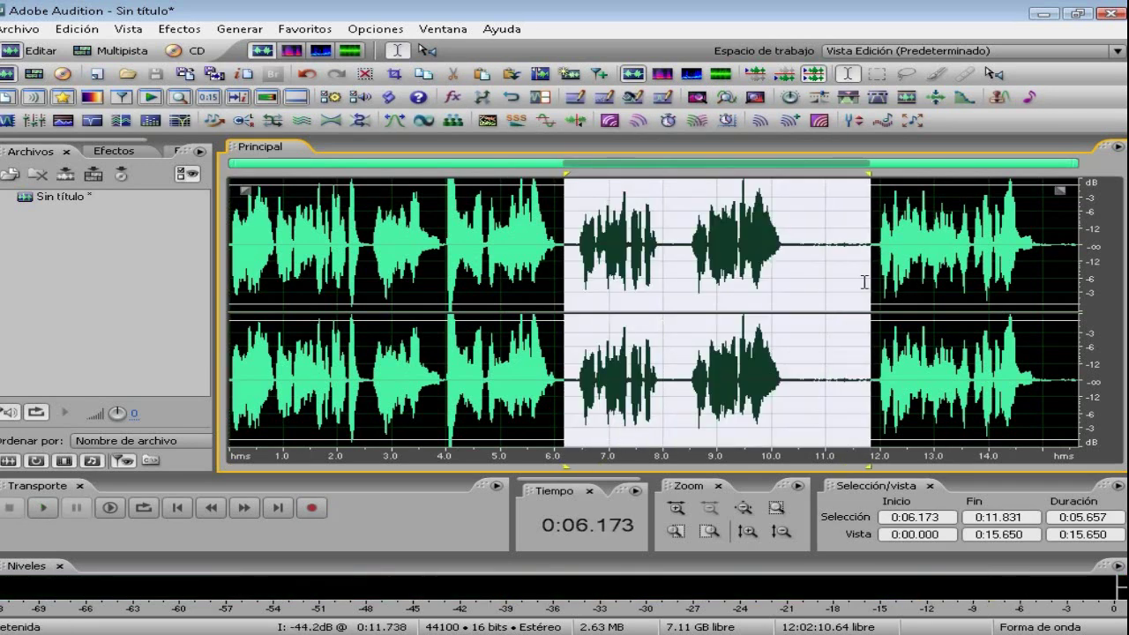
key(Delete)
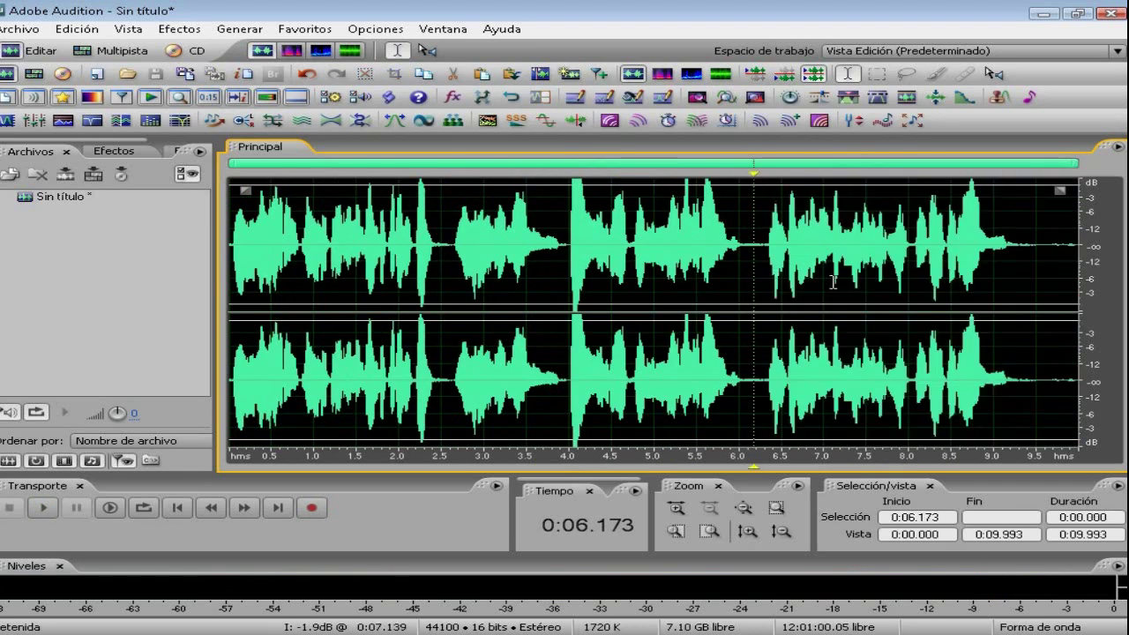
Listen to the edited take from the last cut and again from the beginning.
key(space)
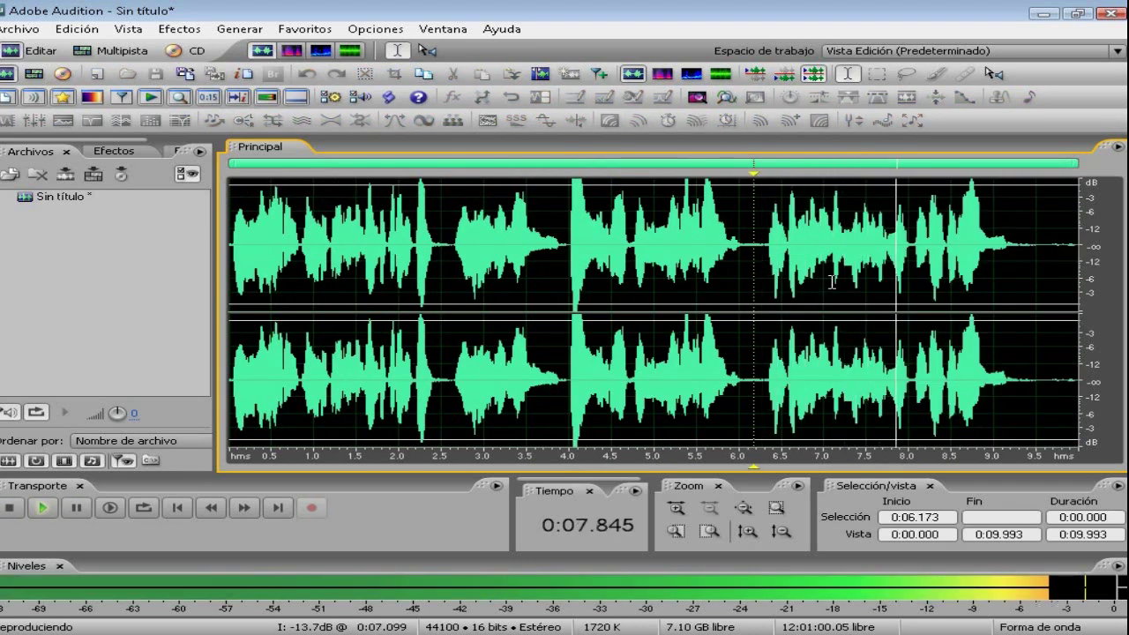
key(space)
key(Home)
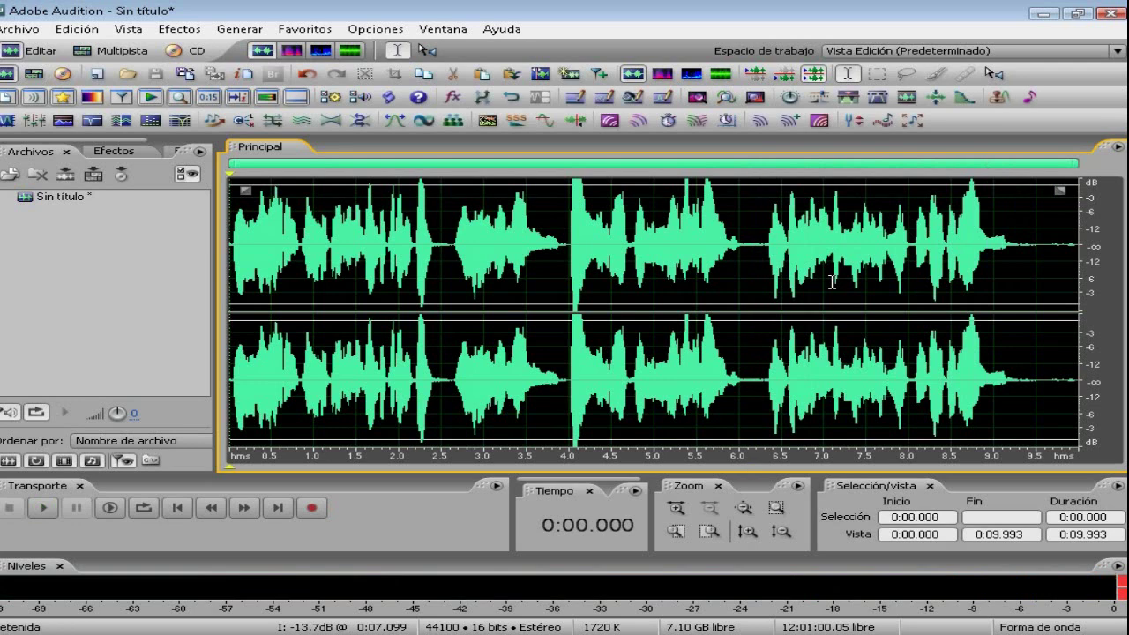
key(space)
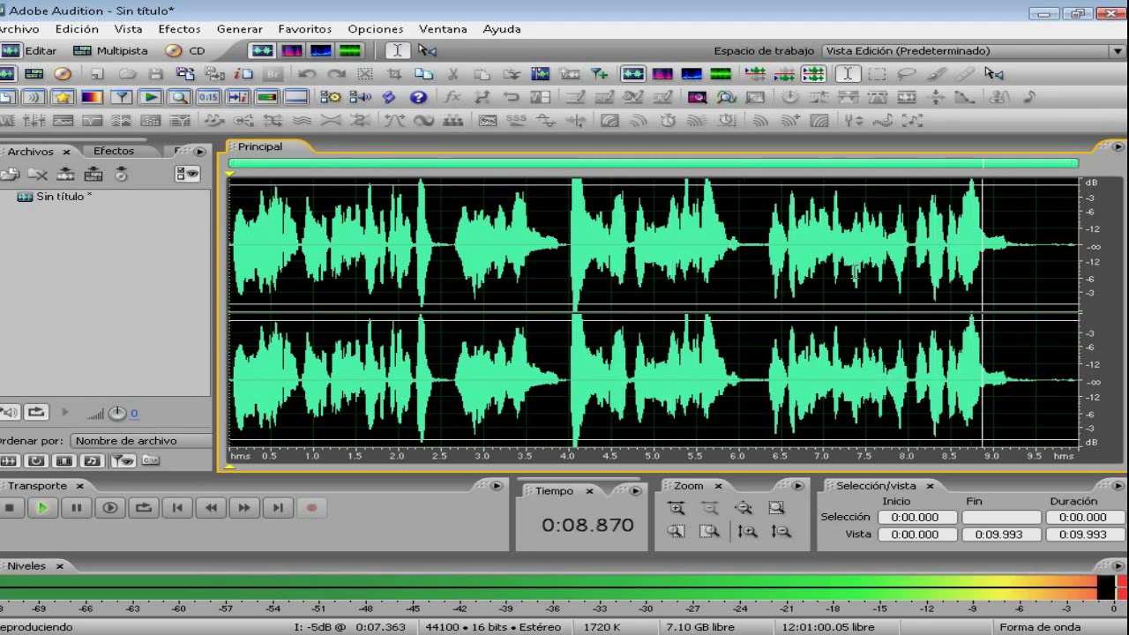
Select the background noise from 0:09.268 to the end and capture it as the Noise Reduction profile.
drag(1015, 247, 1070, 261)
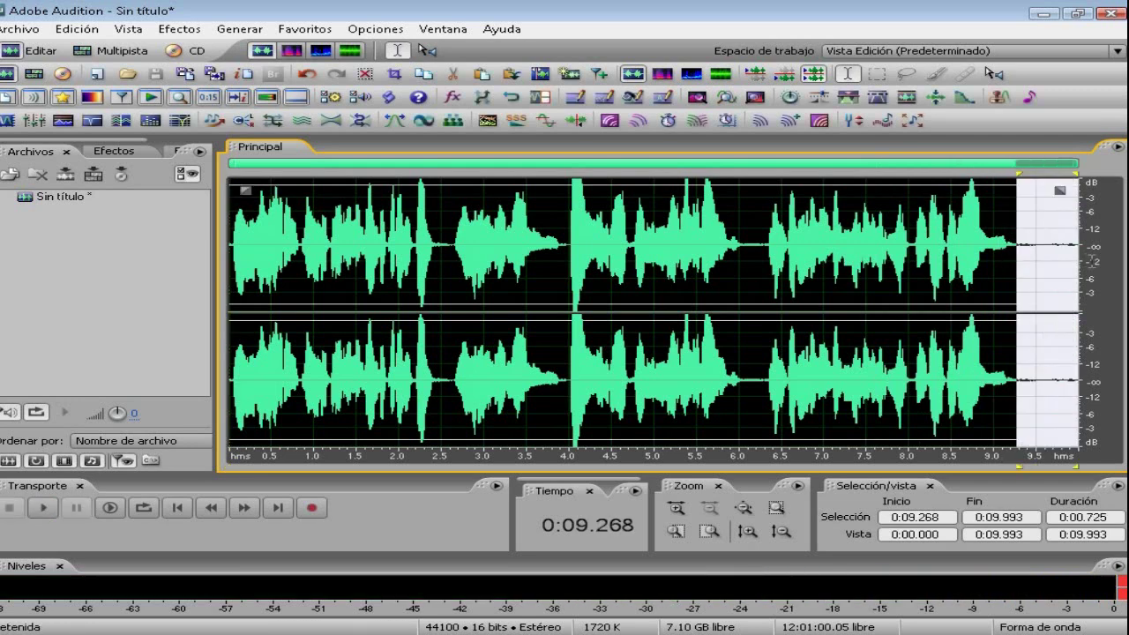
click(488, 121)
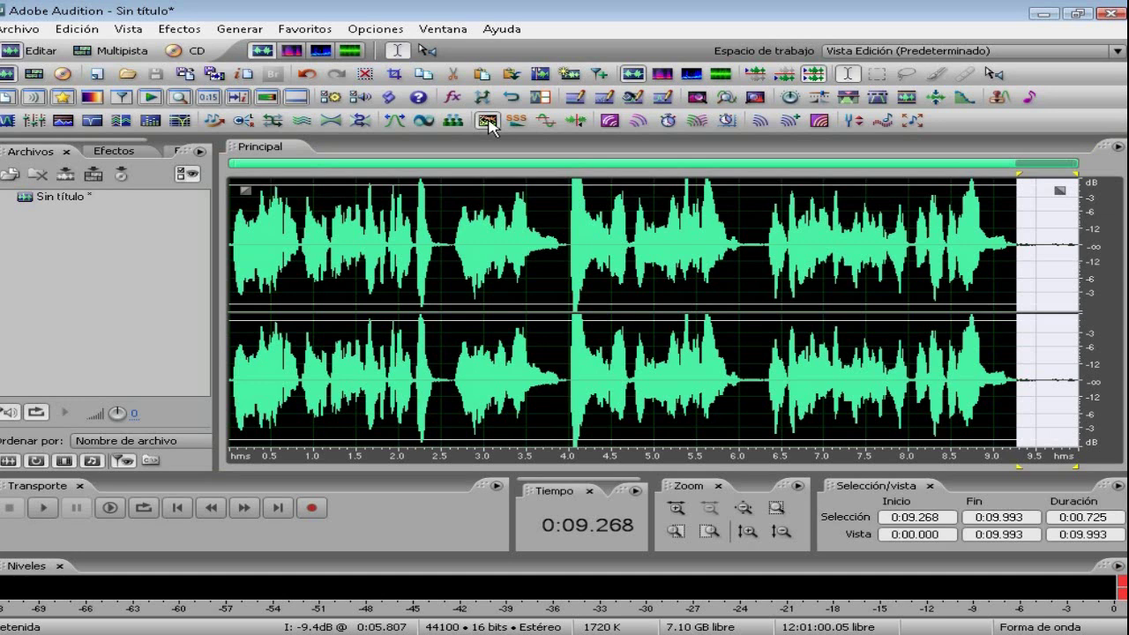
click(488, 121)
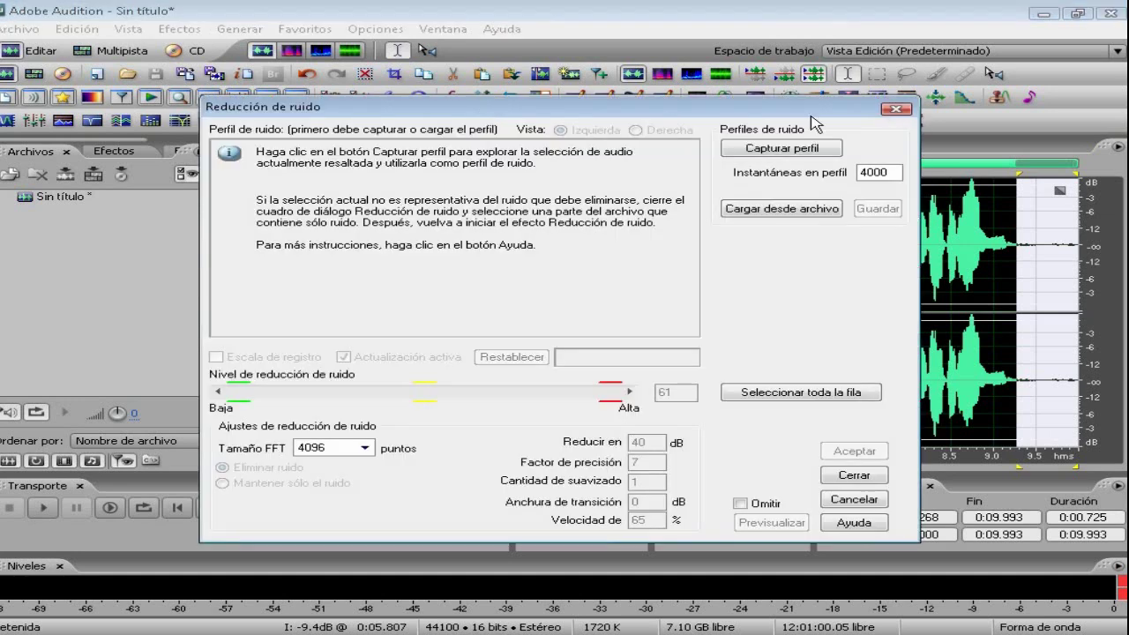
click(896, 109)
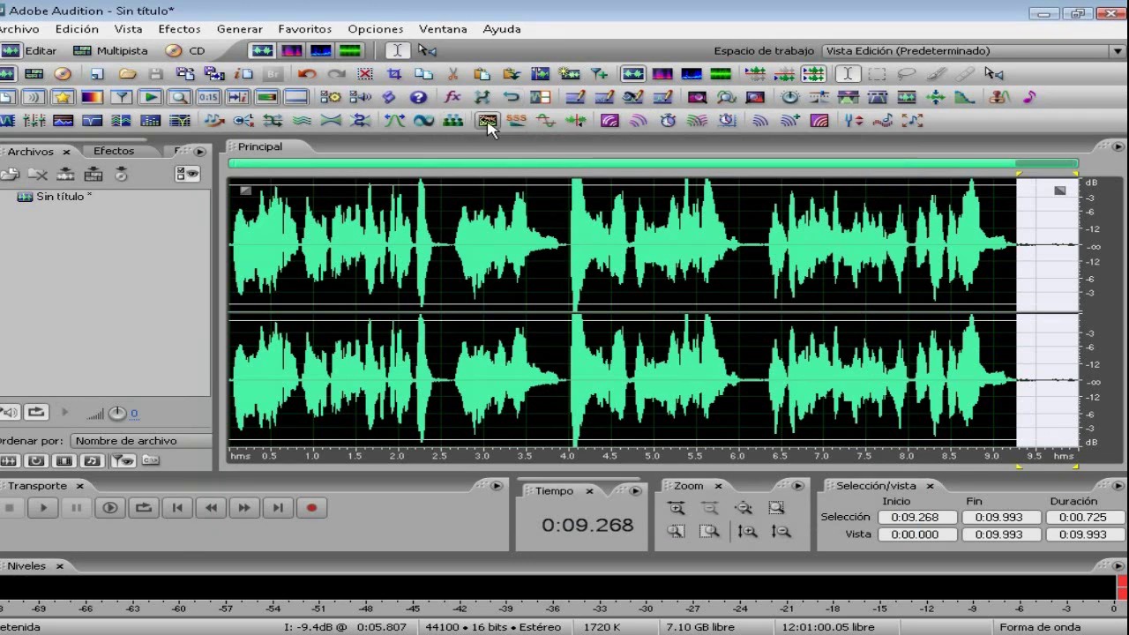
click(488, 121)
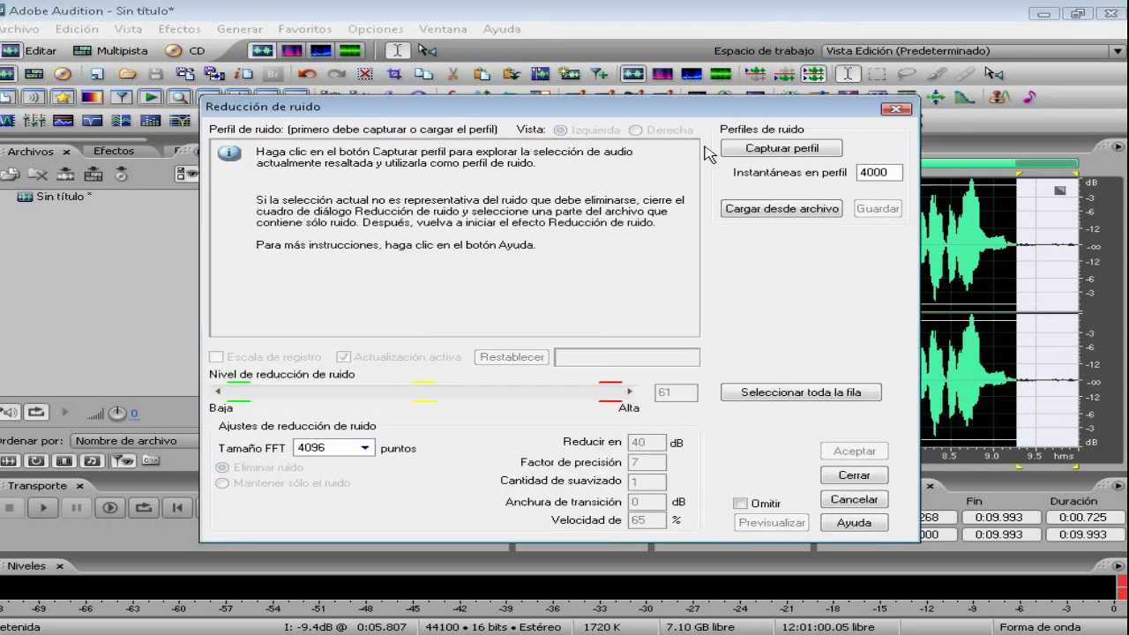
click(780, 150)
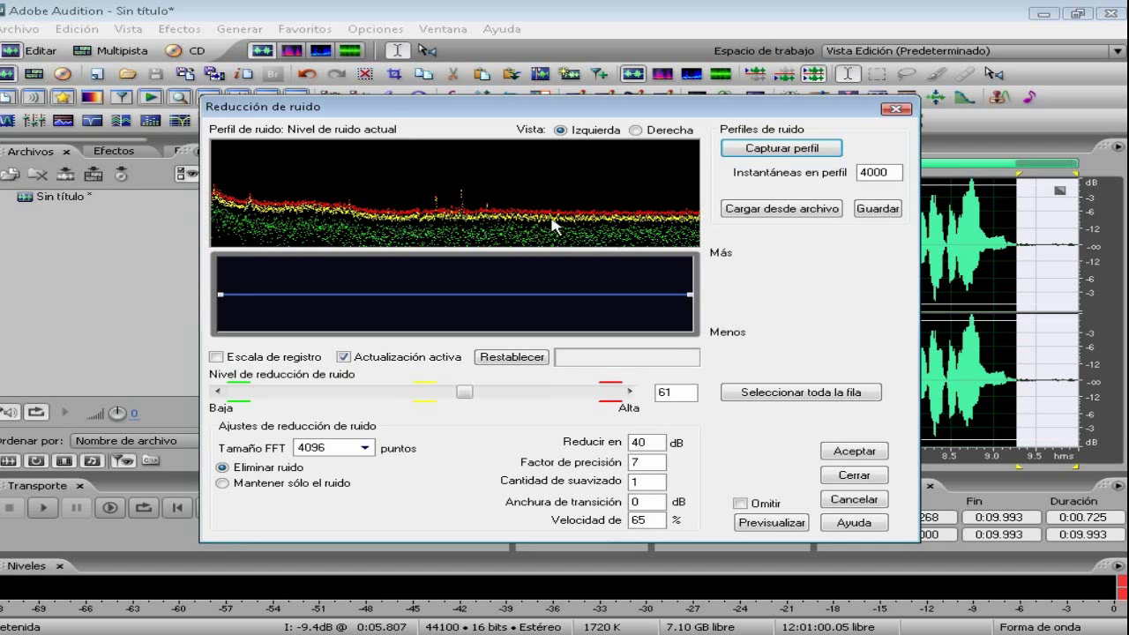
Extend the noise reduction to the entire file and preview how it sounds.
click(803, 394)
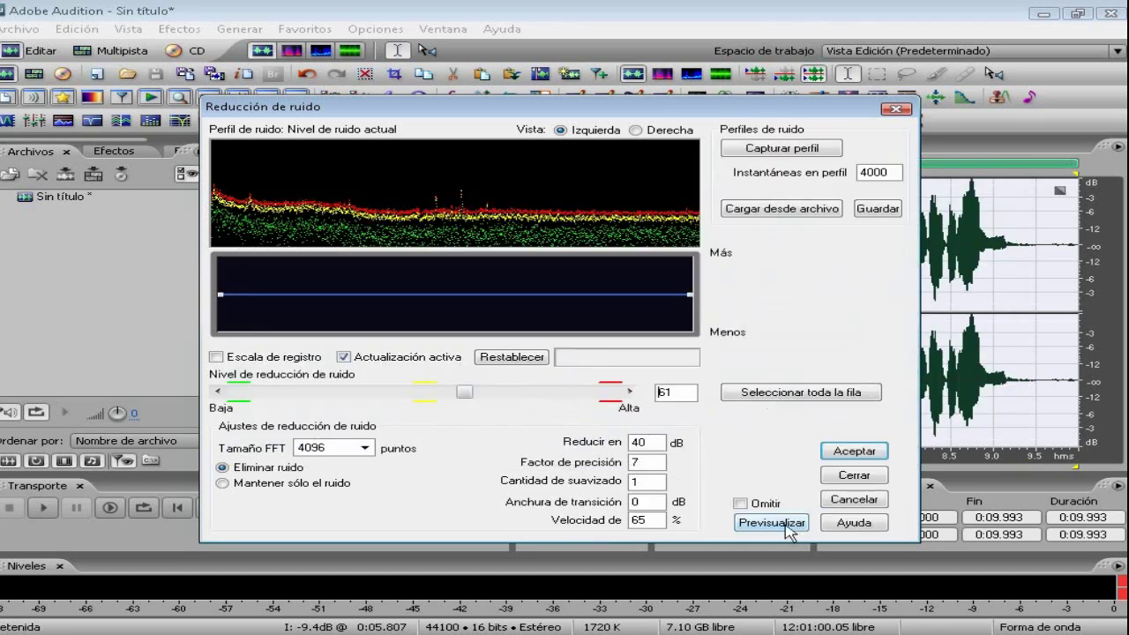
click(772, 523)
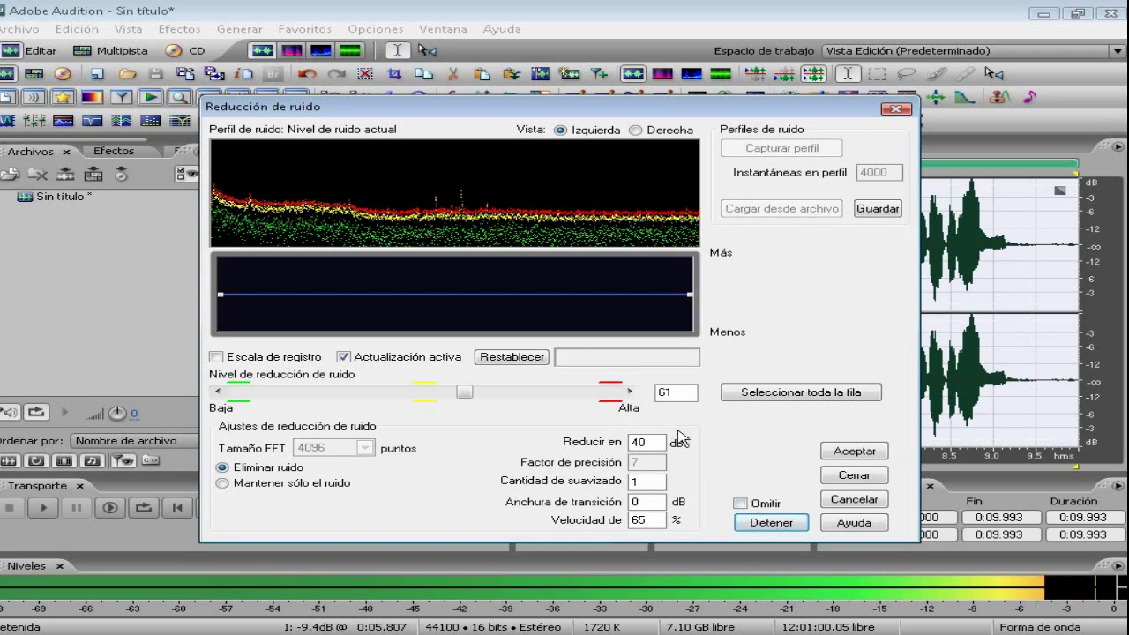
click(775, 522)
Set the noise reduction level to 70 and apply the effect to the whole recording.
click(630, 391)
click(631, 391)
click(630, 390)
click(631, 391)
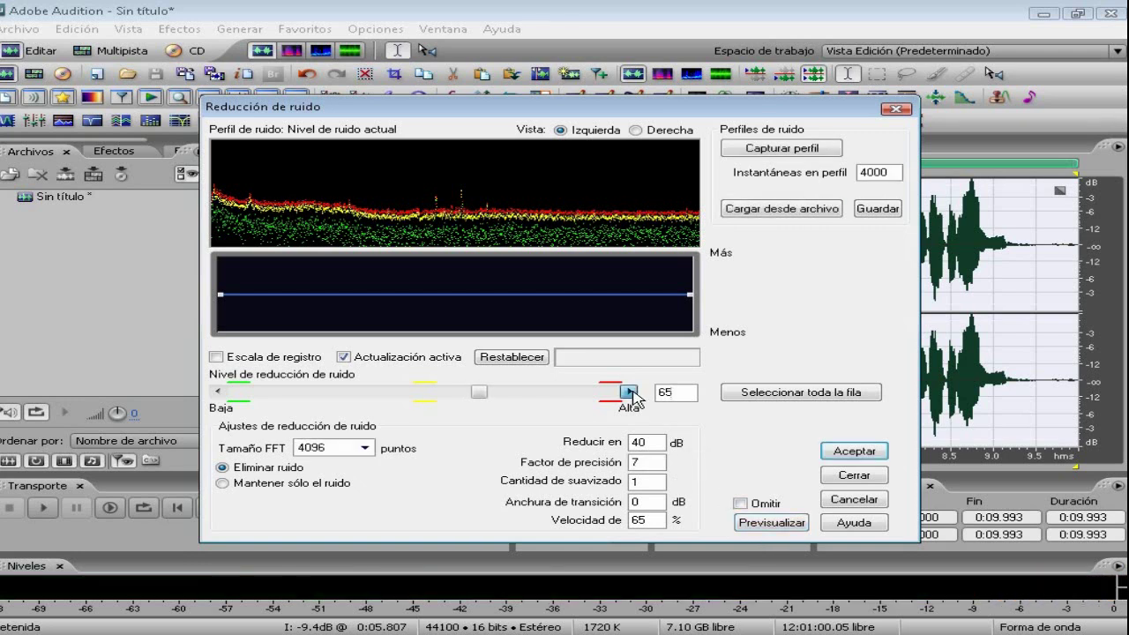
click(630, 391)
click(631, 390)
click(631, 391)
click(631, 391)
click(630, 391)
click(631, 391)
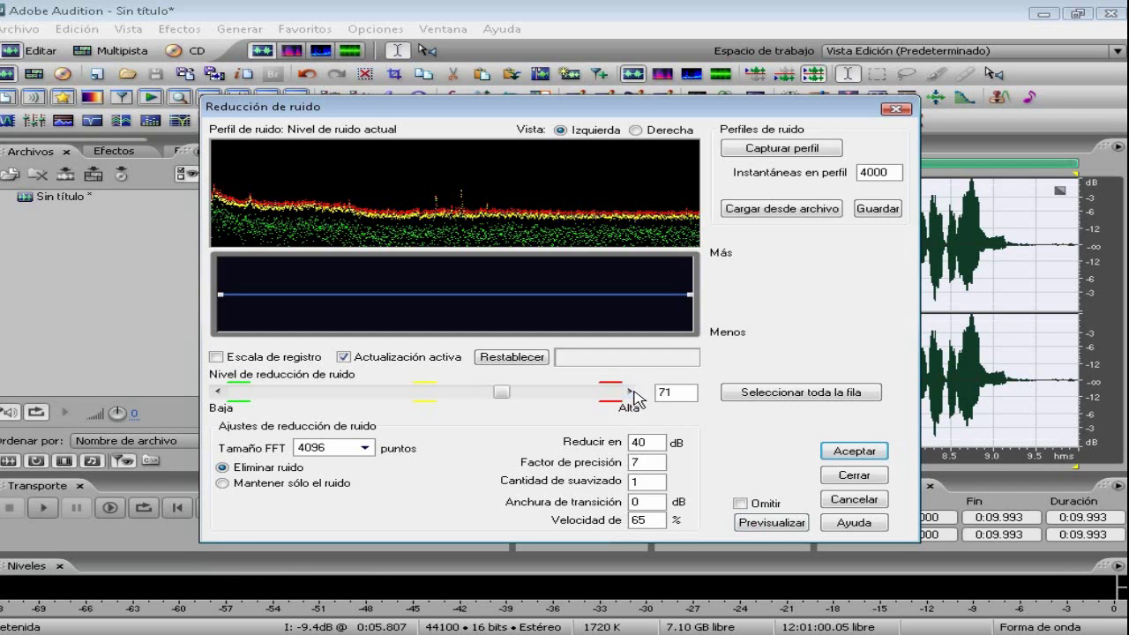
click(218, 393)
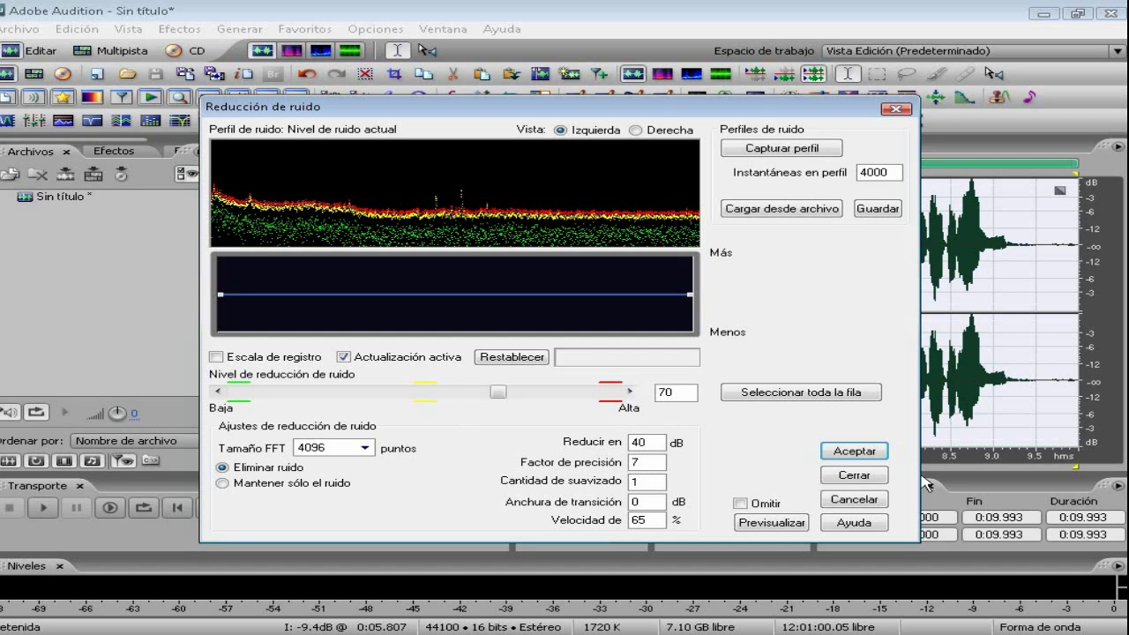
click(854, 452)
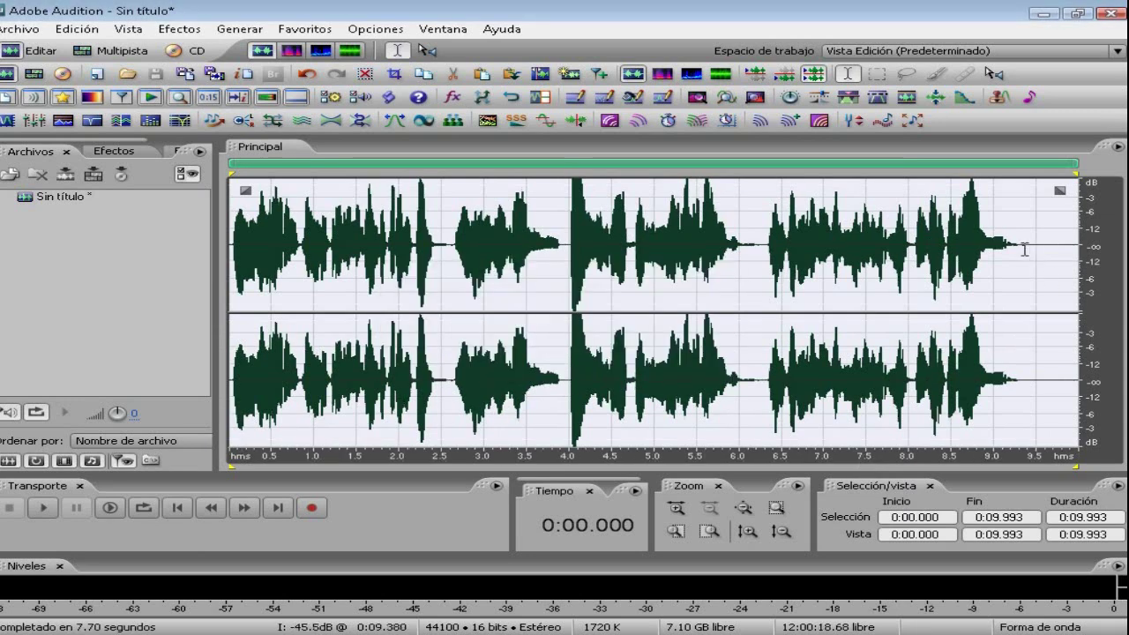
Play the noise-reduced recording from the beginning to check the result.
drag(1023, 250, 1078, 250)
click(823, 257)
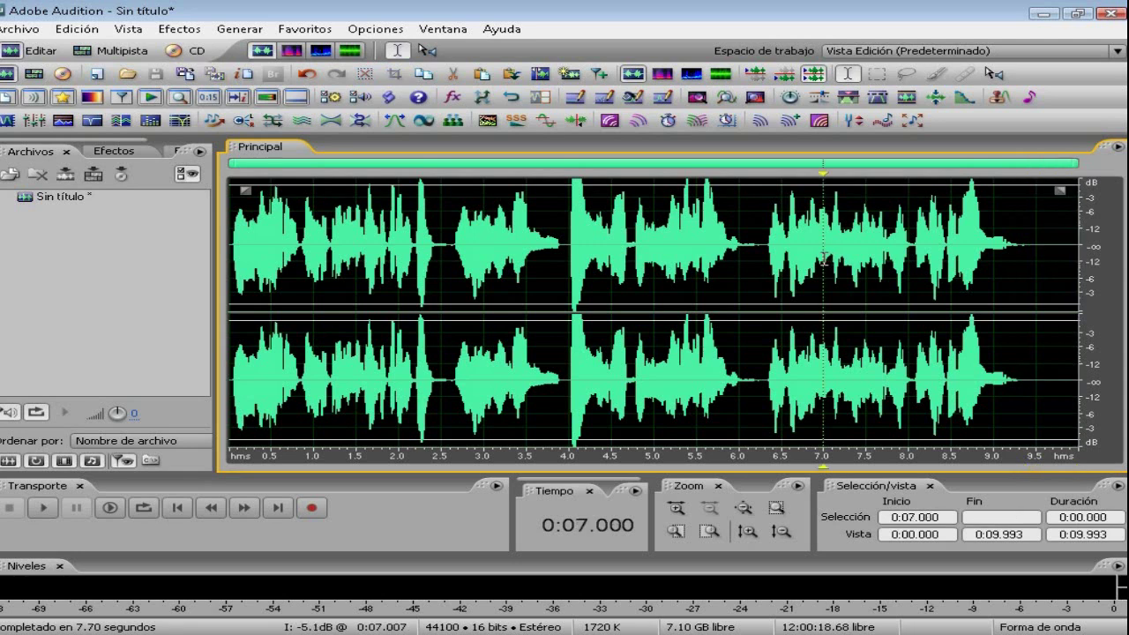
key(Home)
key(space)
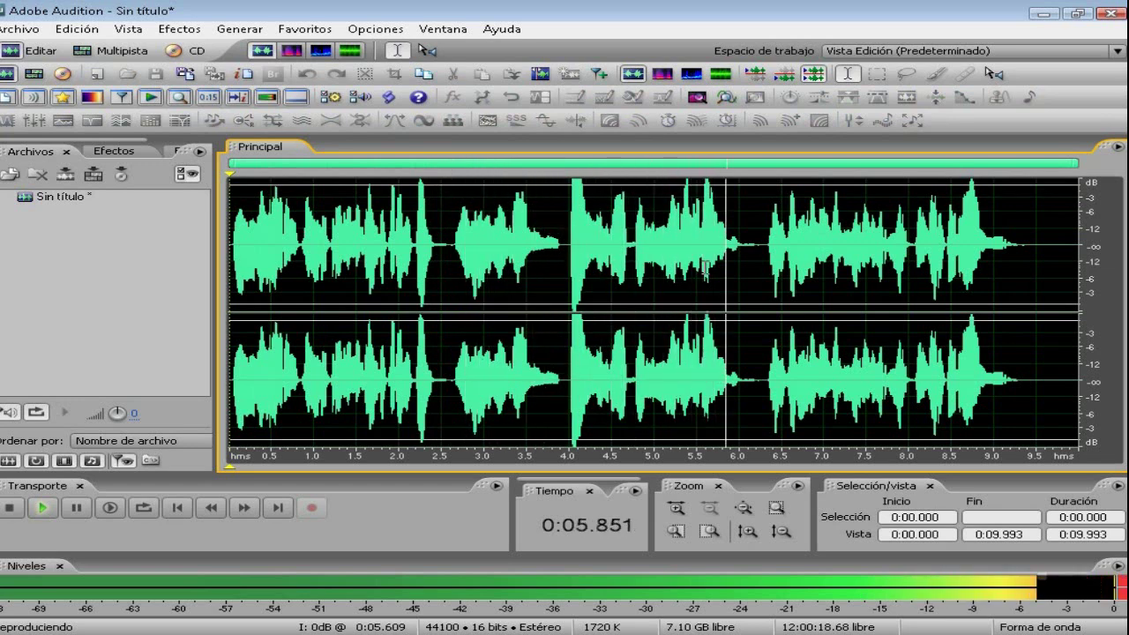
key(space)
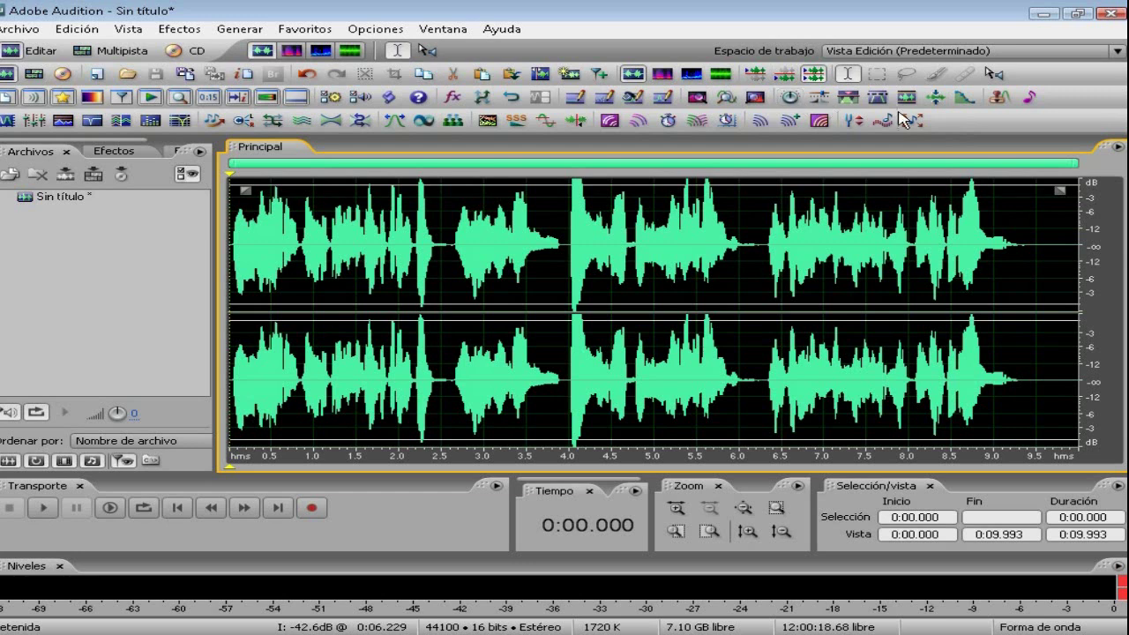
Apply automatic pitch correction with the C Major preset to the whole recording and listen to the result.
click(853, 121)
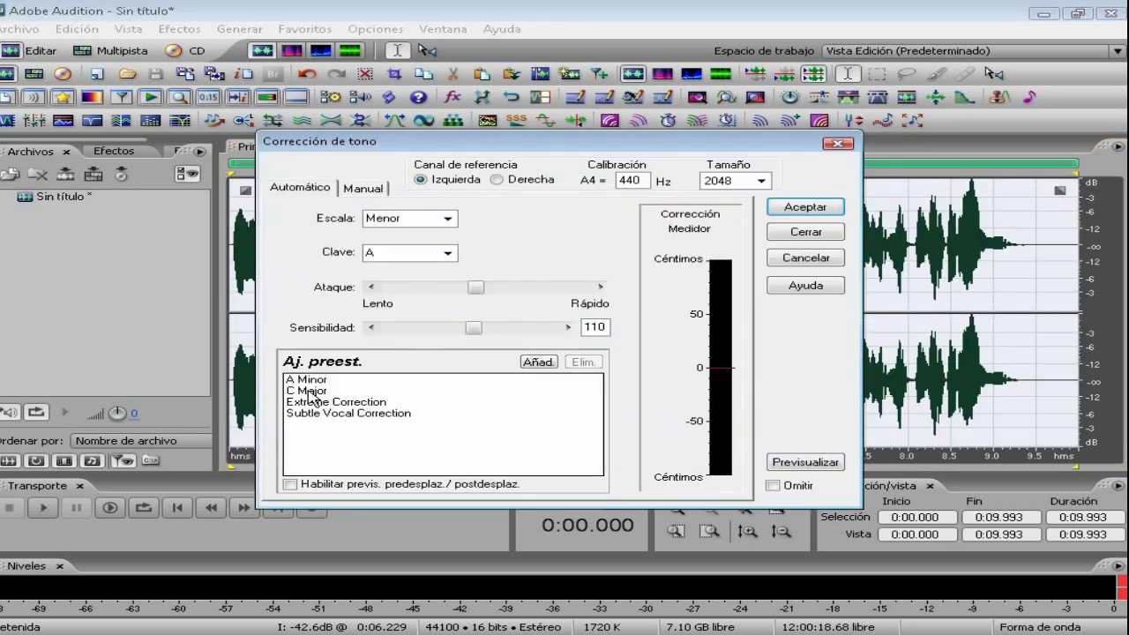
click(310, 392)
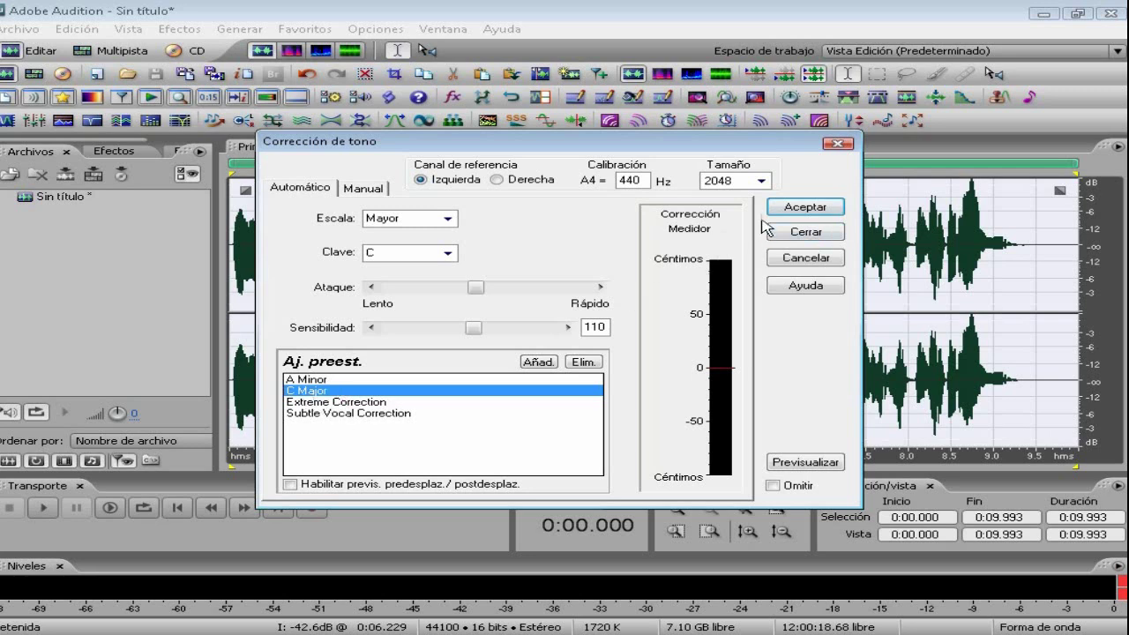
click(810, 212)
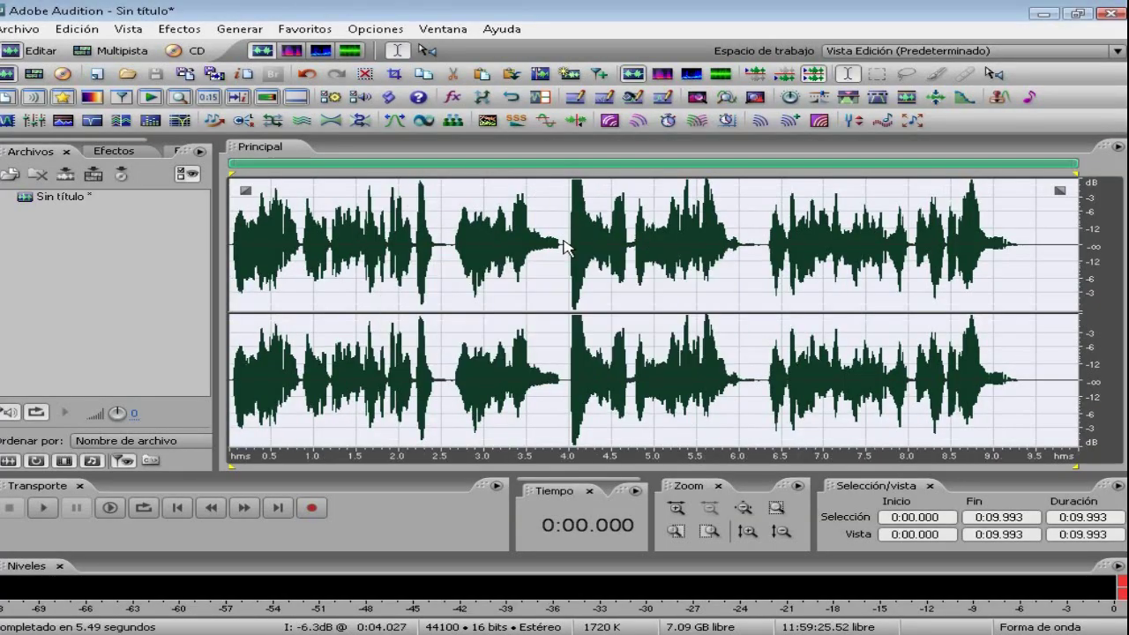
key(space)
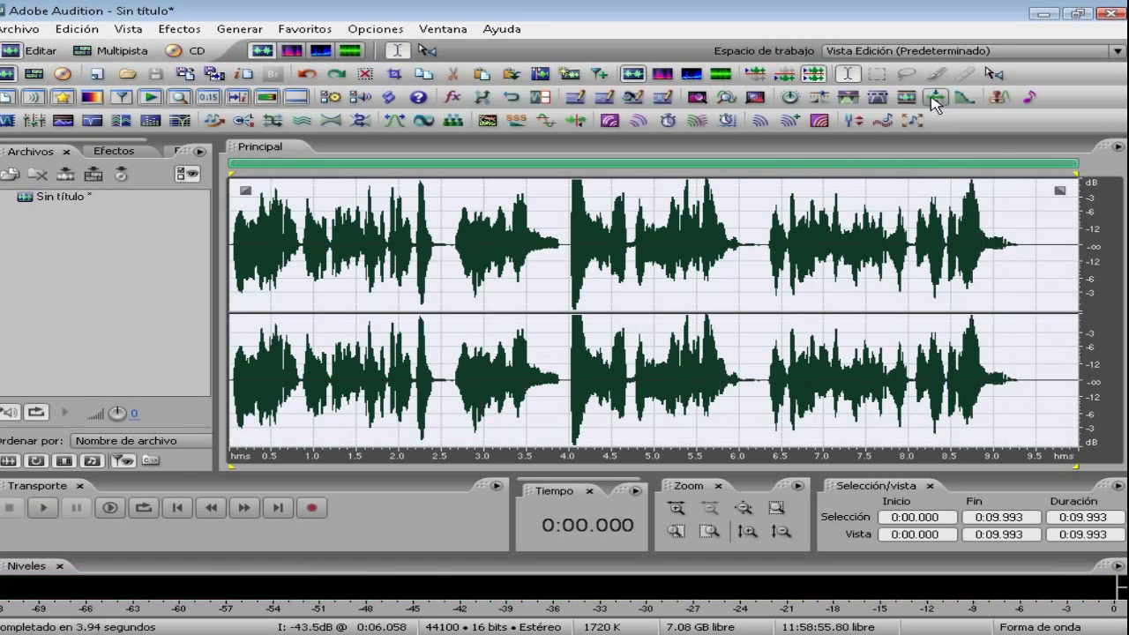
Apply multiband compression with the Internet Delivery preset, output gain at -1.2 dB and band 4 threshold at -47.1 dB.
click(847, 99)
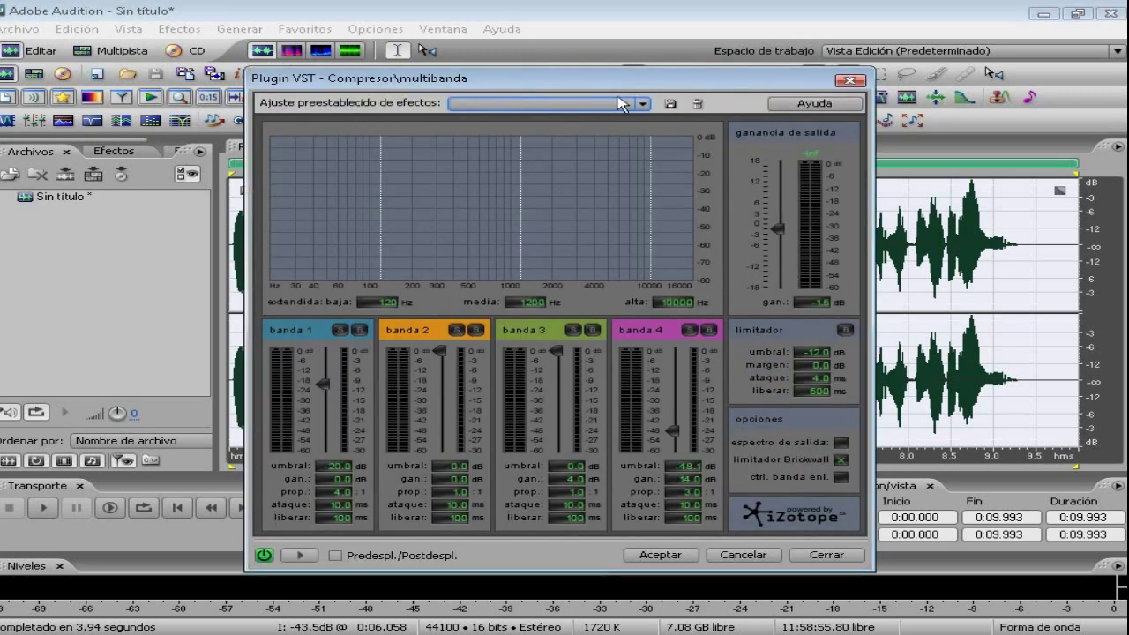
click(642, 104)
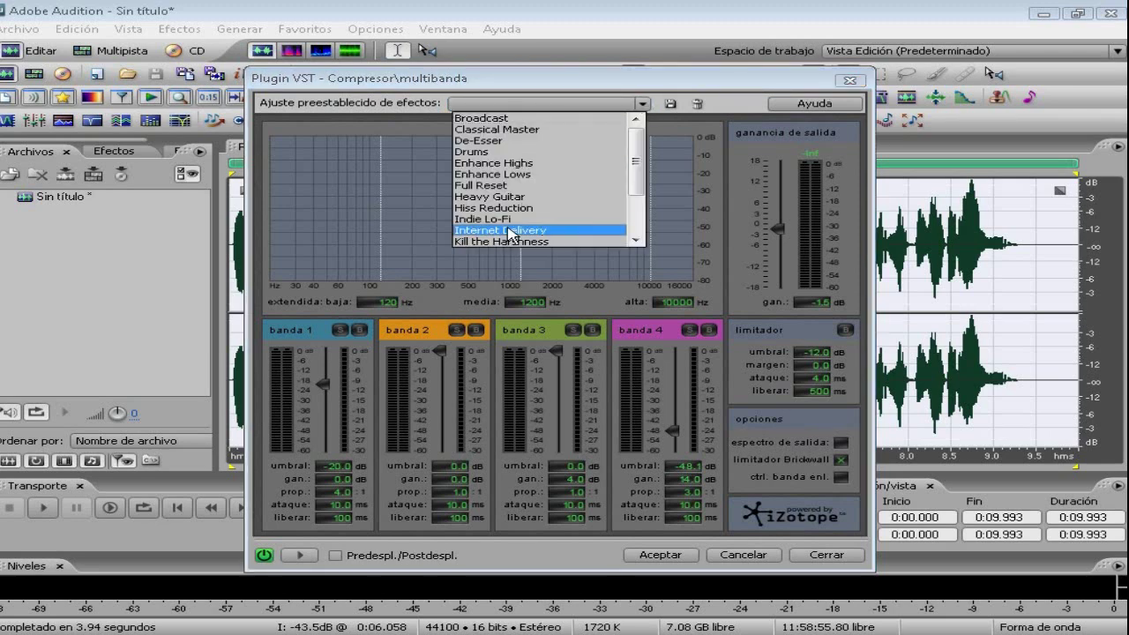
click(513, 231)
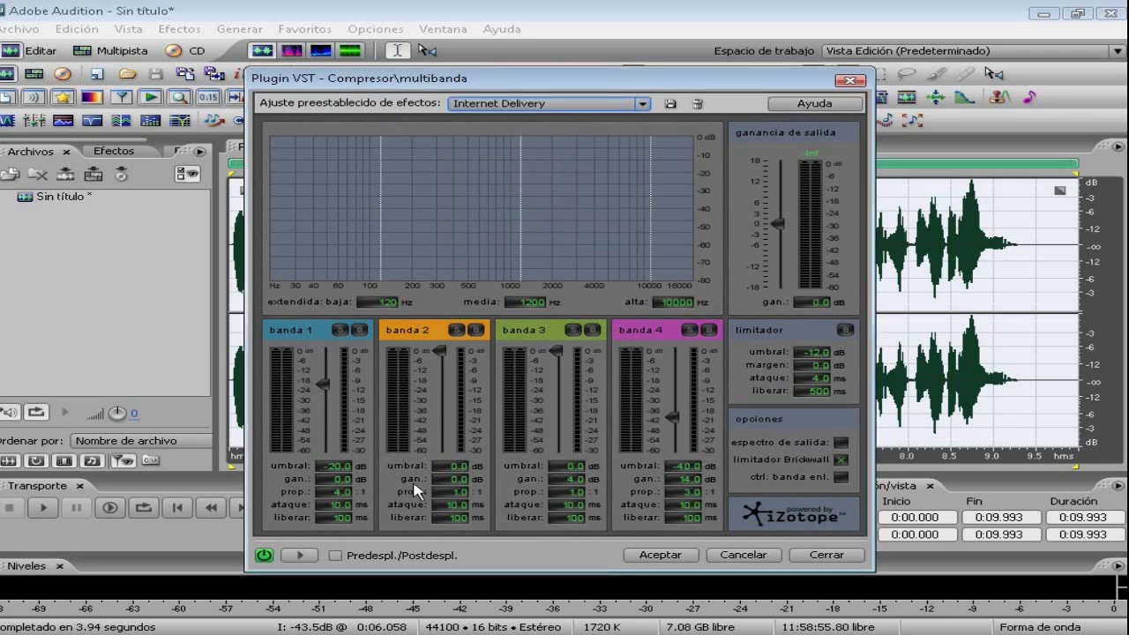
click(780, 224)
click(299, 553)
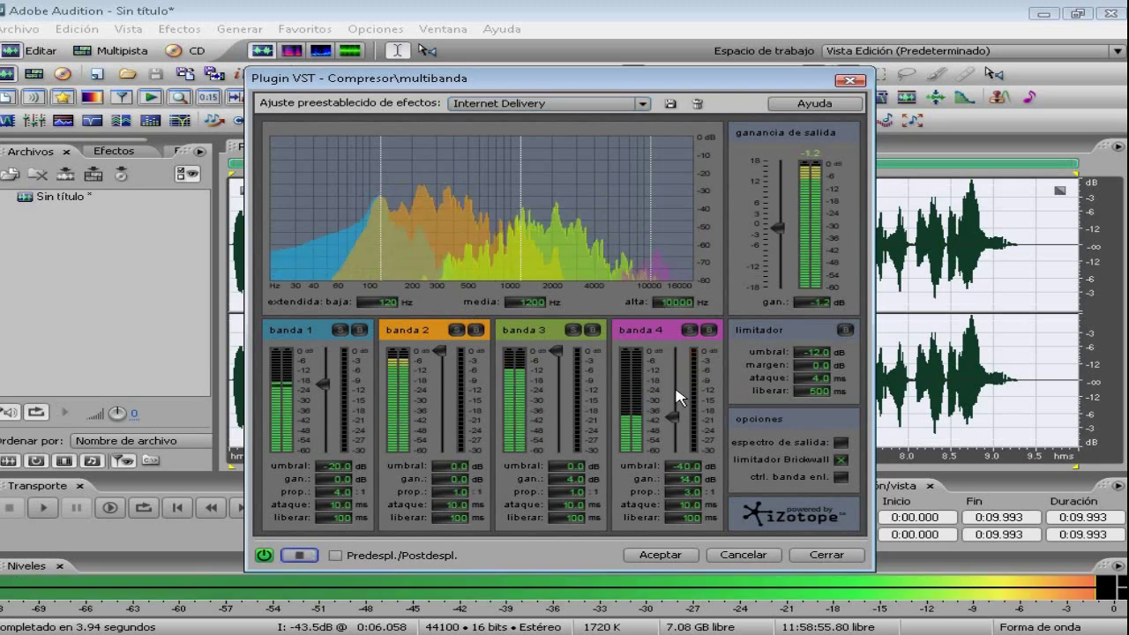
drag(677, 422, 678, 433)
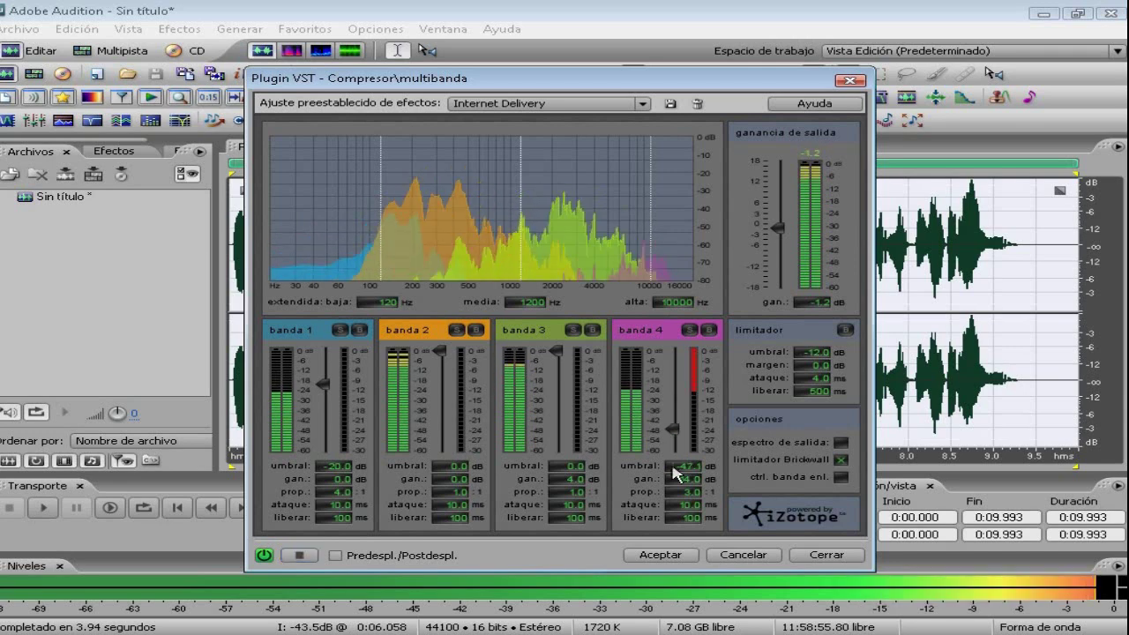
click(661, 554)
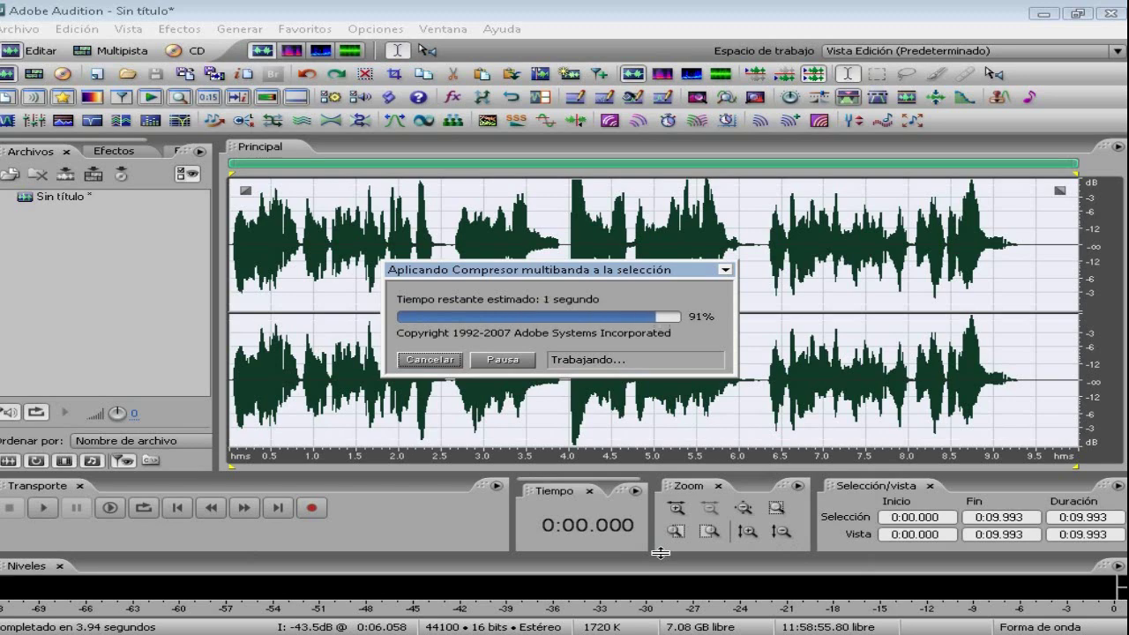
Remove the silences from the entire waveform with the existing detection settings and play the result.
click(1027, 248)
click(811, 284)
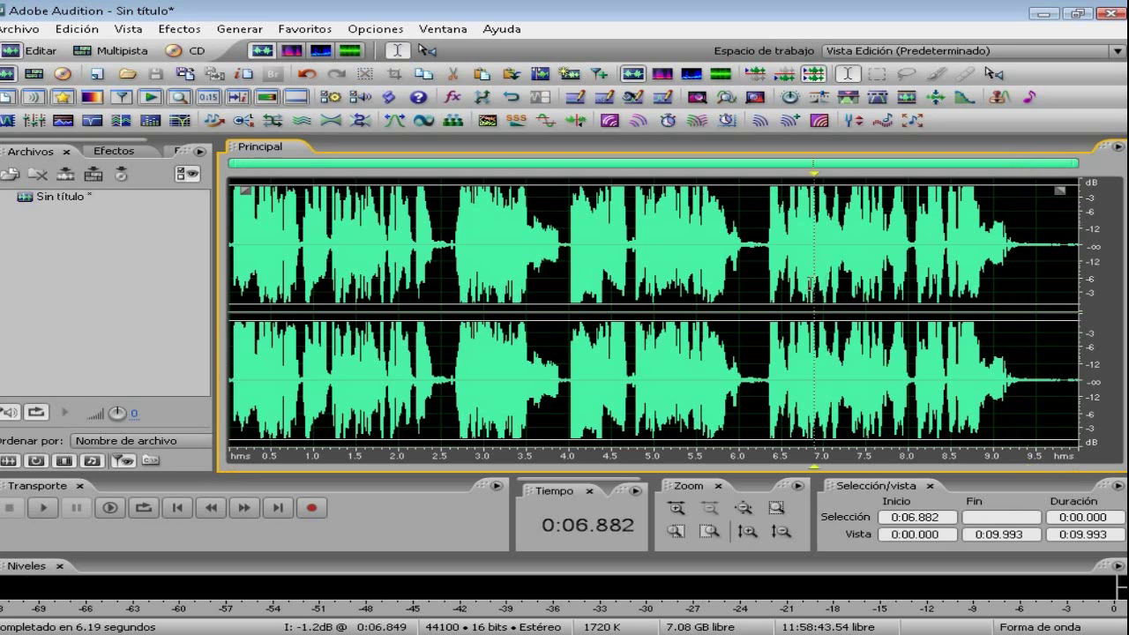
click(538, 237)
double_click(538, 236)
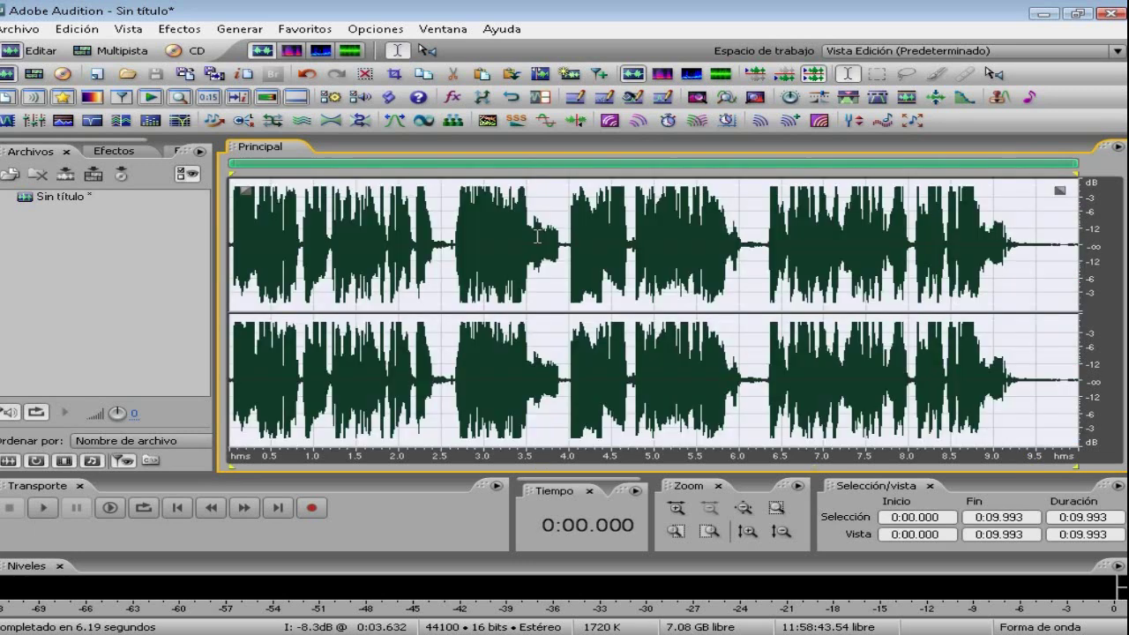
click(537, 236)
double_click(538, 237)
click(86, 29)
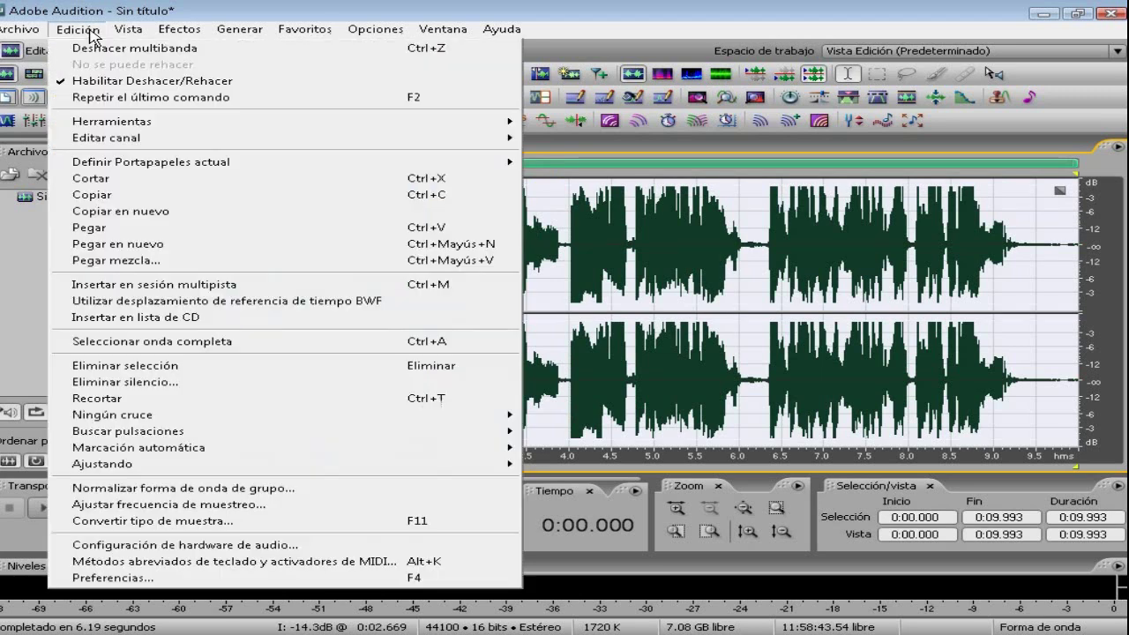
click(195, 382)
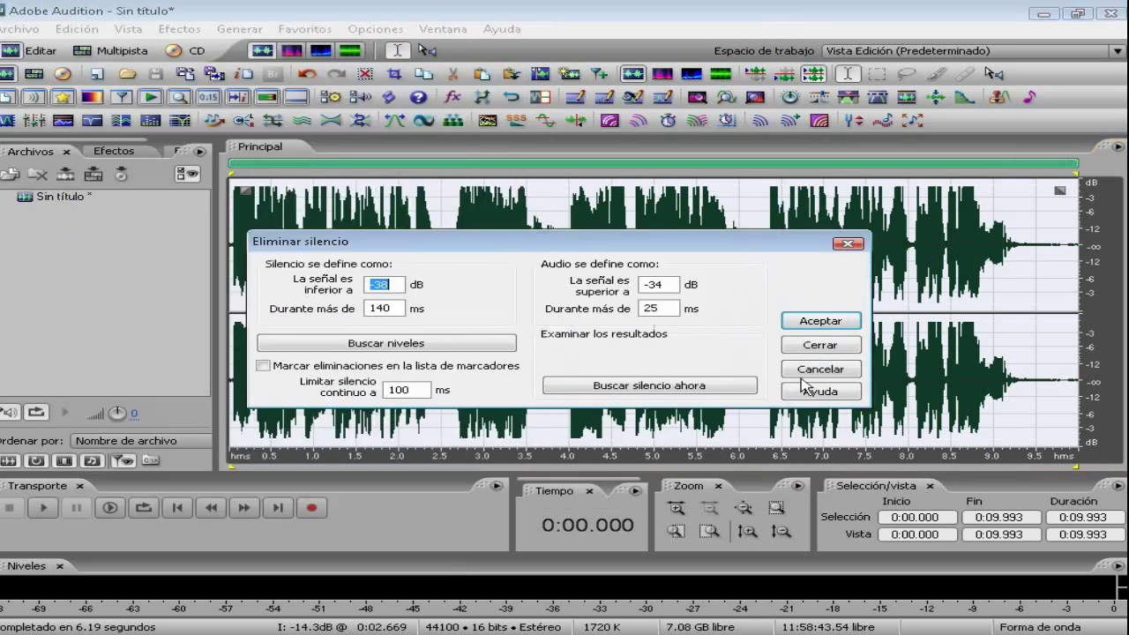
click(824, 321)
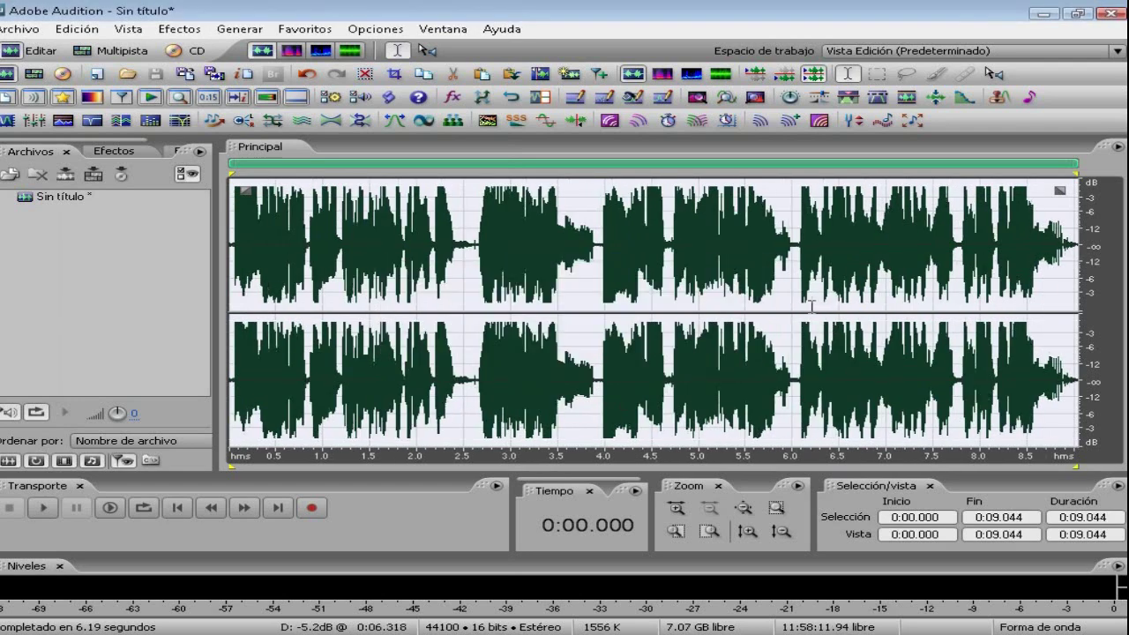
key(space)
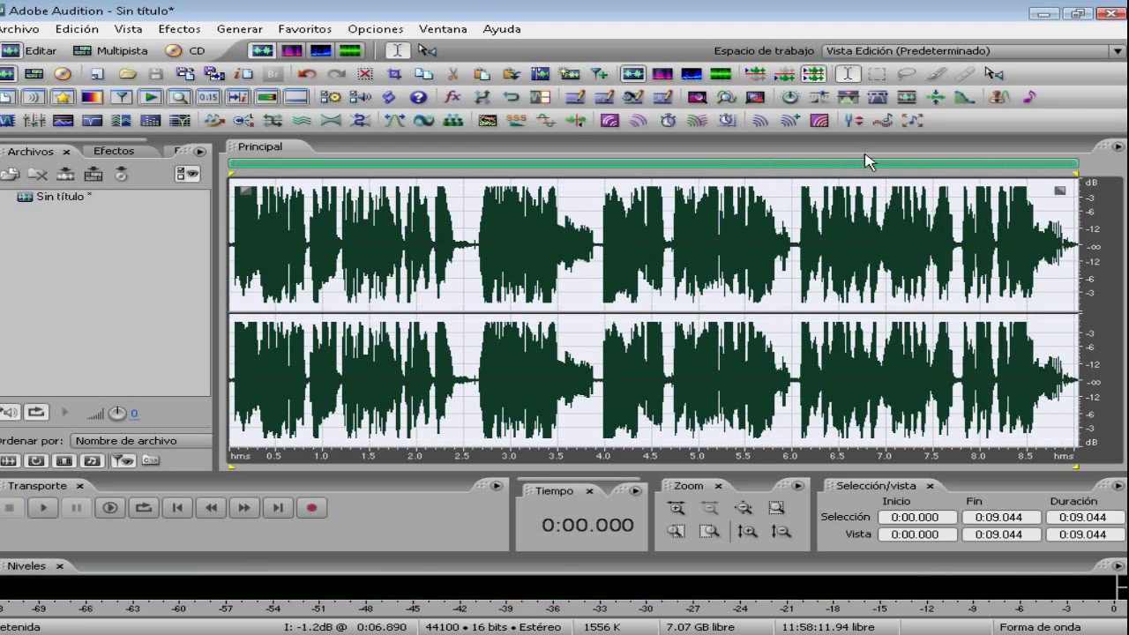
Apply another noise reduction pass at level 50 to the whole recording.
click(487, 120)
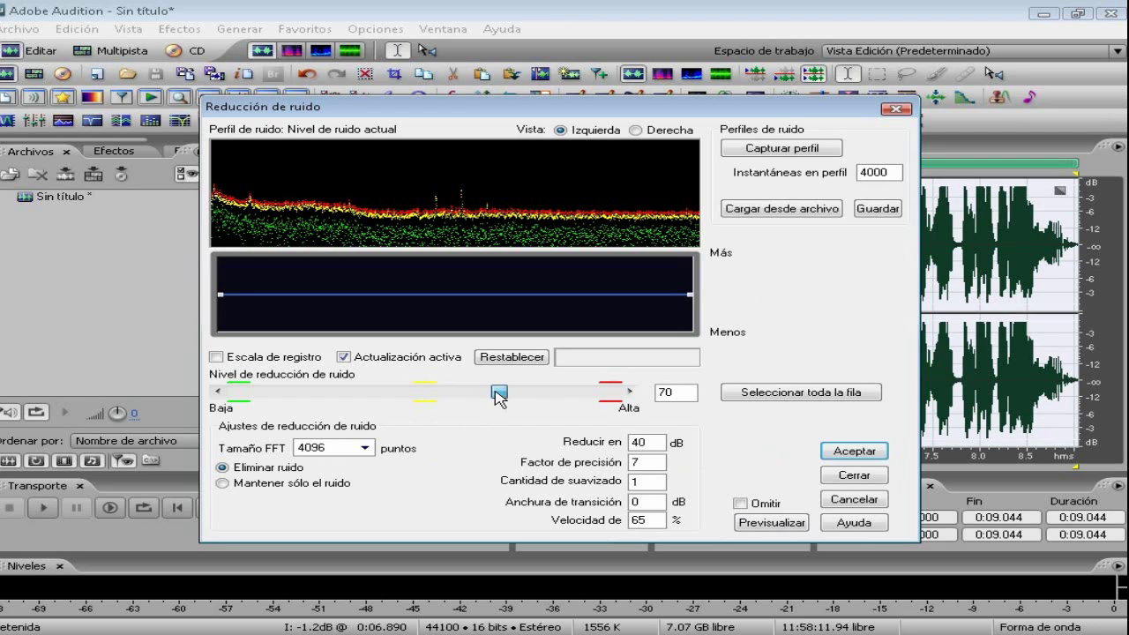
drag(498, 397, 424, 398)
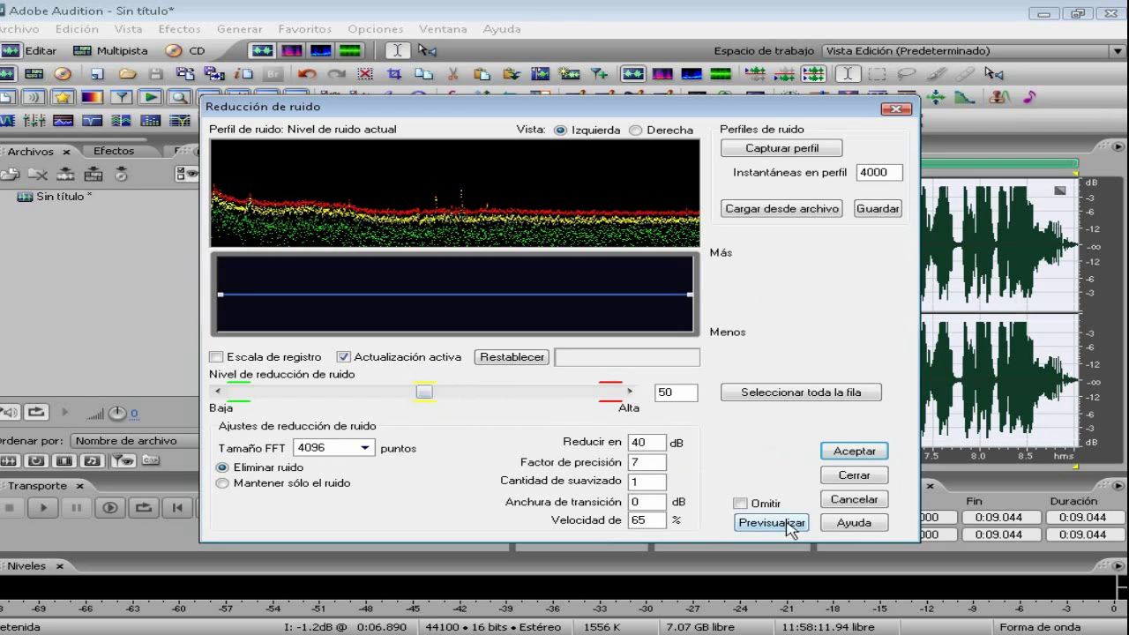
click(871, 451)
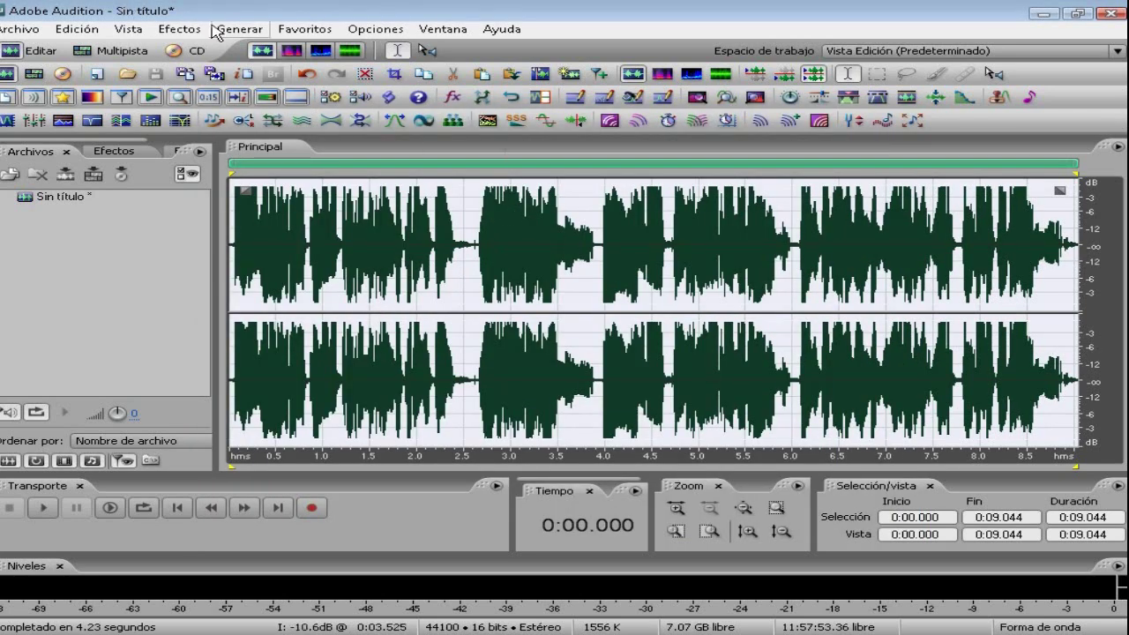
Choose the Aggressive preset in the Waves MaxxBass DirectX effect and start previewing it.
click(181, 28)
mouse_move(249, 286)
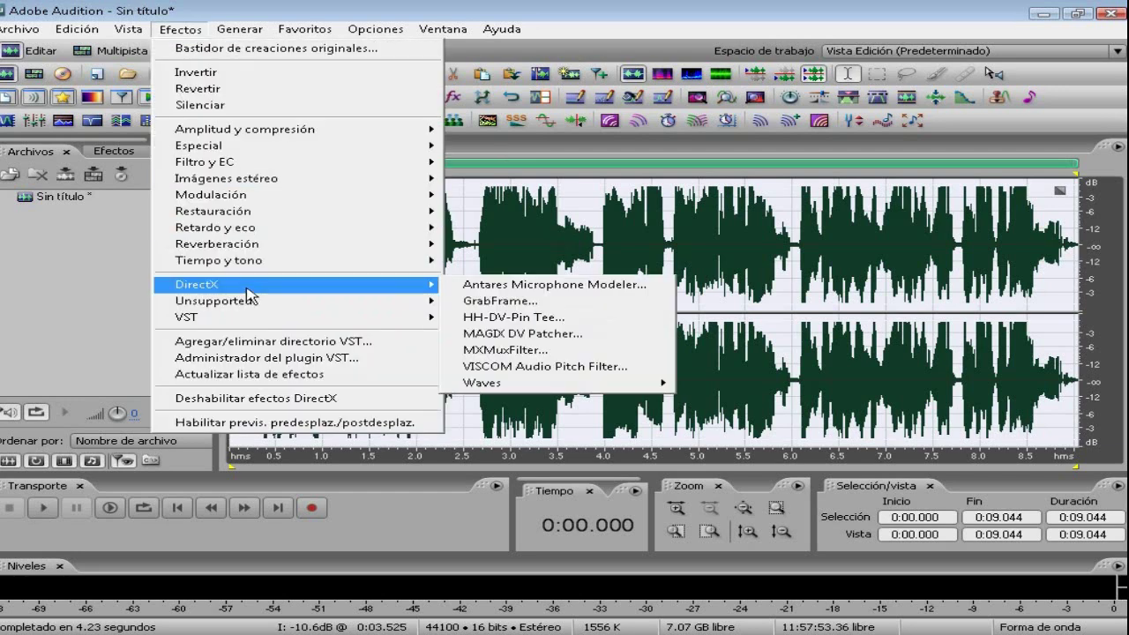
mouse_move(504, 390)
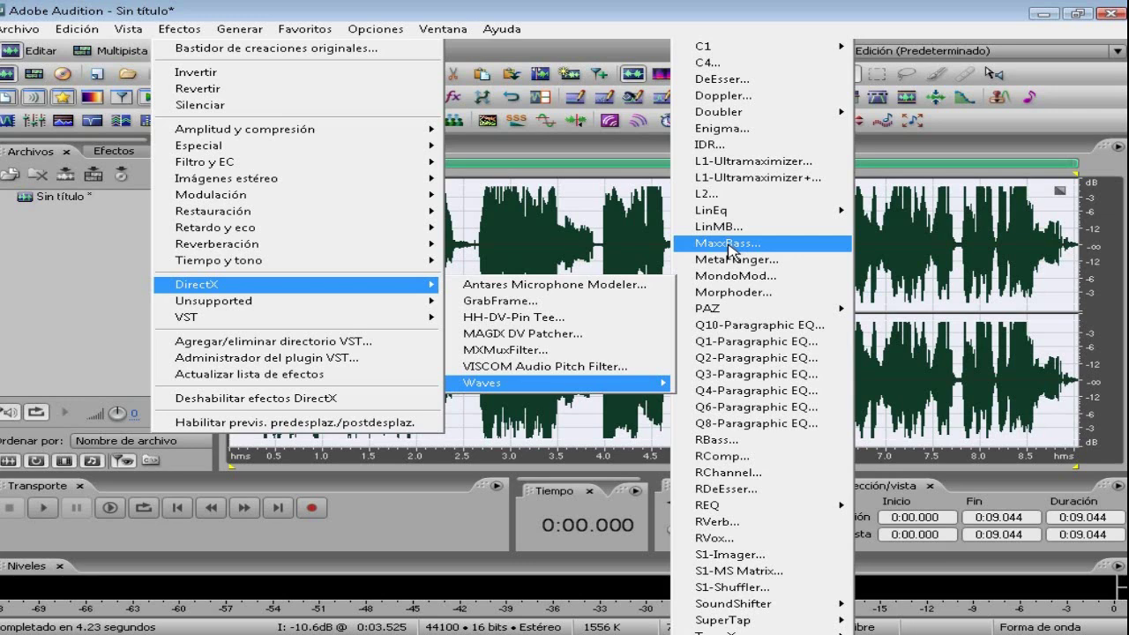
click(729, 244)
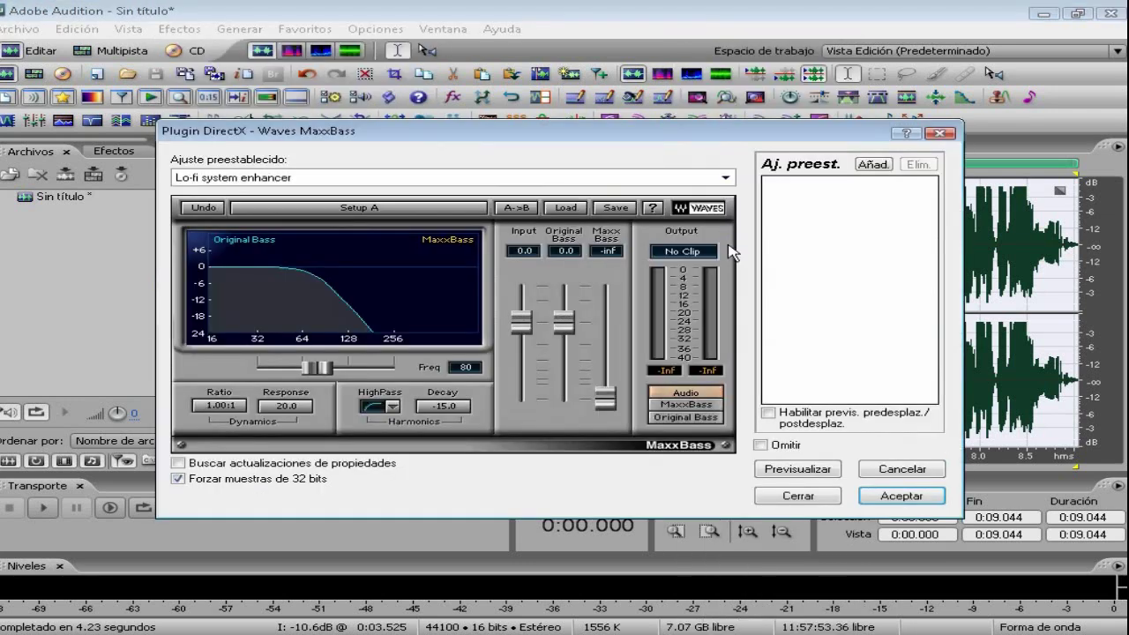
click(725, 177)
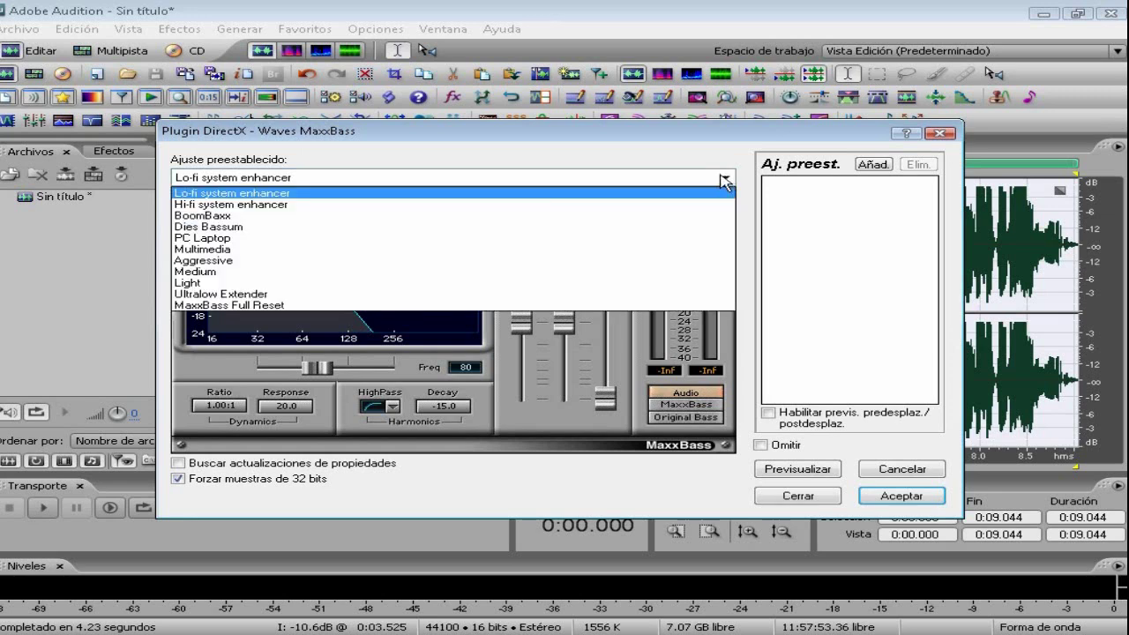
click(209, 261)
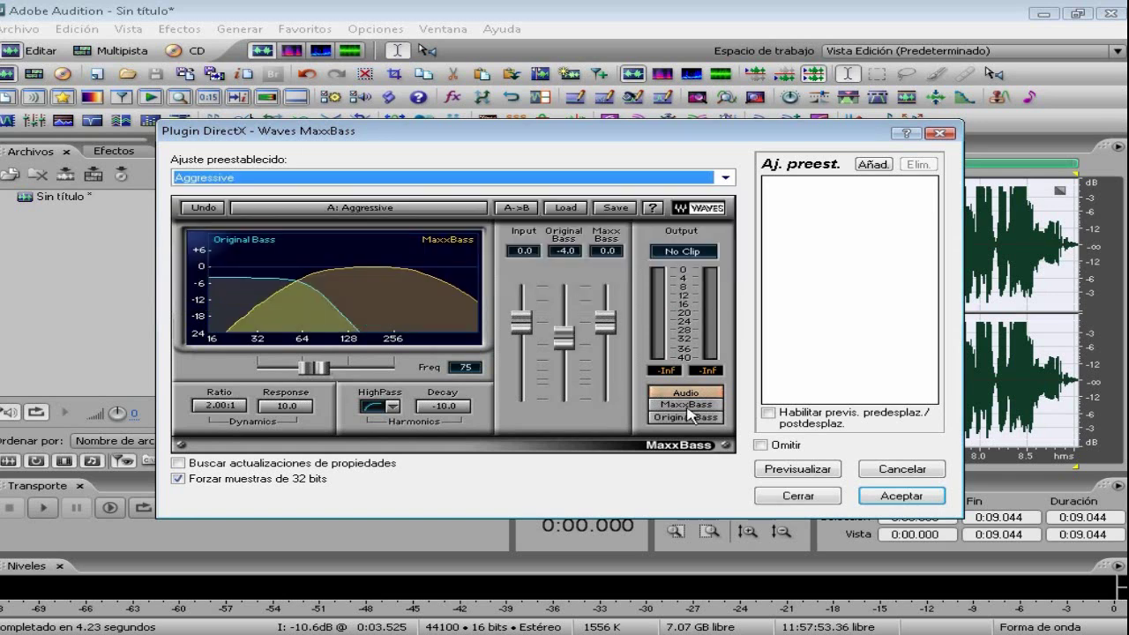
click(800, 473)
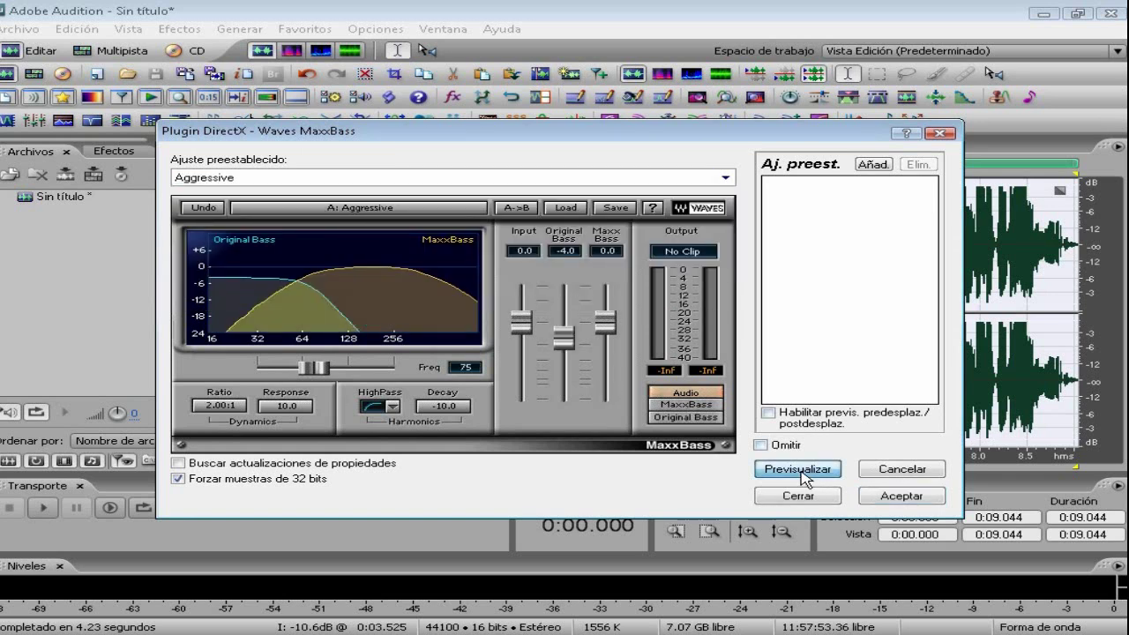
Lower the MaxxBass level to -2.8 and the input to -3.1, apply the effect and play the recording.
drag(607, 330, 606, 344)
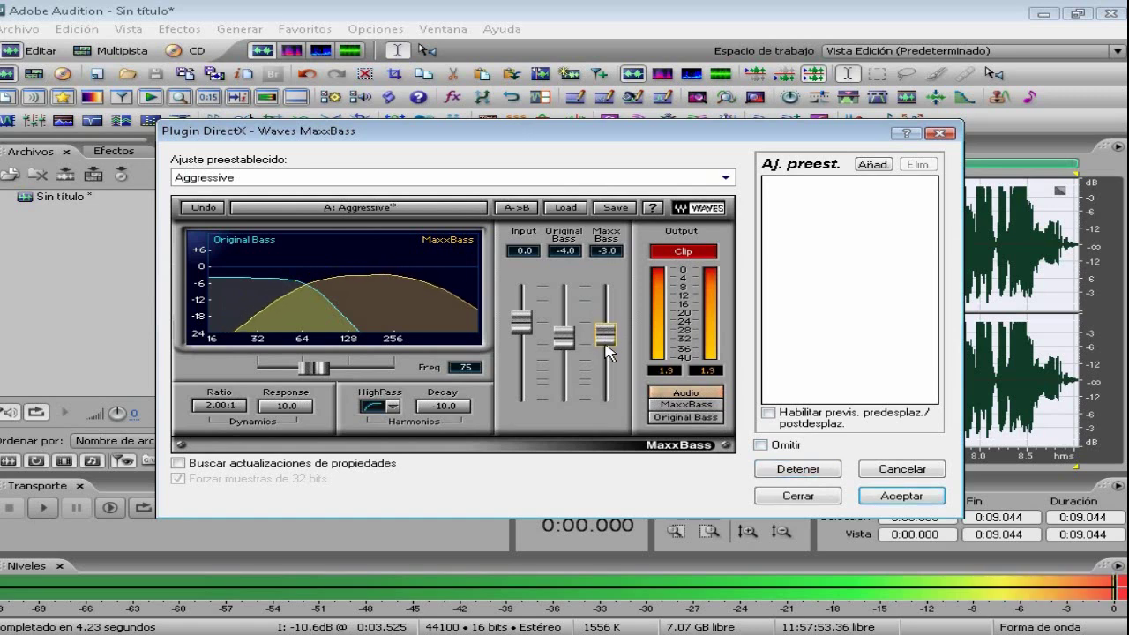
drag(522, 323, 520, 335)
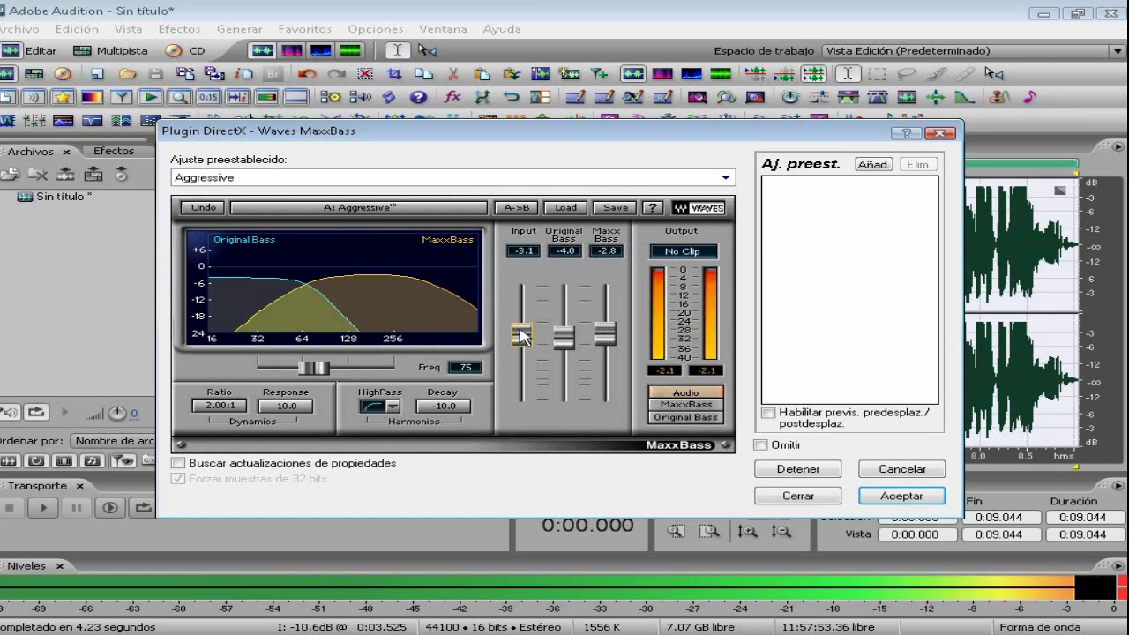
click(830, 473)
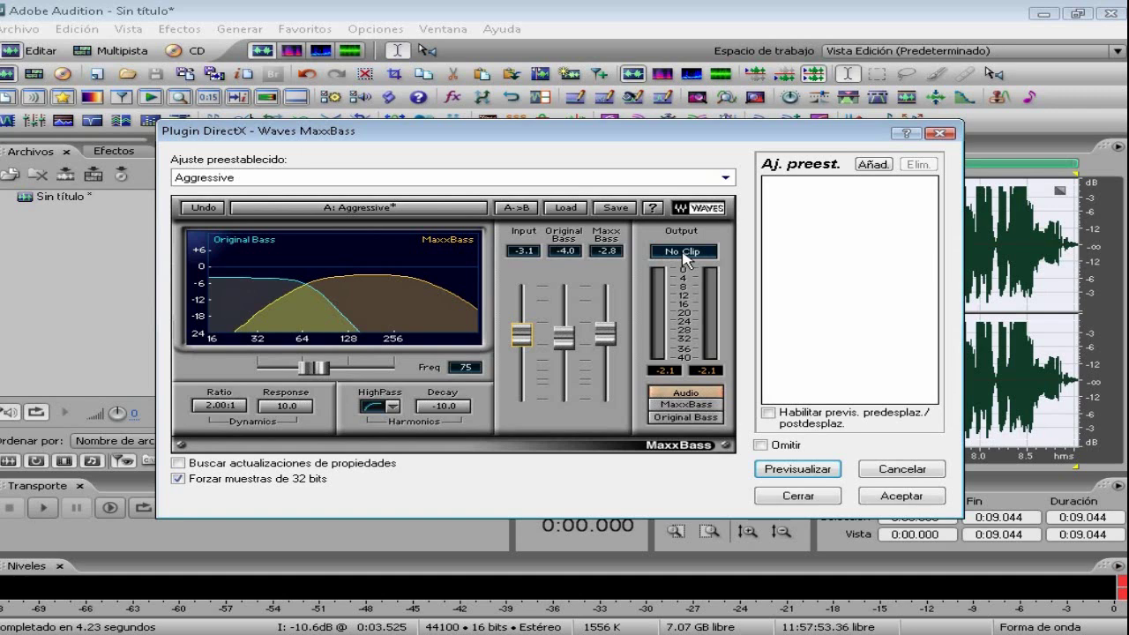
click(900, 496)
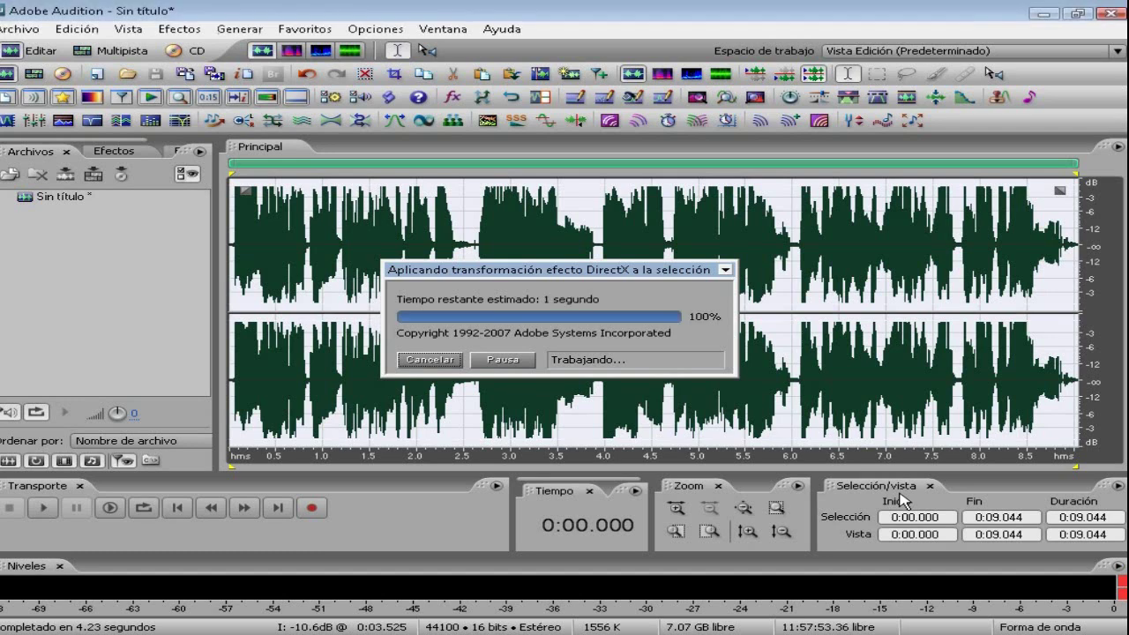
key(space)
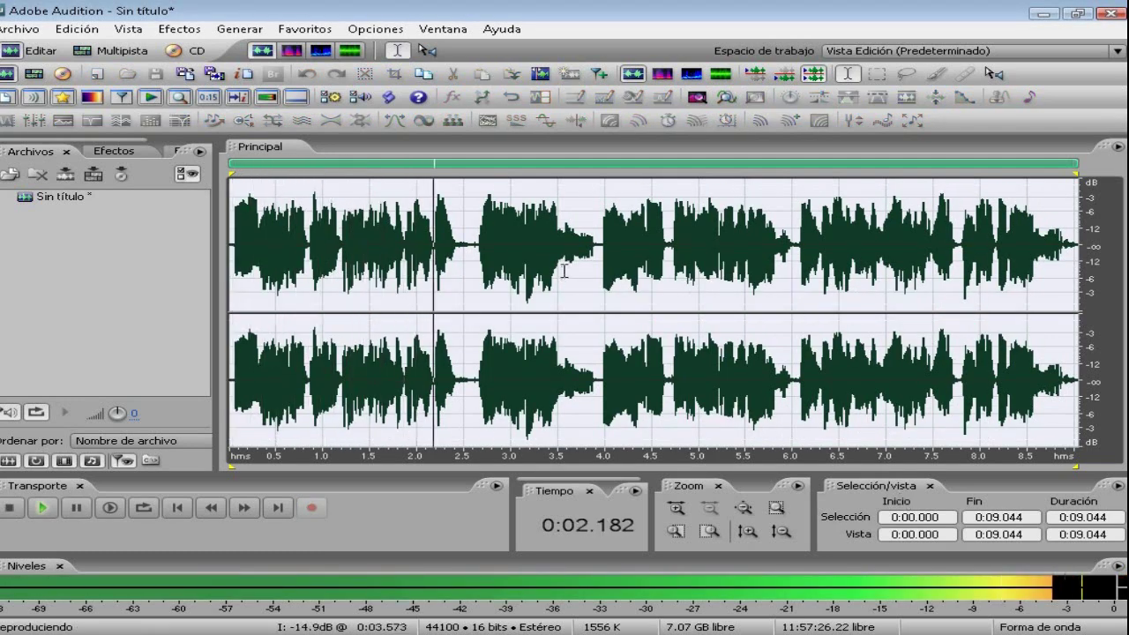
Delete the near-silent gap from 2.432 to 2.614 s and play the edited recording from the beginning.
click(431, 267)
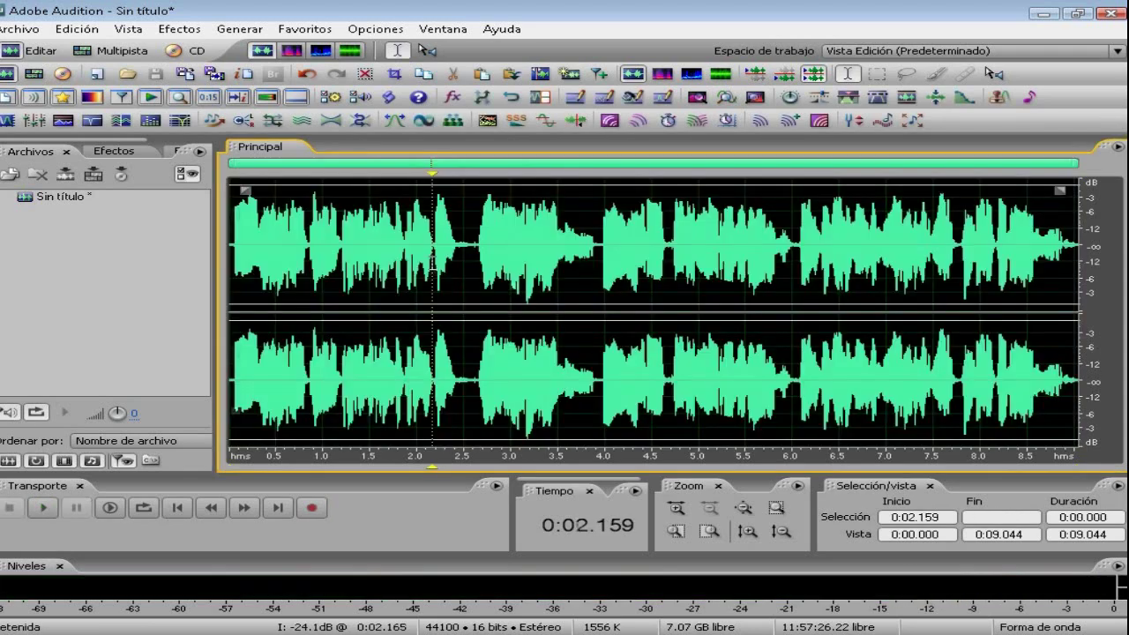
scroll(574, 265, up, 5)
drag(516, 265, 639, 278)
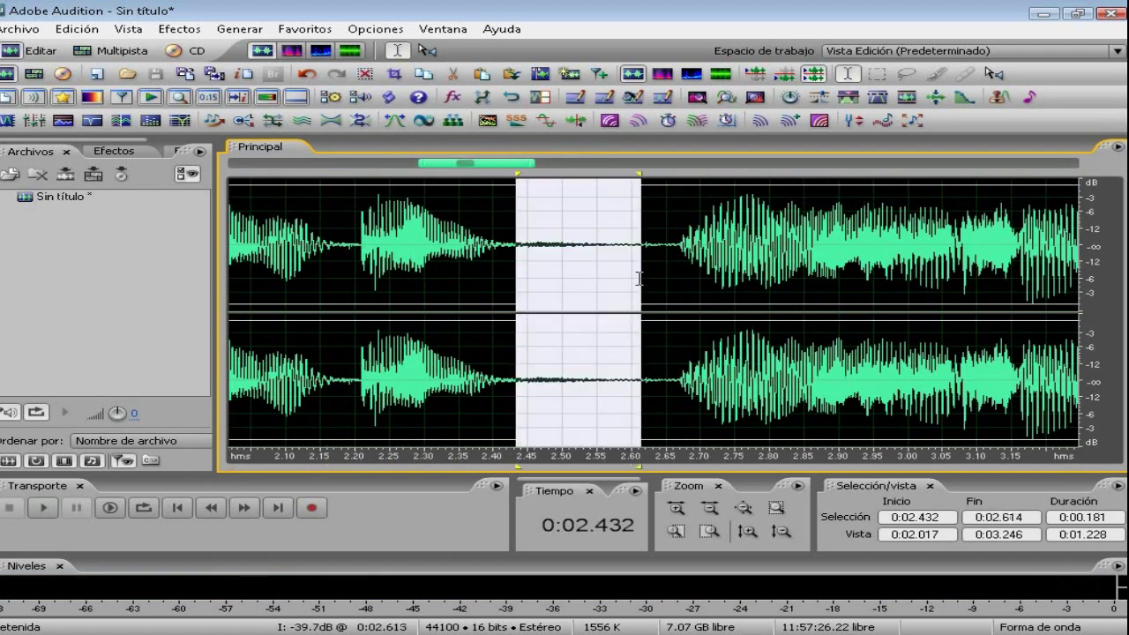
key(Home)
key(space)
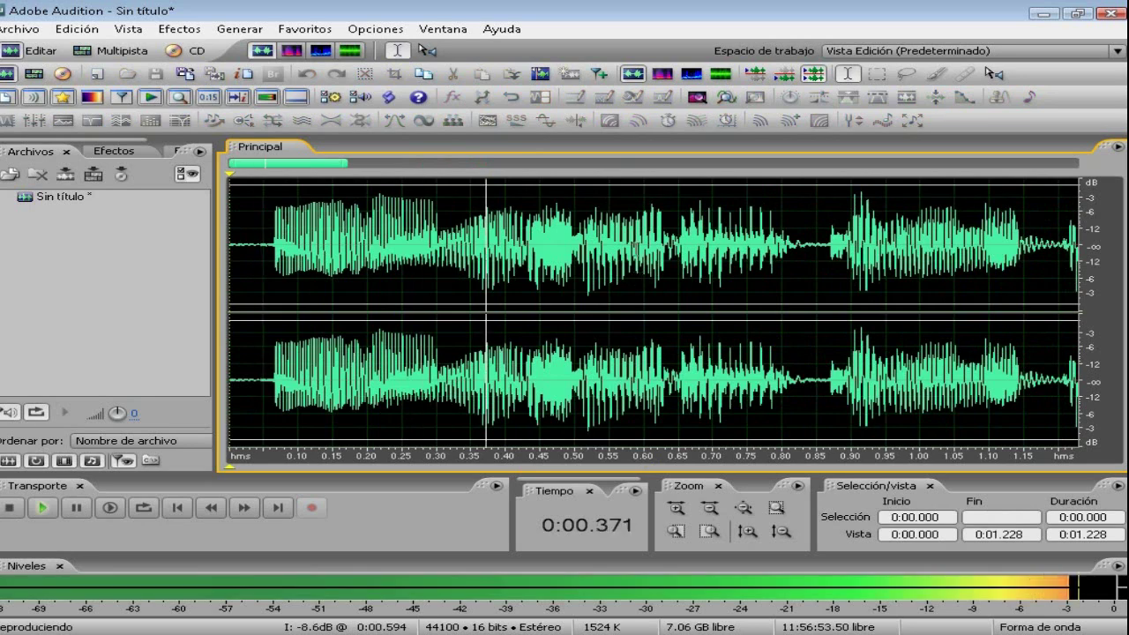
scroll(639, 279, down, 3)
scroll(577, 255, down, 2)
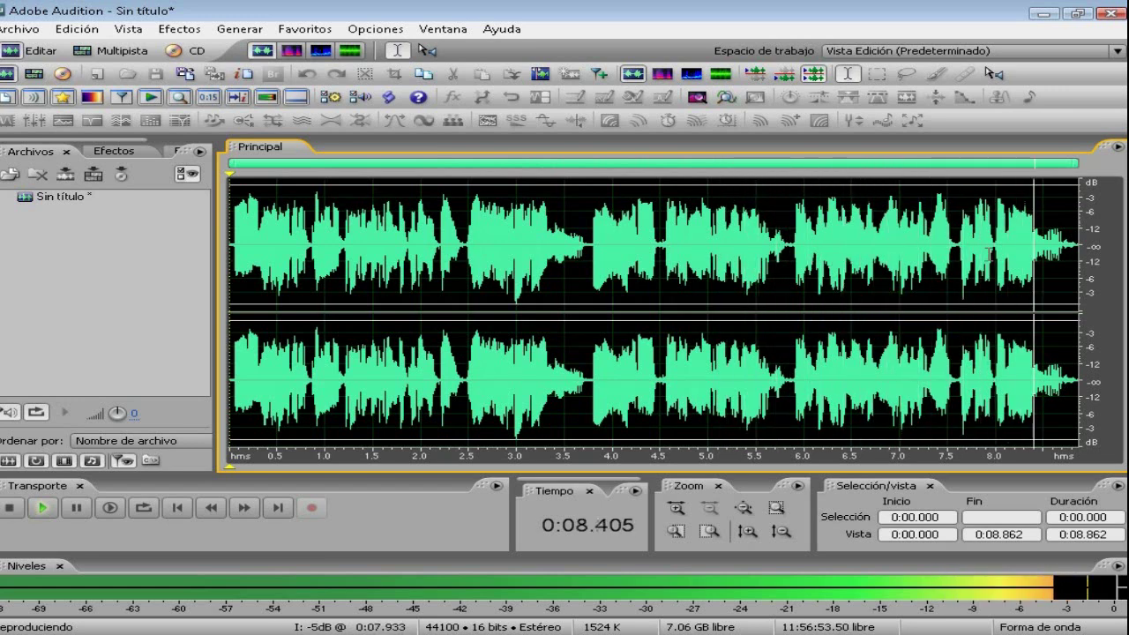
Copy the entire processed waveform and undo the edits back to the untrimmed original take.
double_click(793, 286)
key(ctrl)
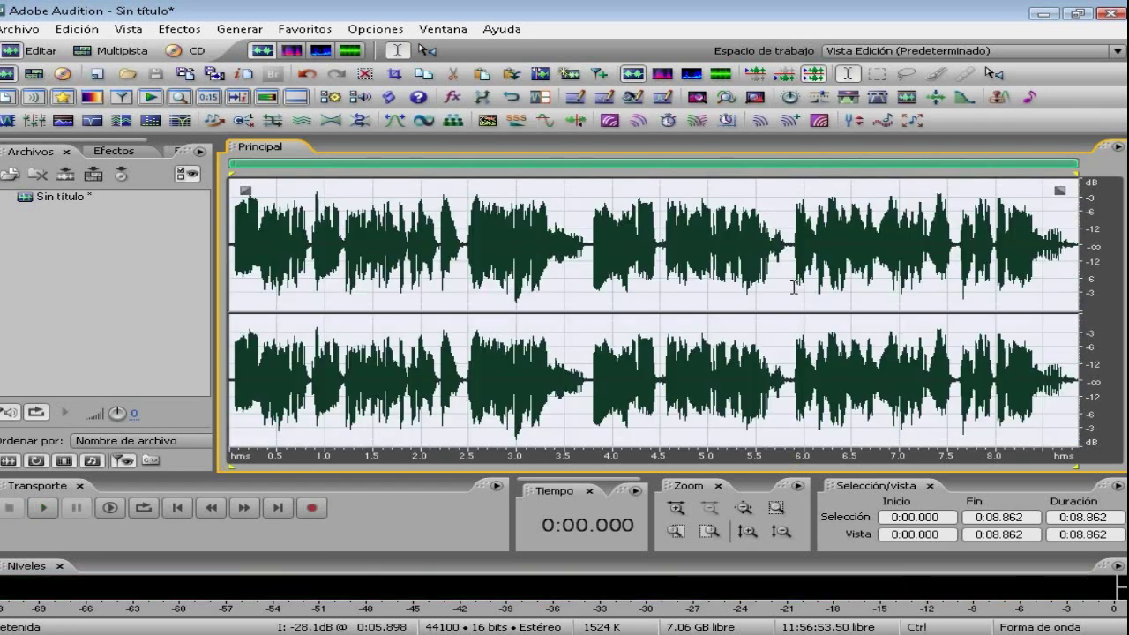
key(ctrl+c)
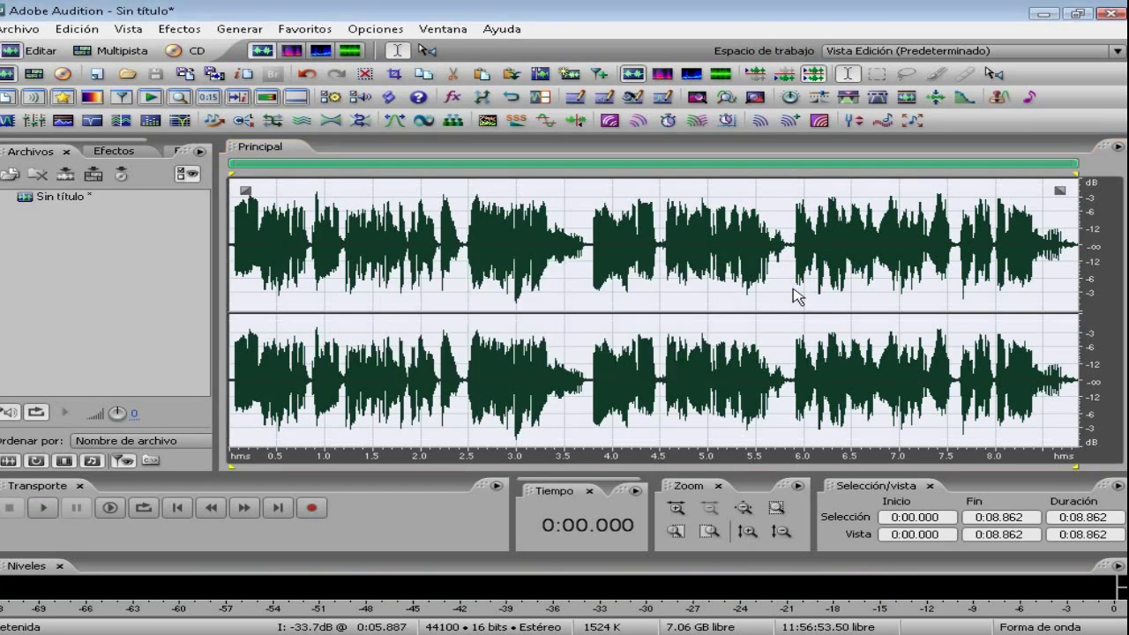
key(ctrl+v)
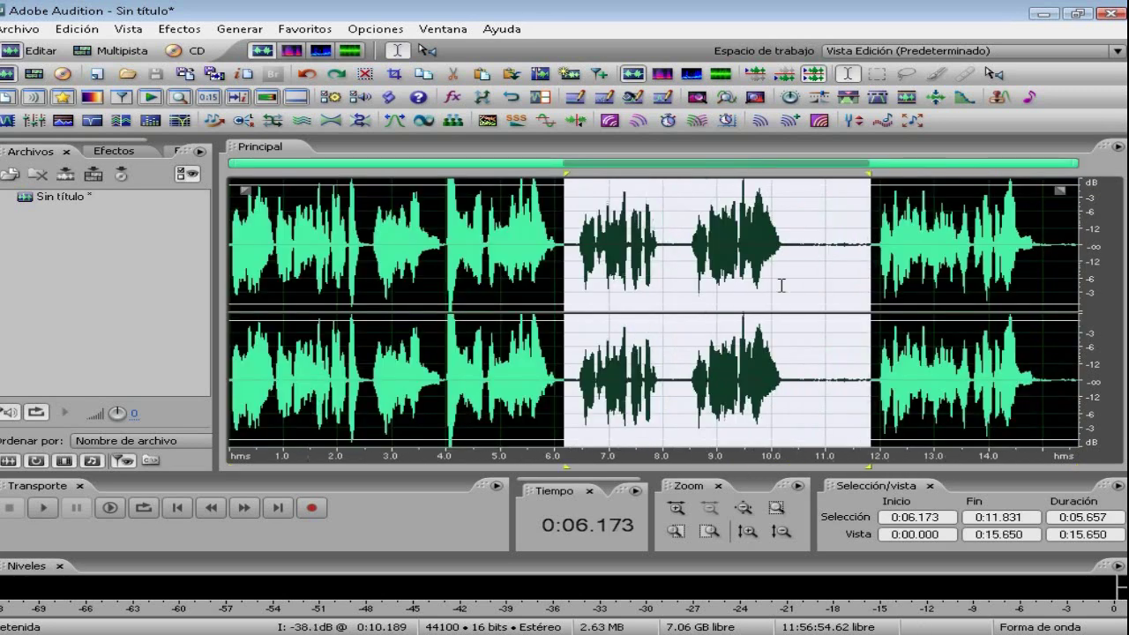
Delete the unwanted stretch from 6.173 to 11.831 s and play the unprocessed take from the beginning.
key(Delete)
key(Home)
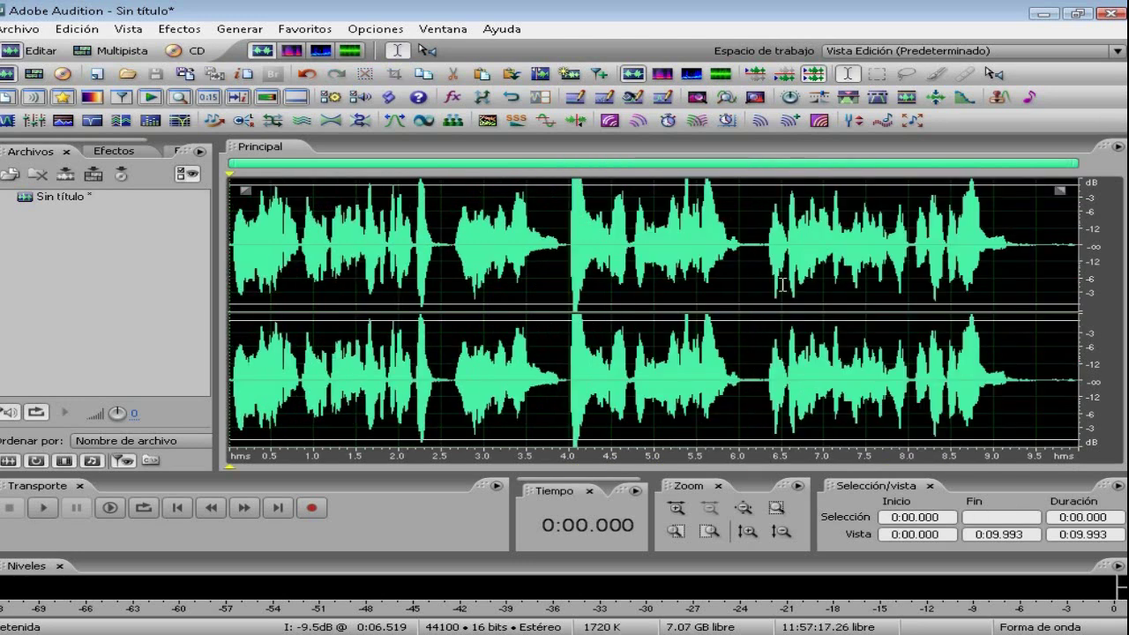
key(space)
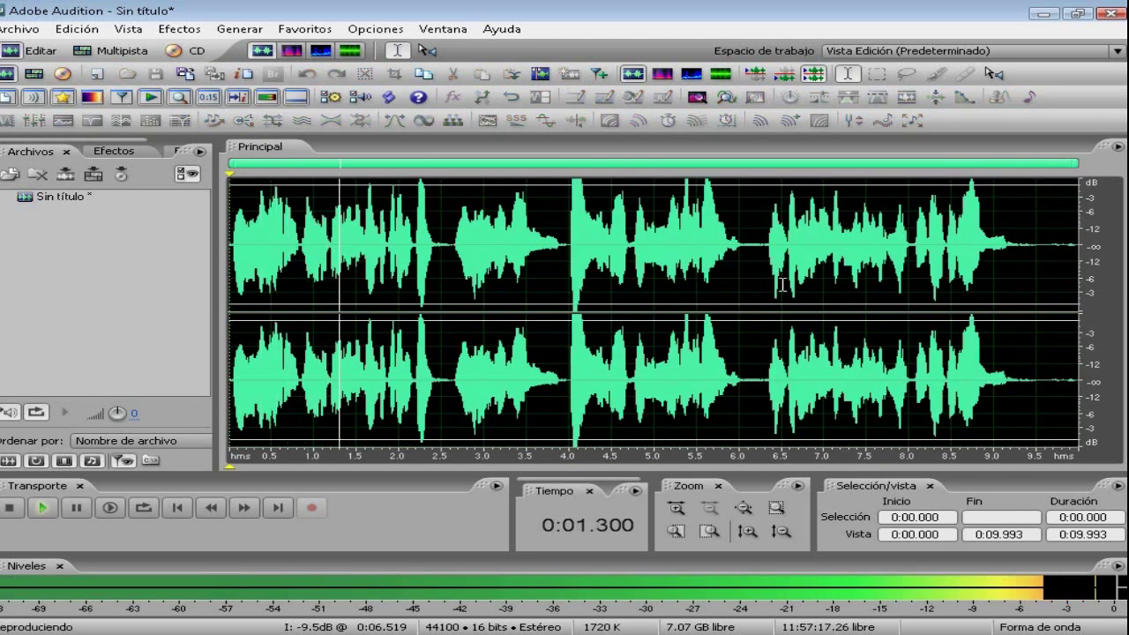
Stop playback and generate 10 seconds of silence at the start of the original take.
key(space)
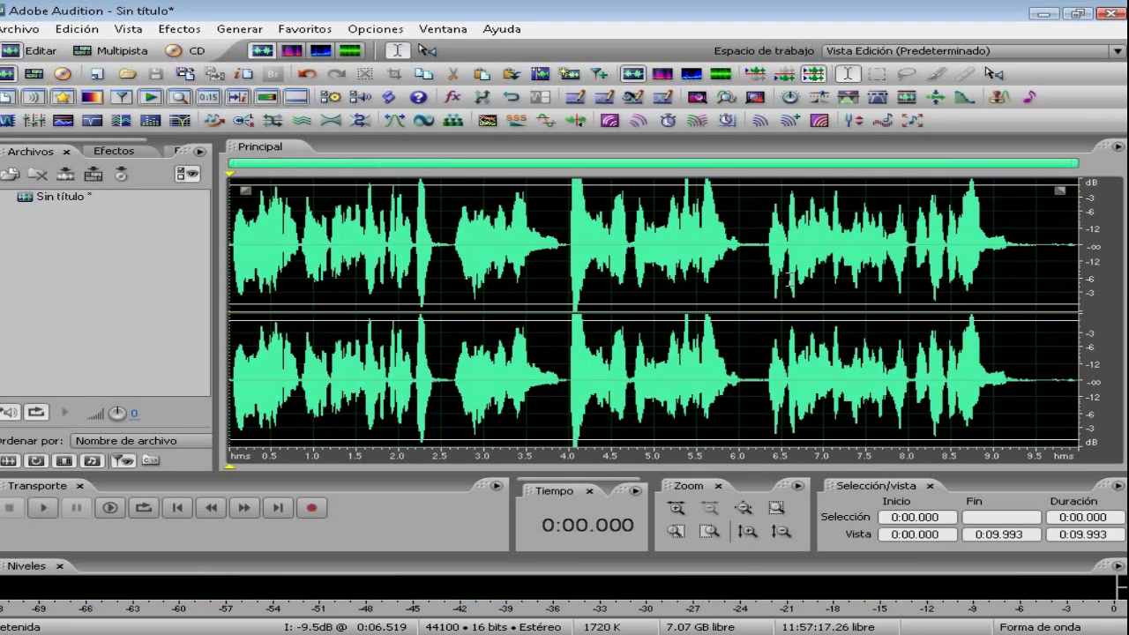
click(574, 101)
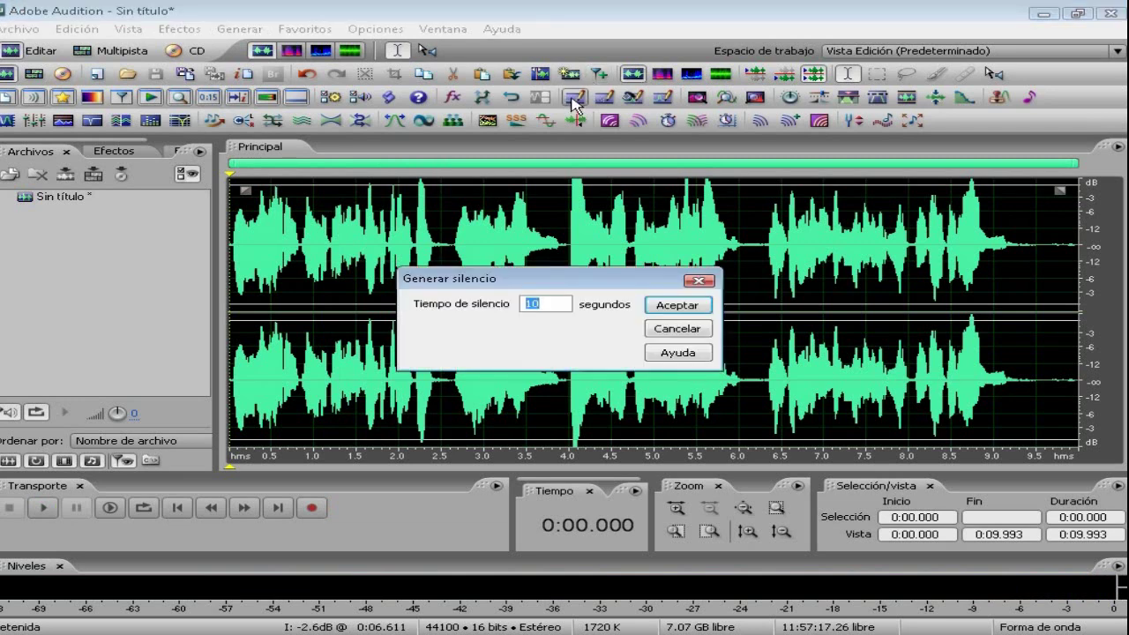
key(Return)
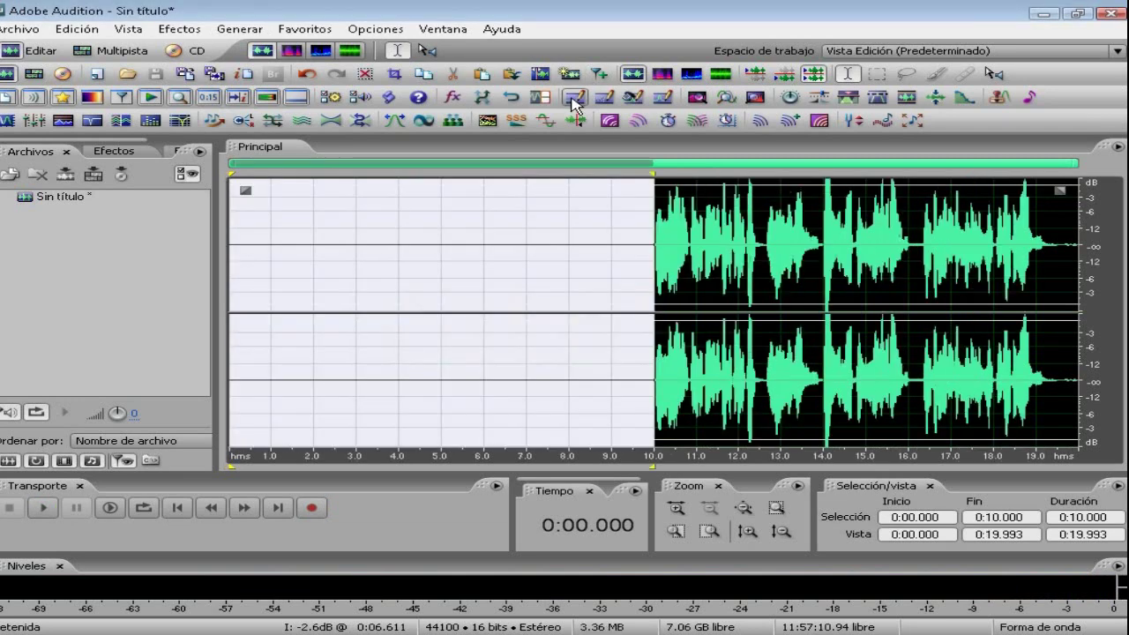
Paste the copied processed voice before the silence and delete most of the silent gap separating it from the original take.
key(ctrl+v)
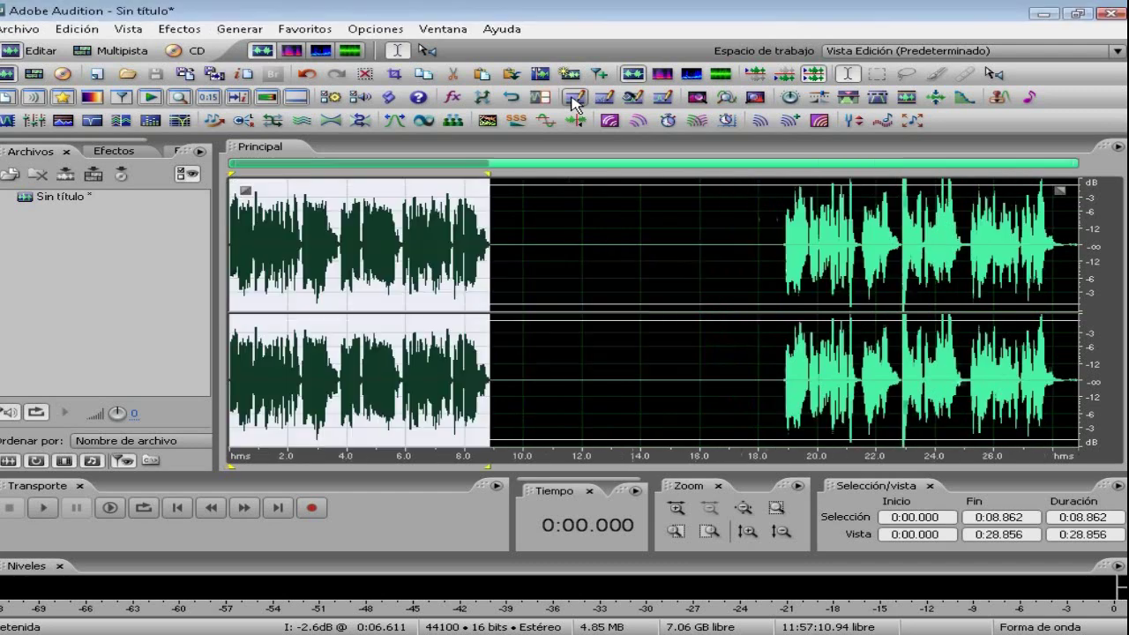
drag(517, 273, 764, 315)
key(Delete)
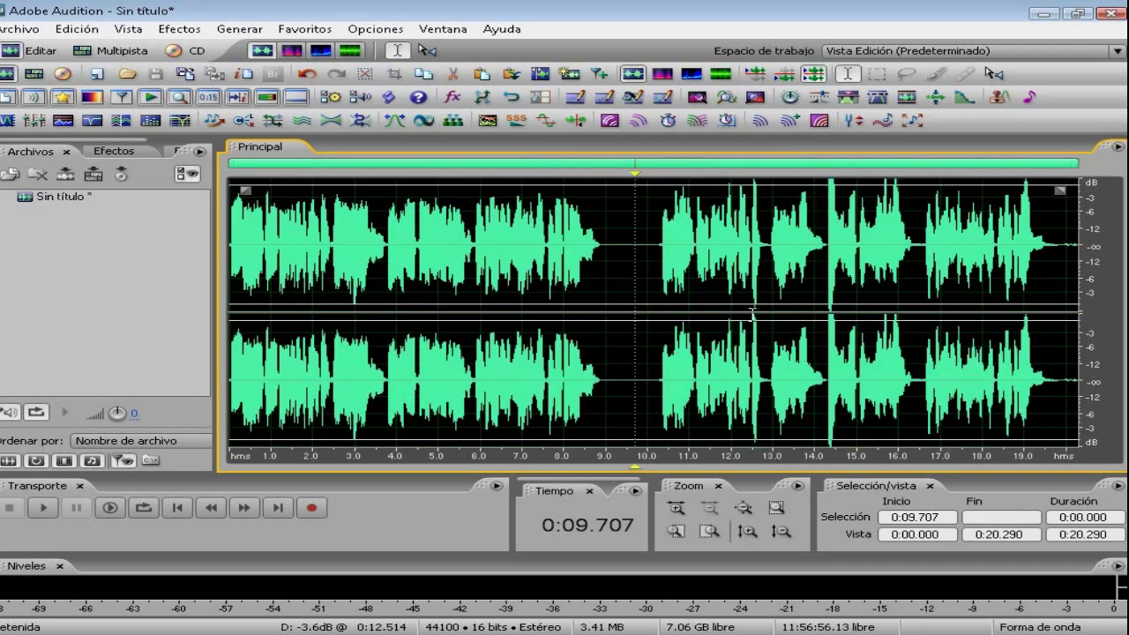
Normalize the processed voice from 0 to 9.288 s to 100%.
drag(611, 241, 119, 249)
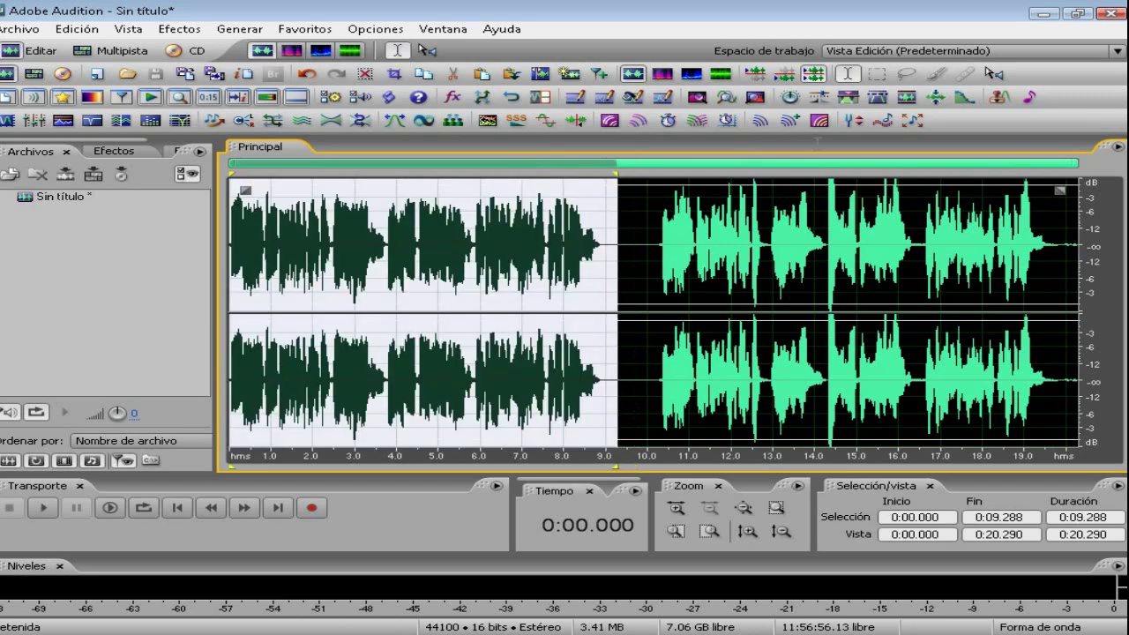
click(908, 98)
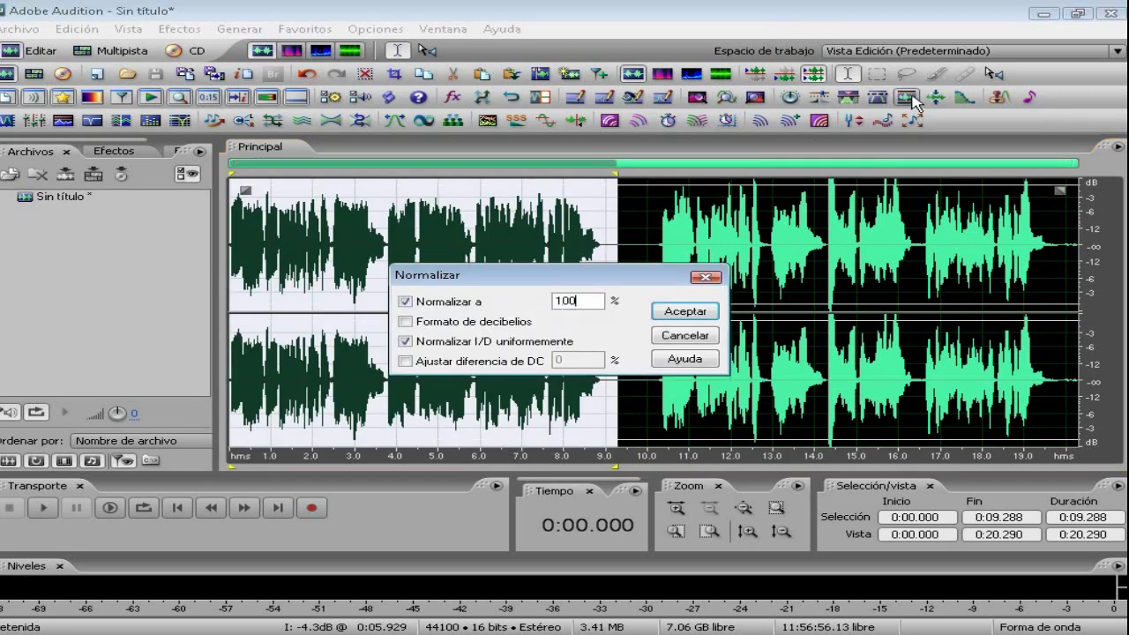
key(Return)
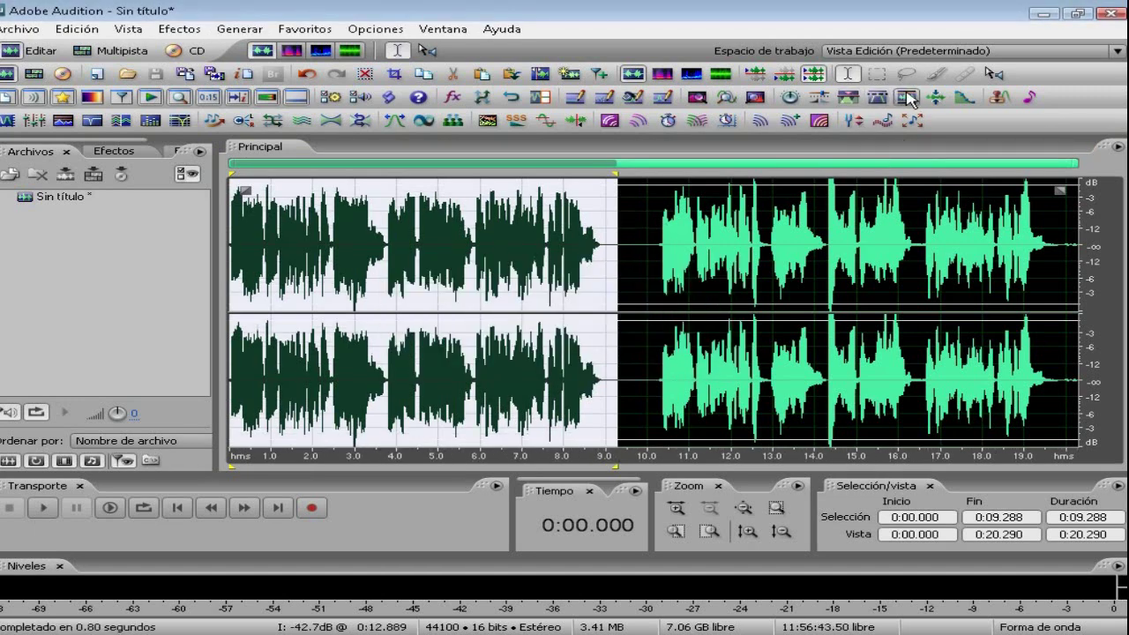
click(606, 236)
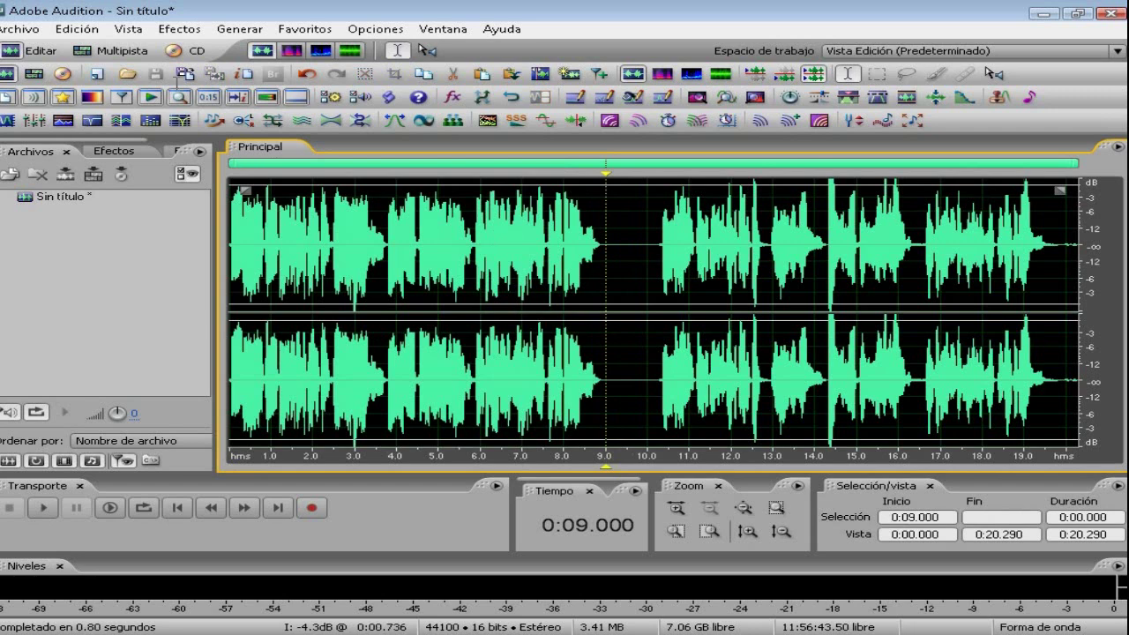
Save the recording to the desktop as "off para cuña" in mp3PRO format.
click(188, 74)
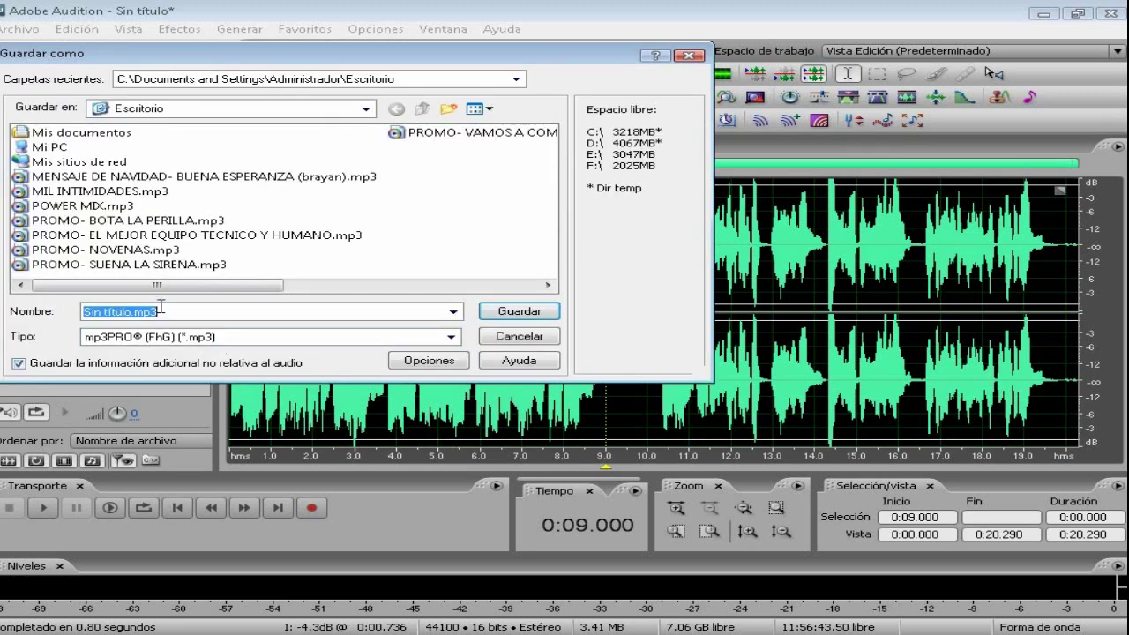
text(off m)
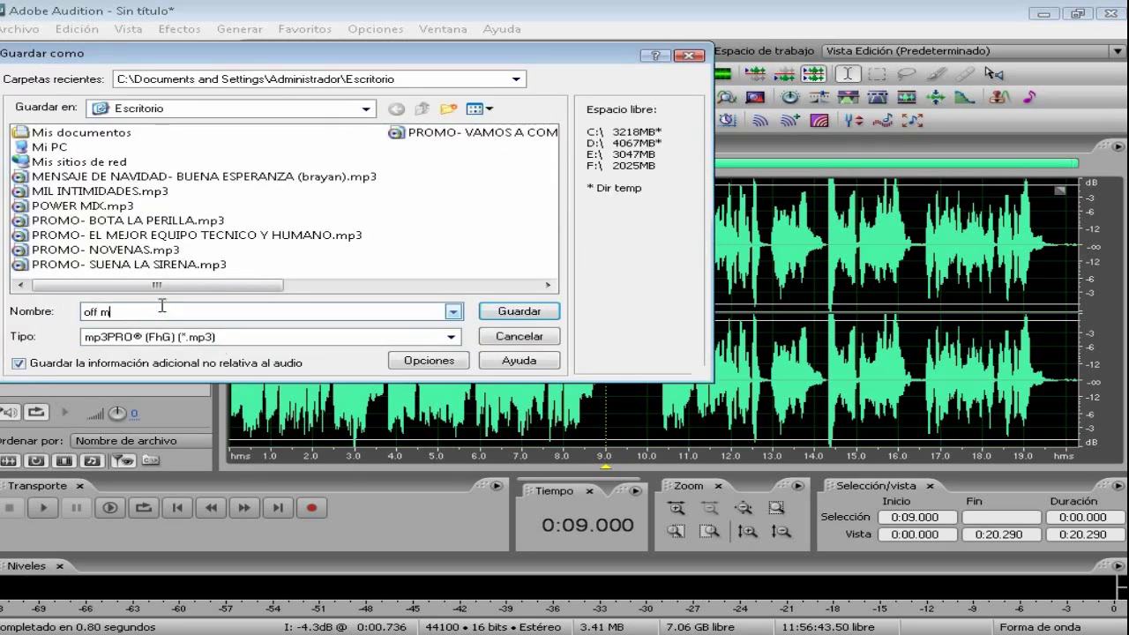
text(g)
key(BackSpace)
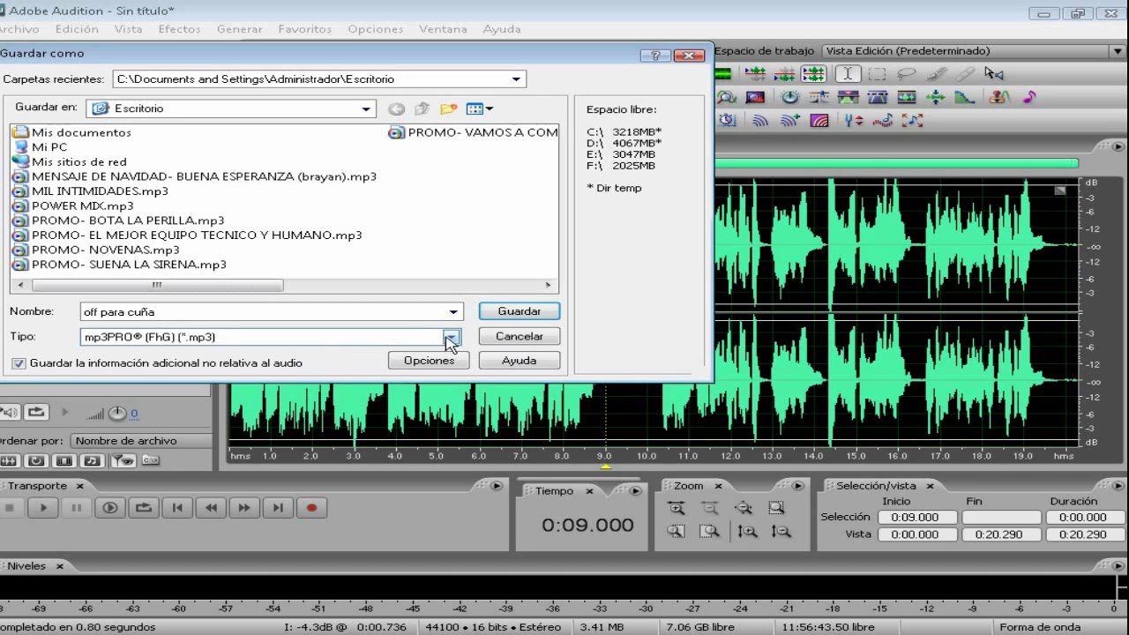
click(526, 313)
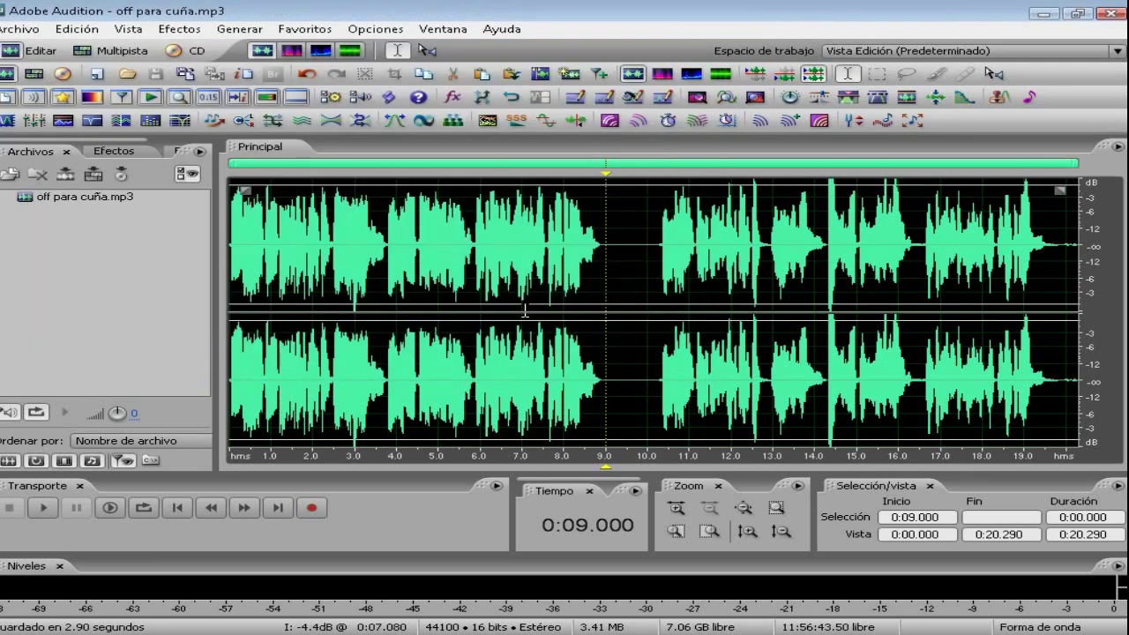
Play the processed voice from the beginning, and the original take from 10.359 s, to compare them.
key(Home)
key(space)
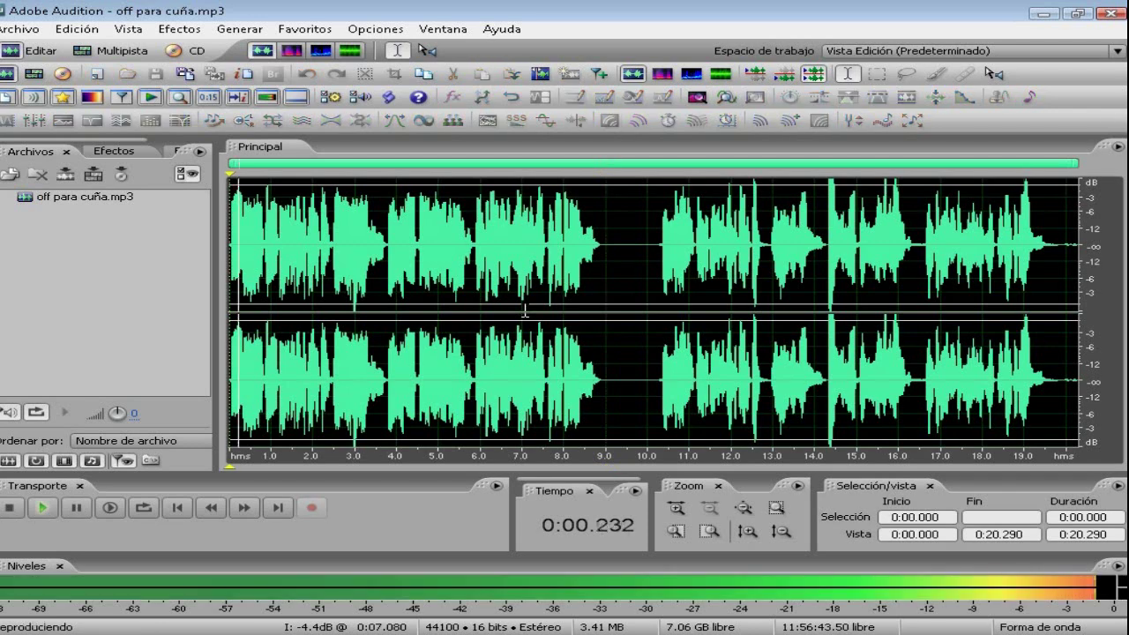
click(663, 249)
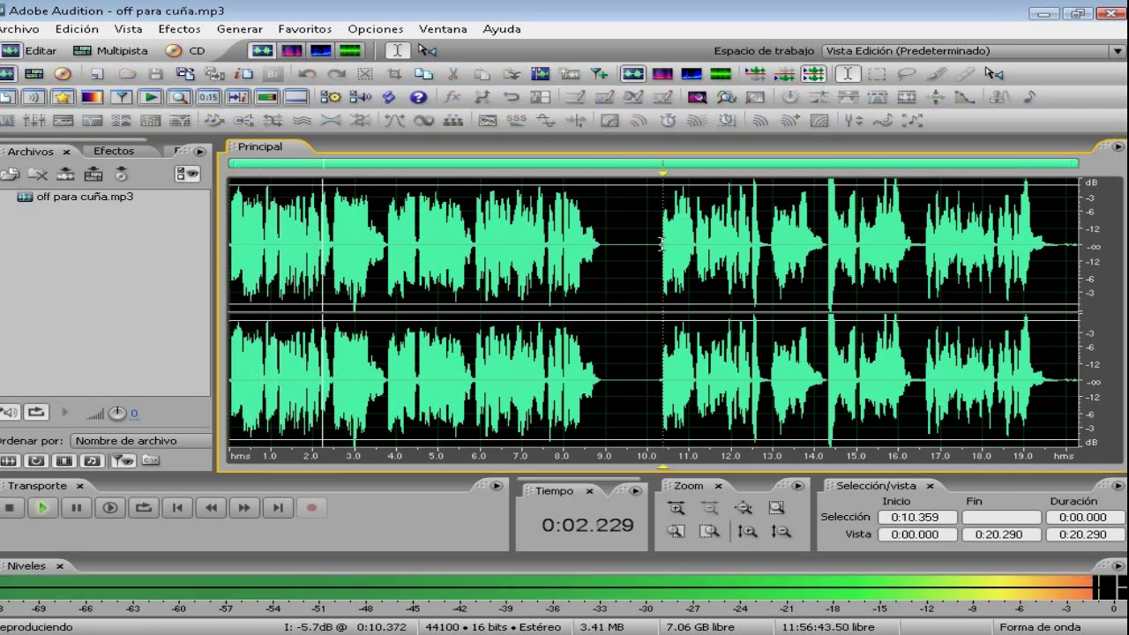
key(space)
key(space)
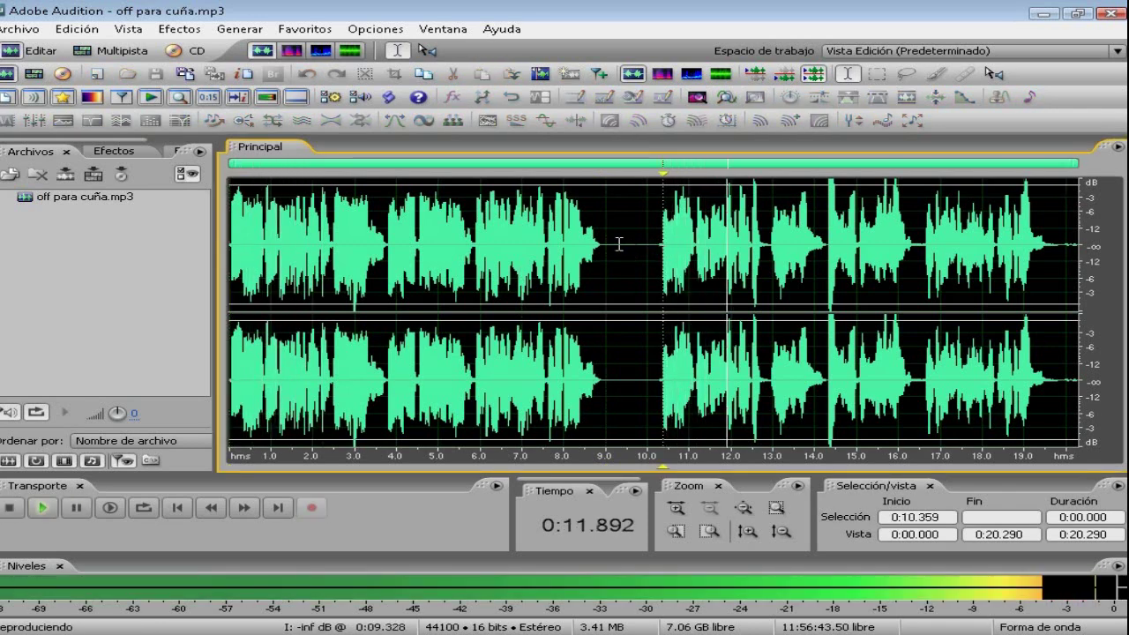
Insert the processed voice from 0 to 9.208 s into Pista 1 of the multitrack session and play it from the beginning.
drag(615, 244, 231, 245)
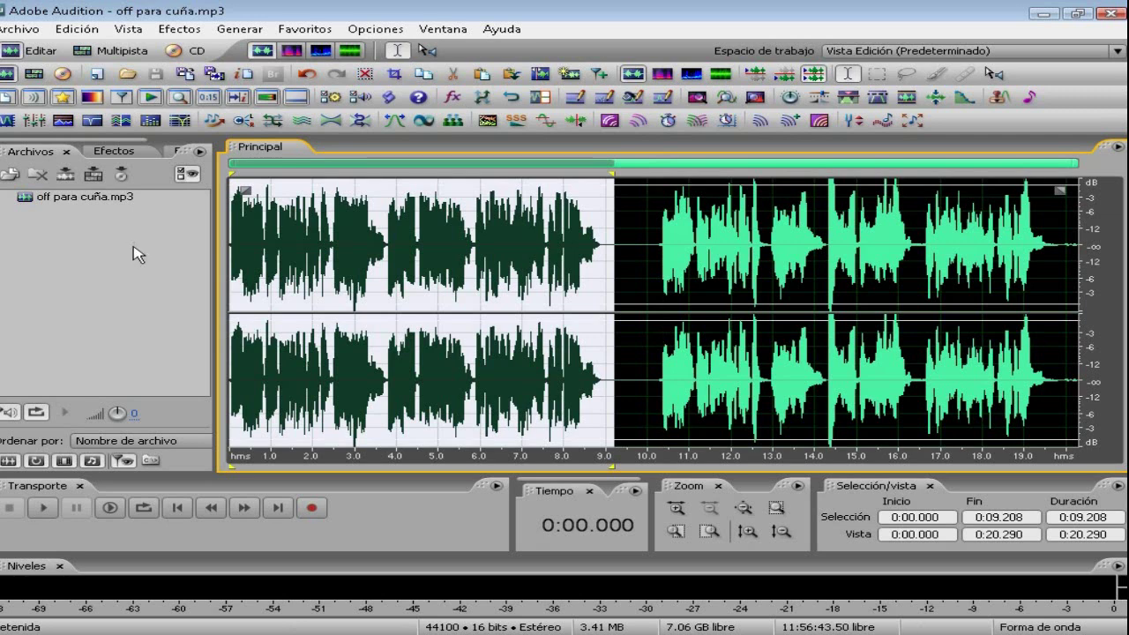
key(9)
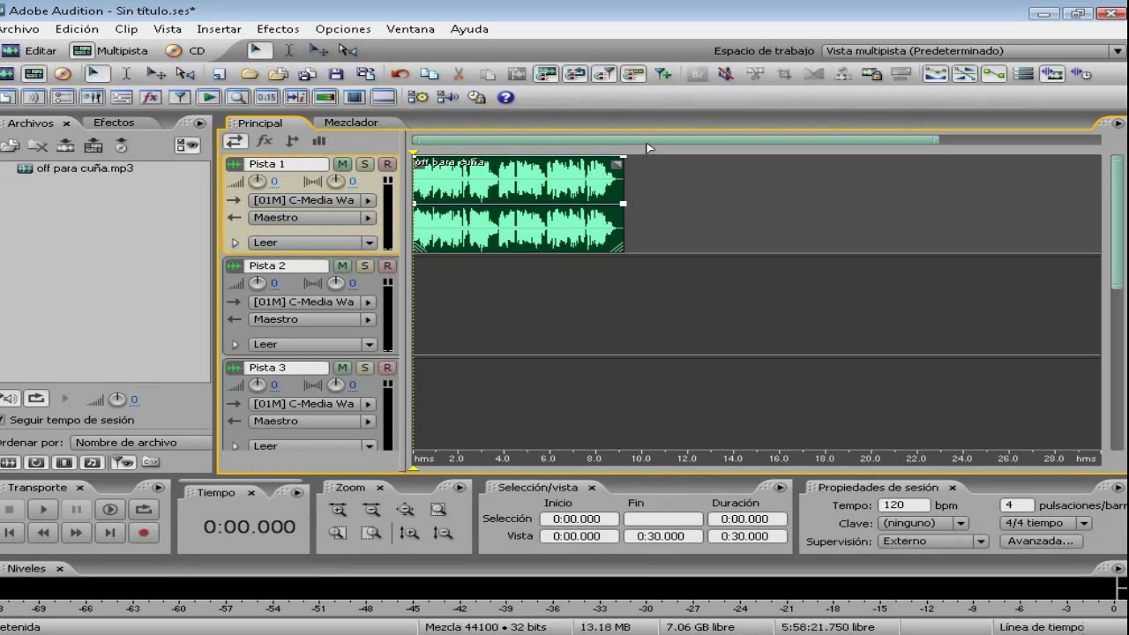
scroll(650, 141, up, 5)
key(Home)
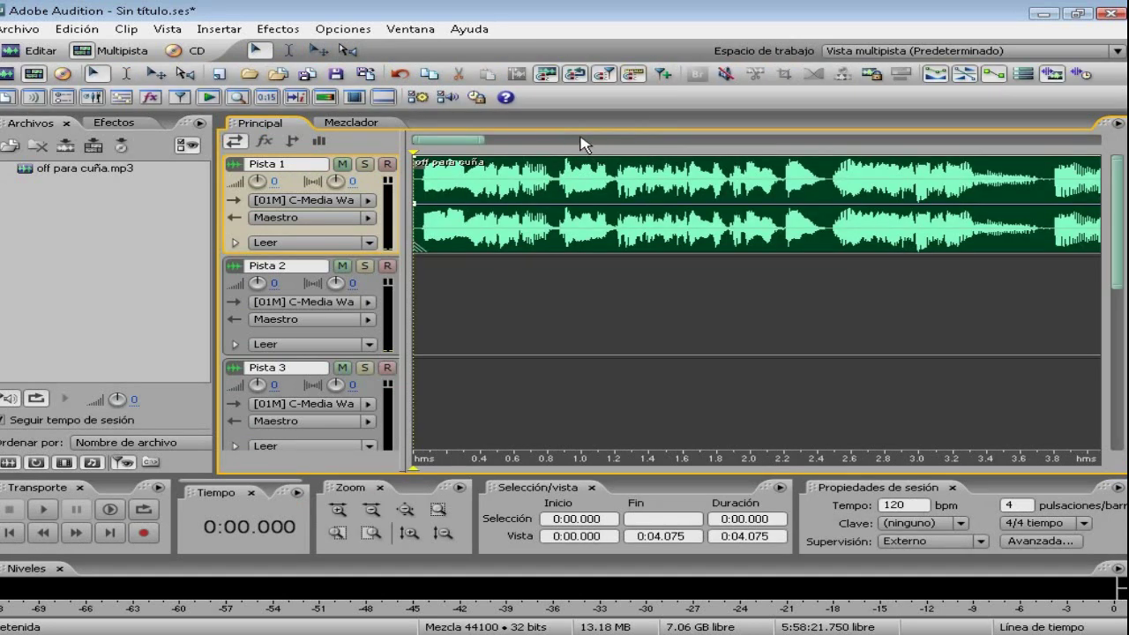
key(space)
scroll(582, 146, down, 2)
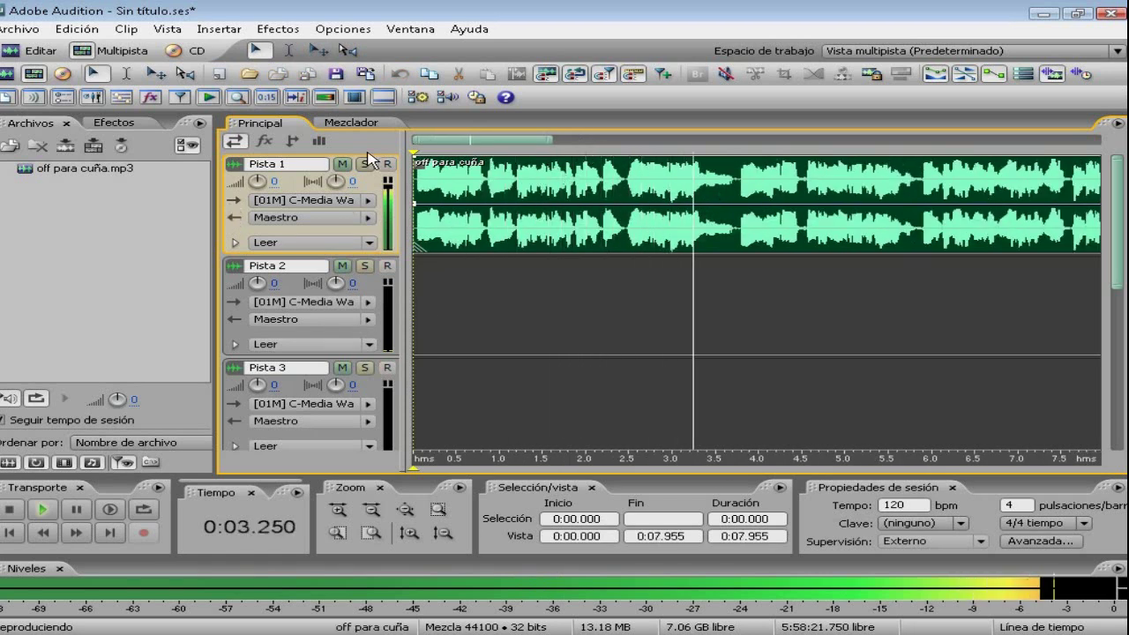
key(space)
Start a file import and open the CORTINAS TECHNO PARA CUÑAS folder inside MATERIAL PARA EDICION DE AUDIO on drive D.
click(7, 148)
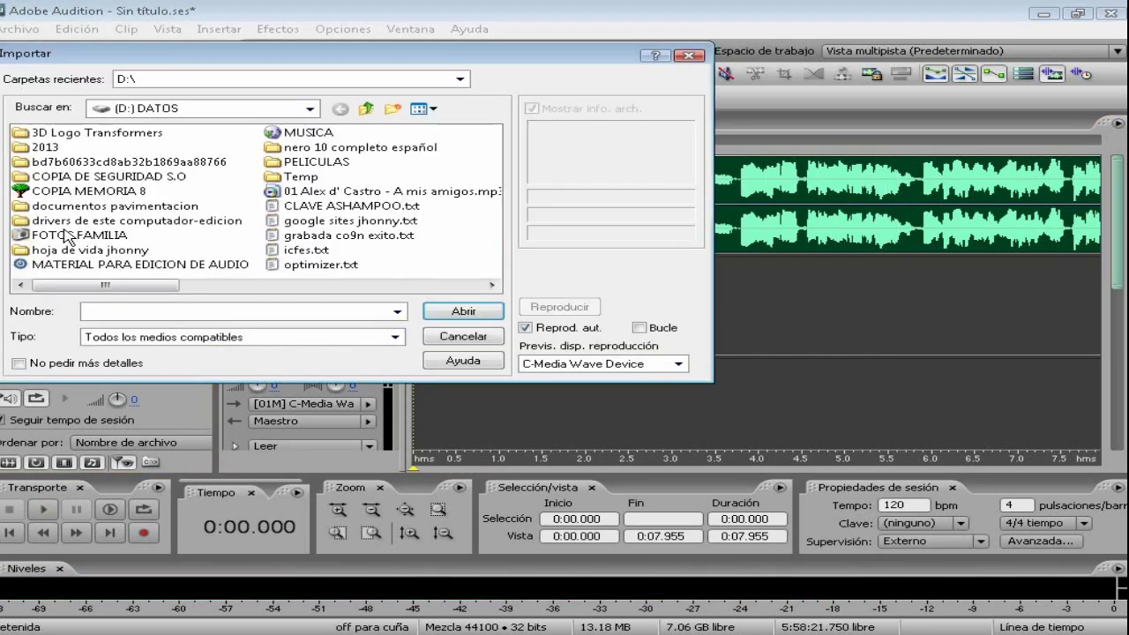
double_click(51, 265)
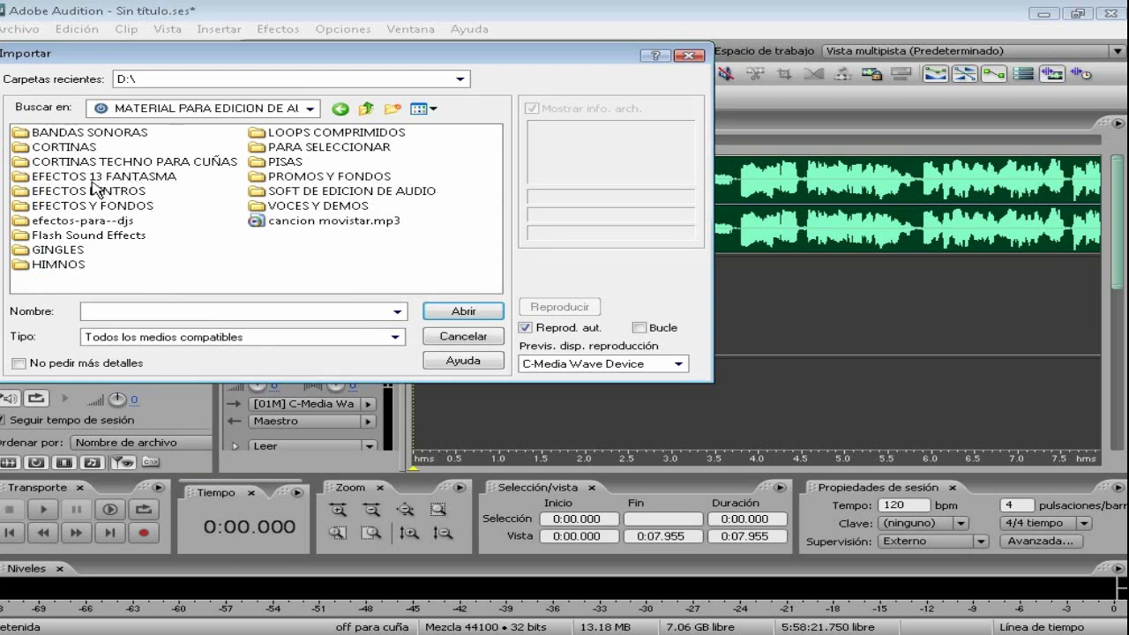
click(57, 149)
click(55, 150)
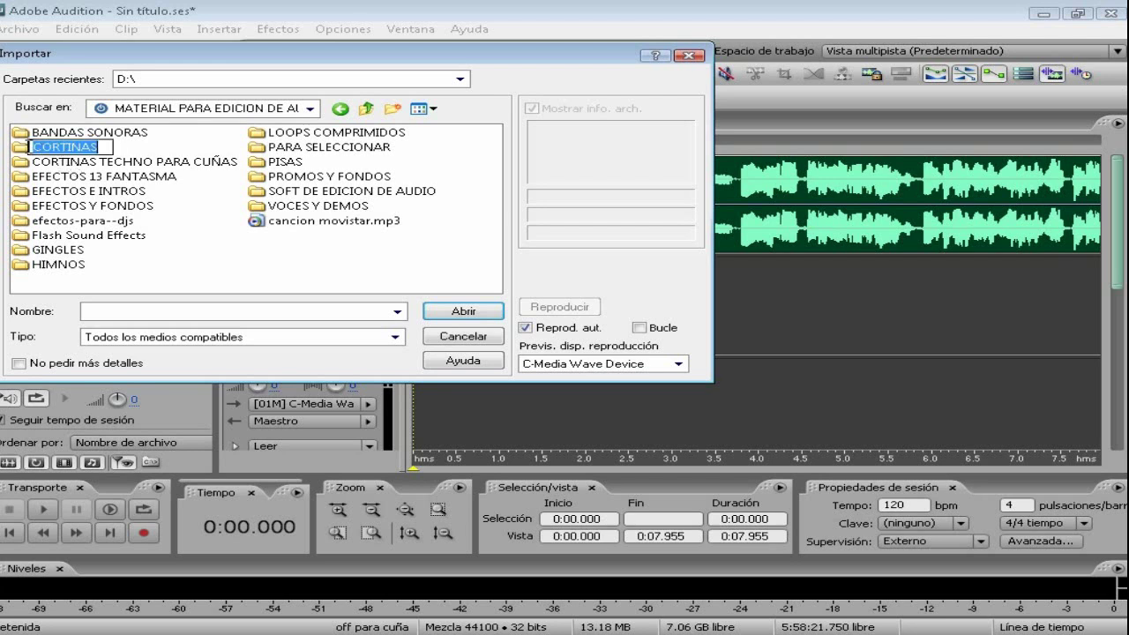
click(17, 146)
double_click(42, 162)
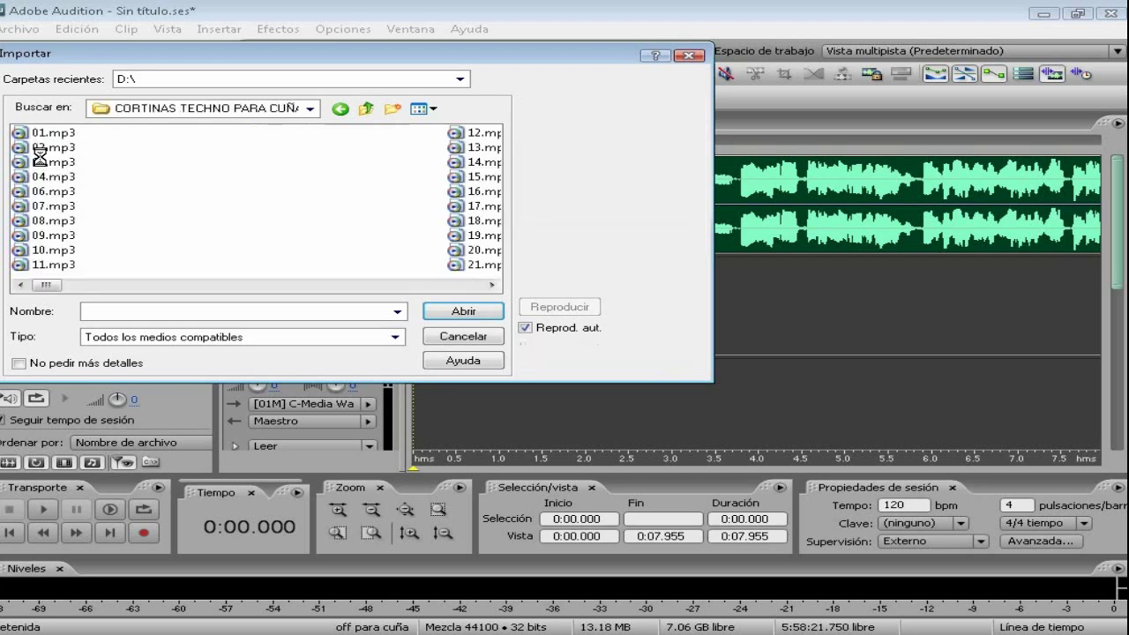
Preview the background tracks 02.mp3, 06.mp3 and 08.mp3.
click(50, 149)
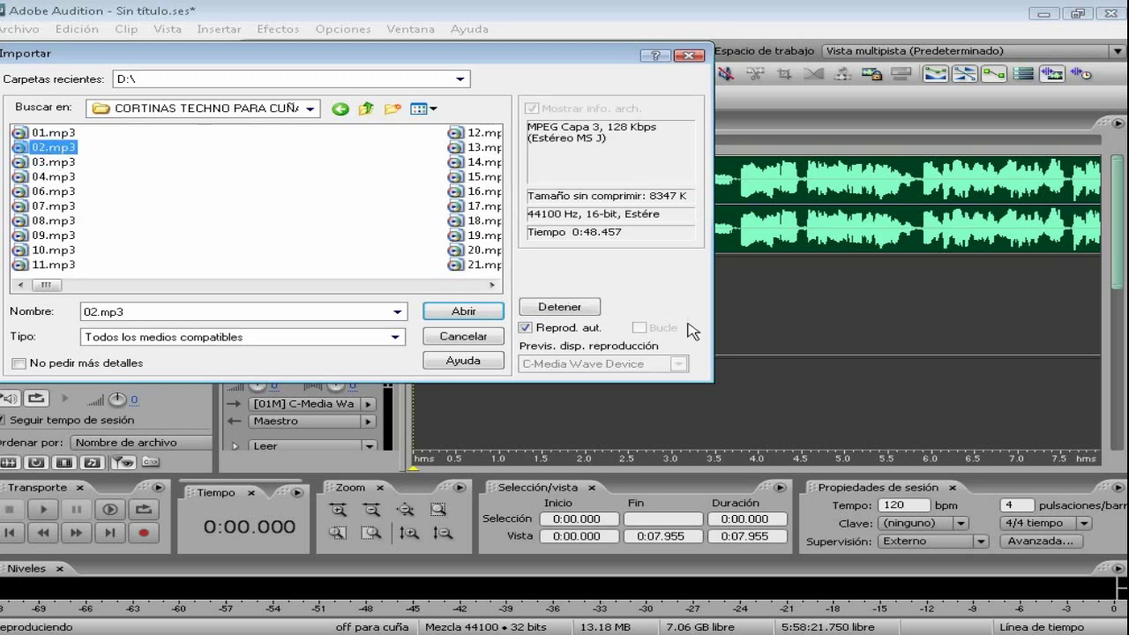
click(568, 311)
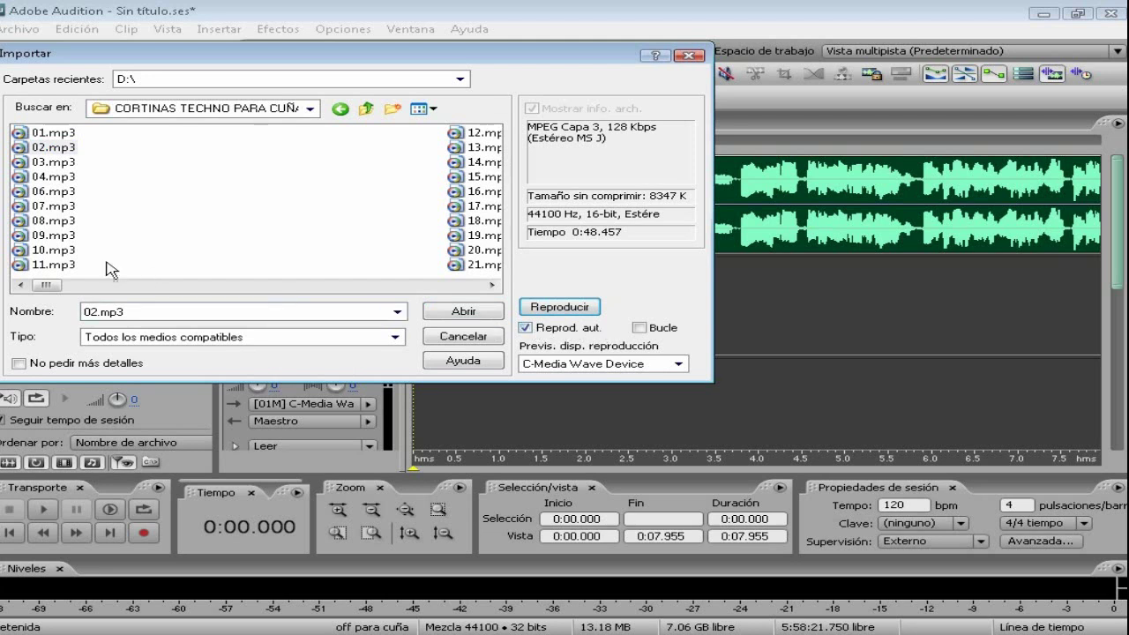
click(51, 192)
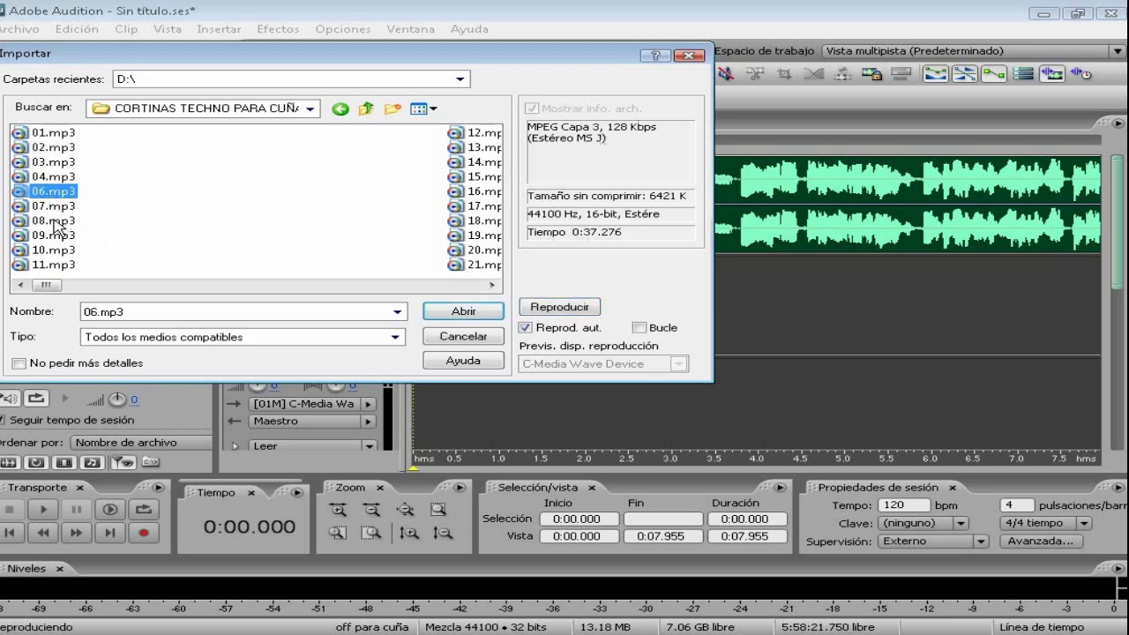
click(54, 220)
Import BED-15 PROMO BEAT.mp3 into the session's files.
click(492, 285)
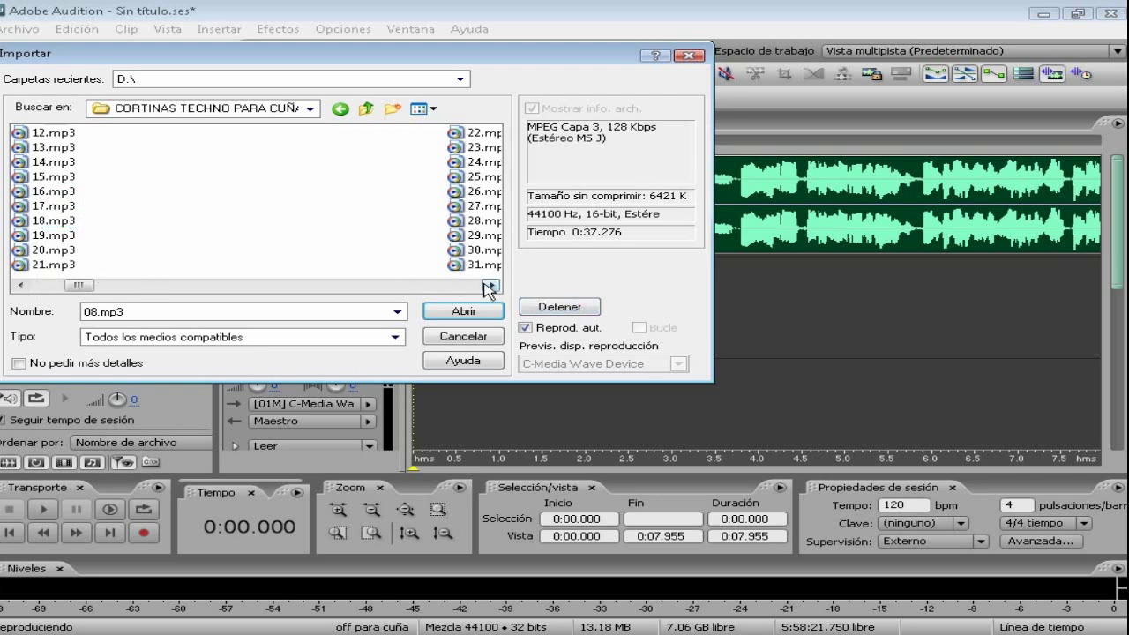
click(491, 286)
click(491, 286)
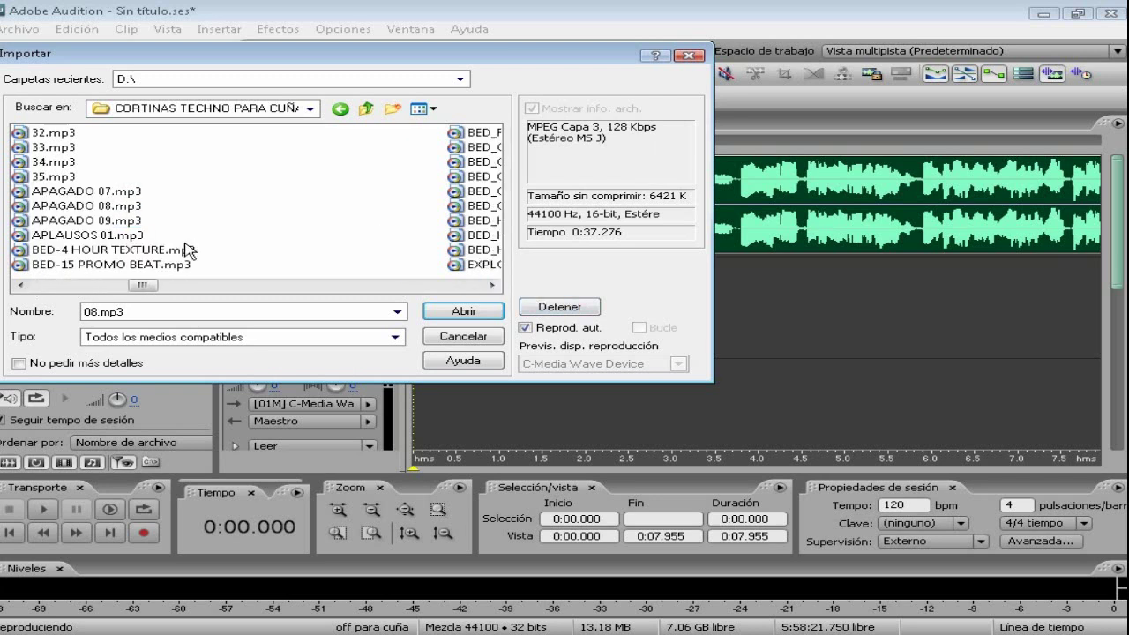
click(181, 265)
click(468, 315)
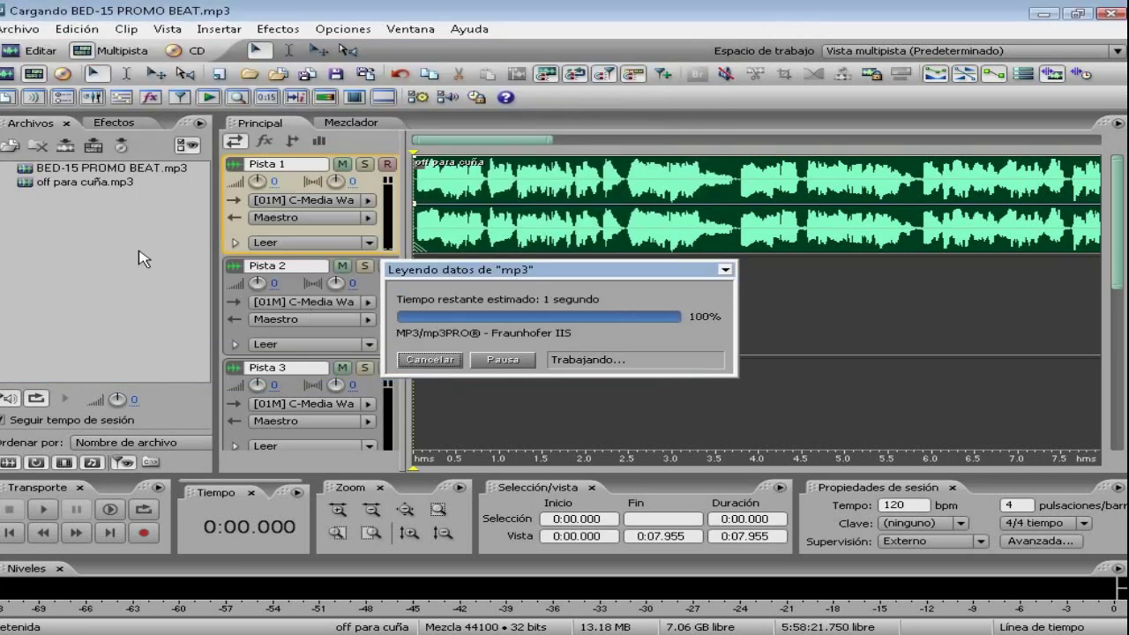
Import 10.mp3 from the CORTINAS TECHNO PARA CUÑAS folder.
click(10, 148)
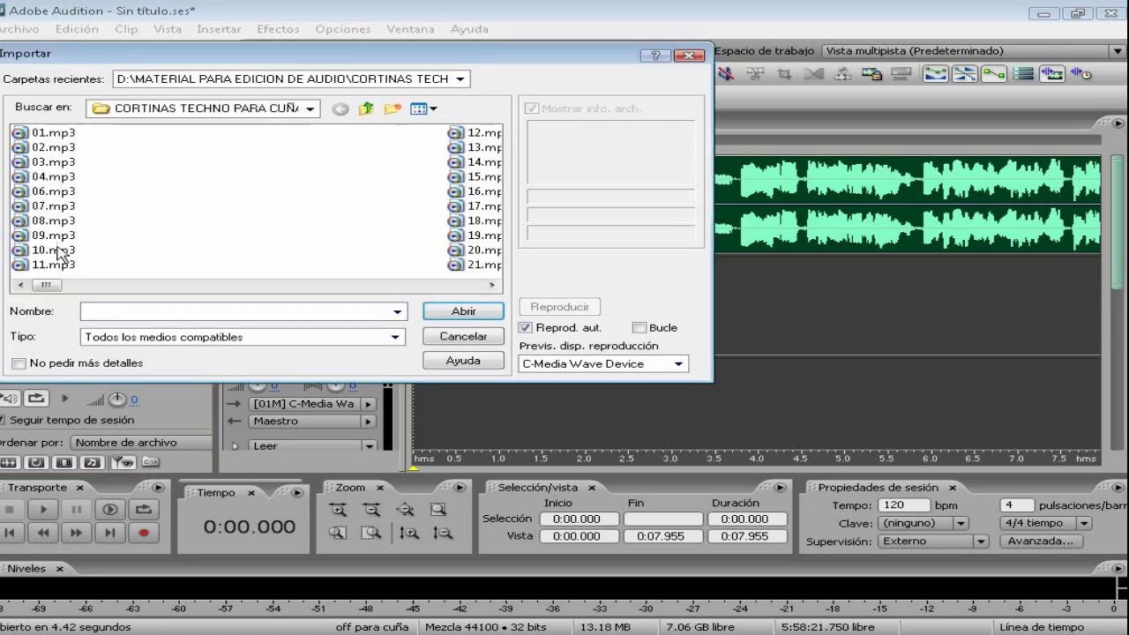
click(55, 251)
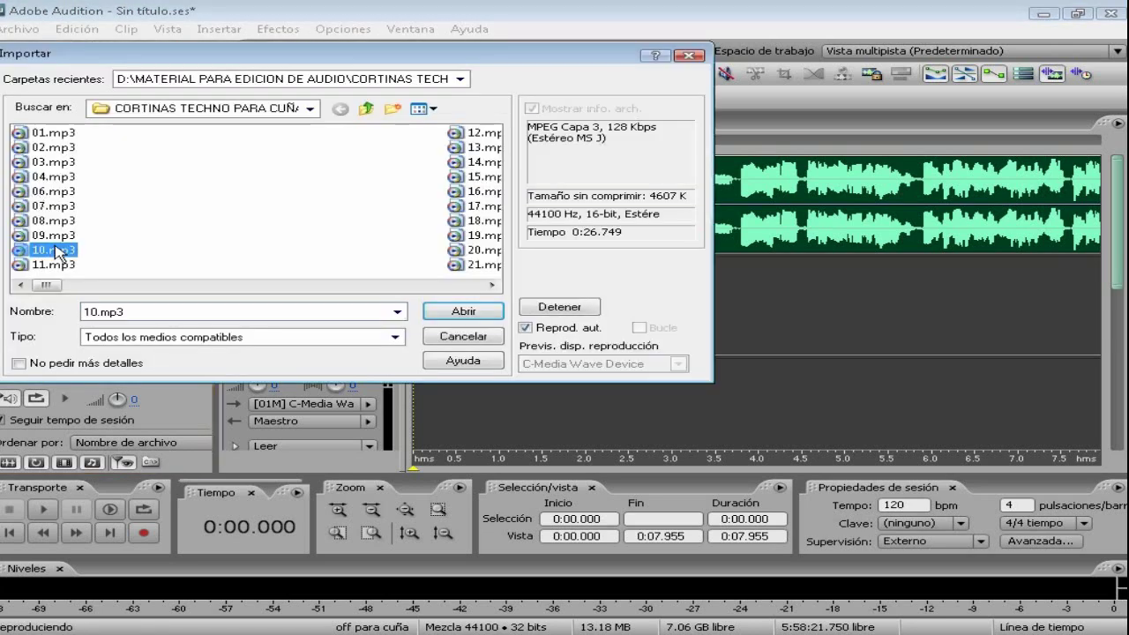
click(461, 310)
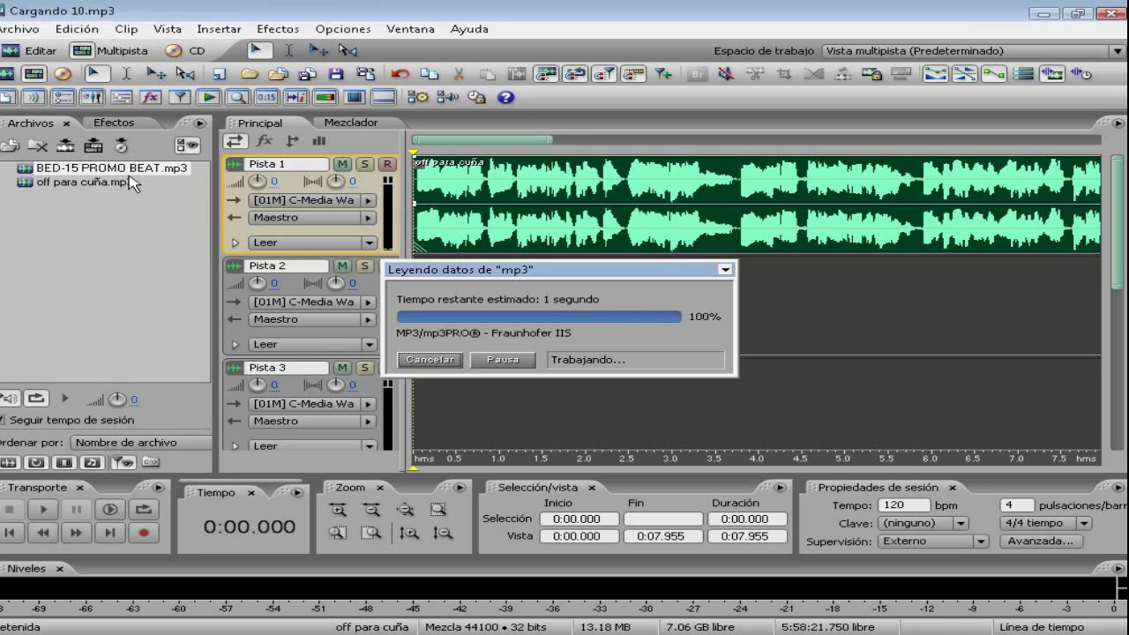
Preview the background tracks 17.mp3, 27.mp3 and 28.mp3, and import 27.mp3 into the session's files.
click(11, 145)
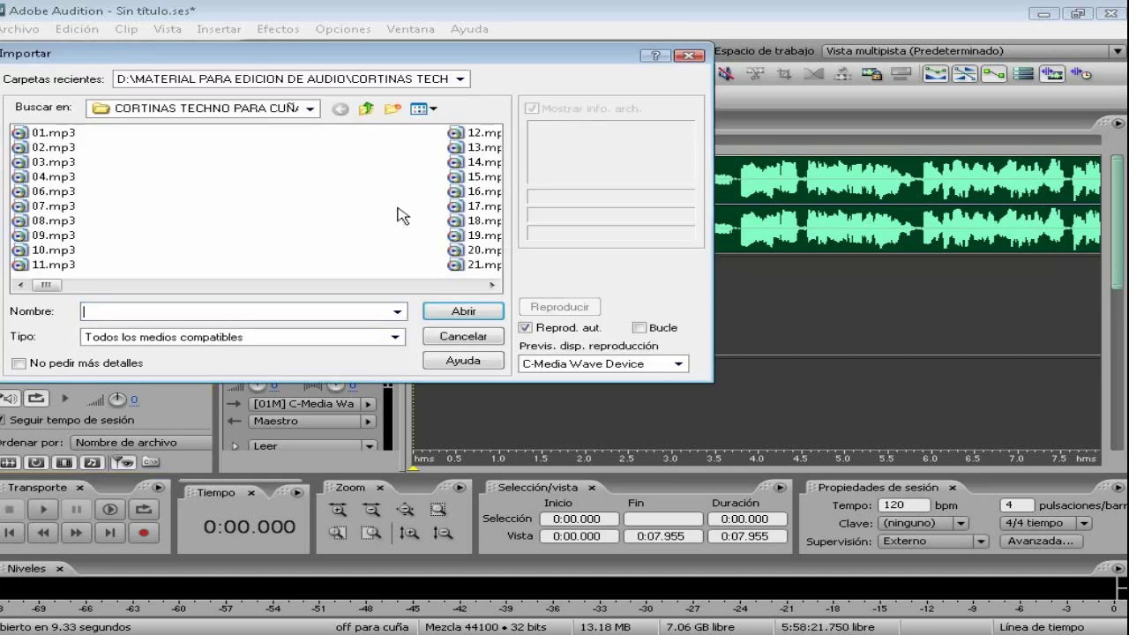
click(470, 210)
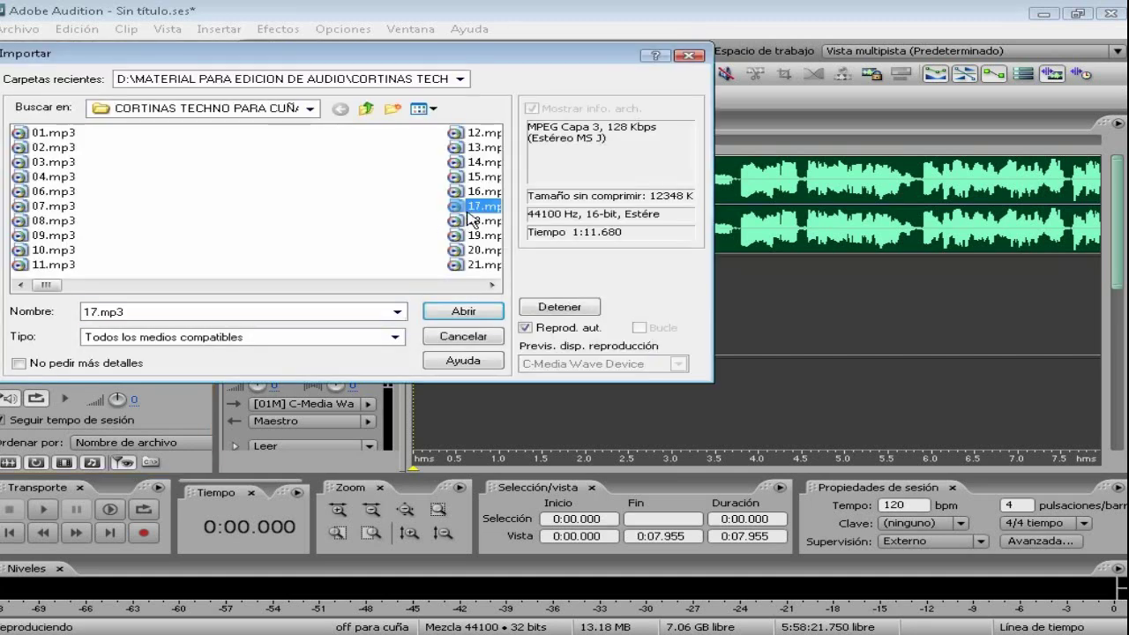
key(Right)
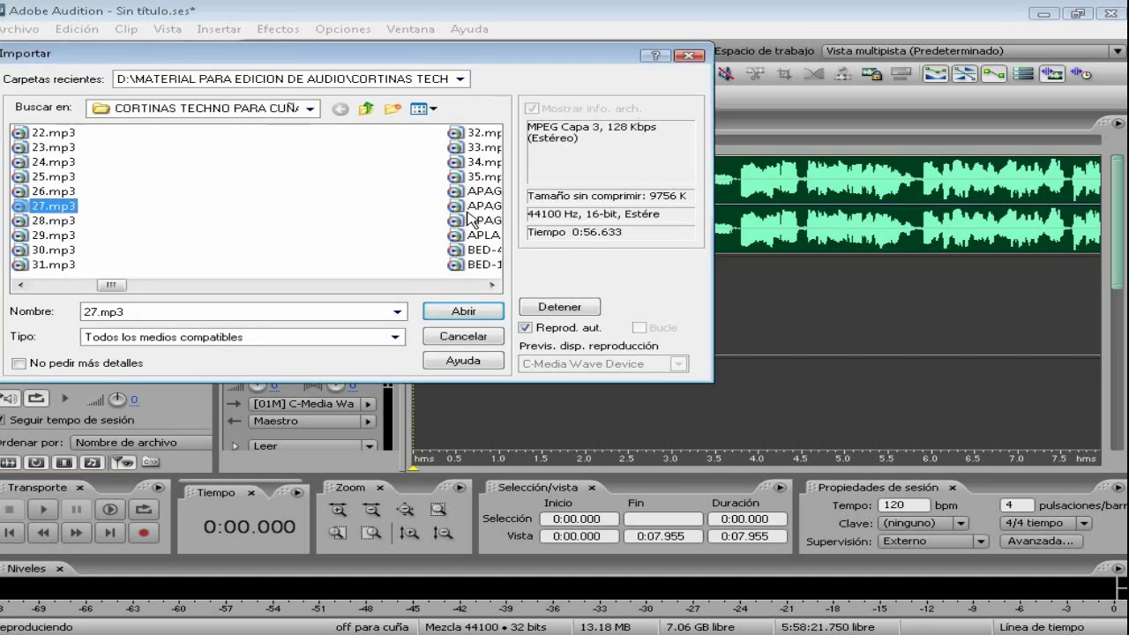
key(Down)
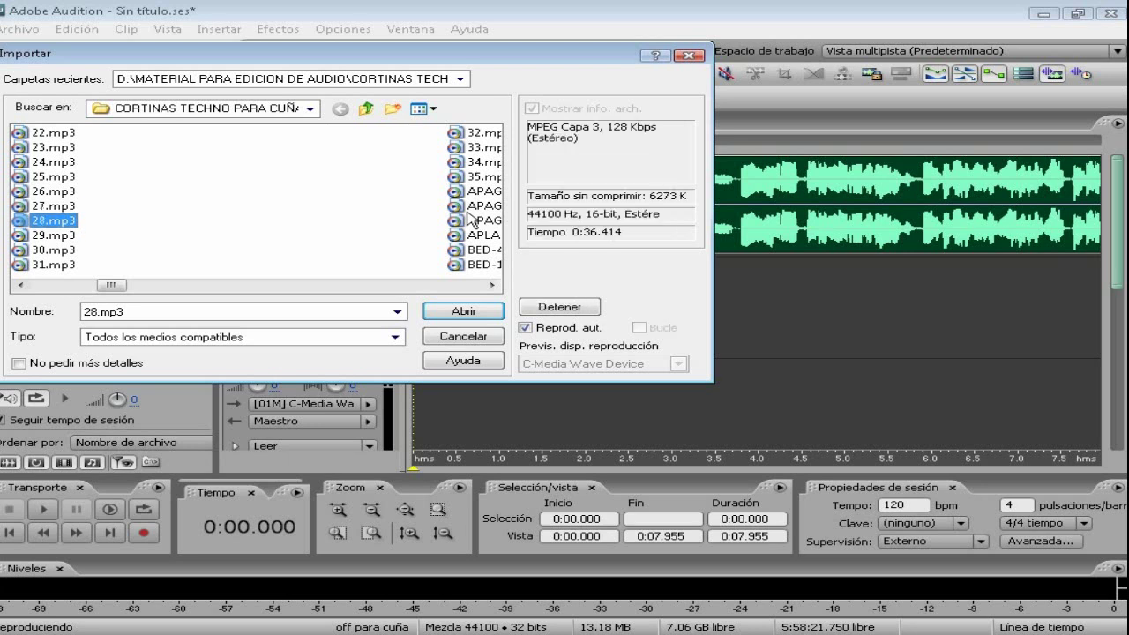
key(Up)
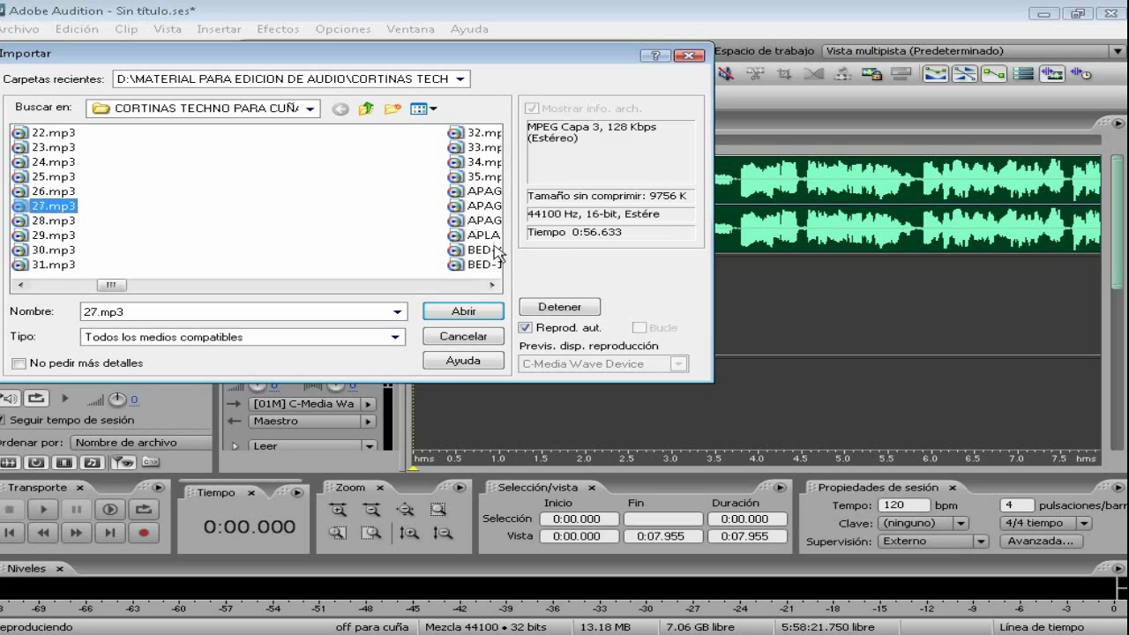
click(452, 314)
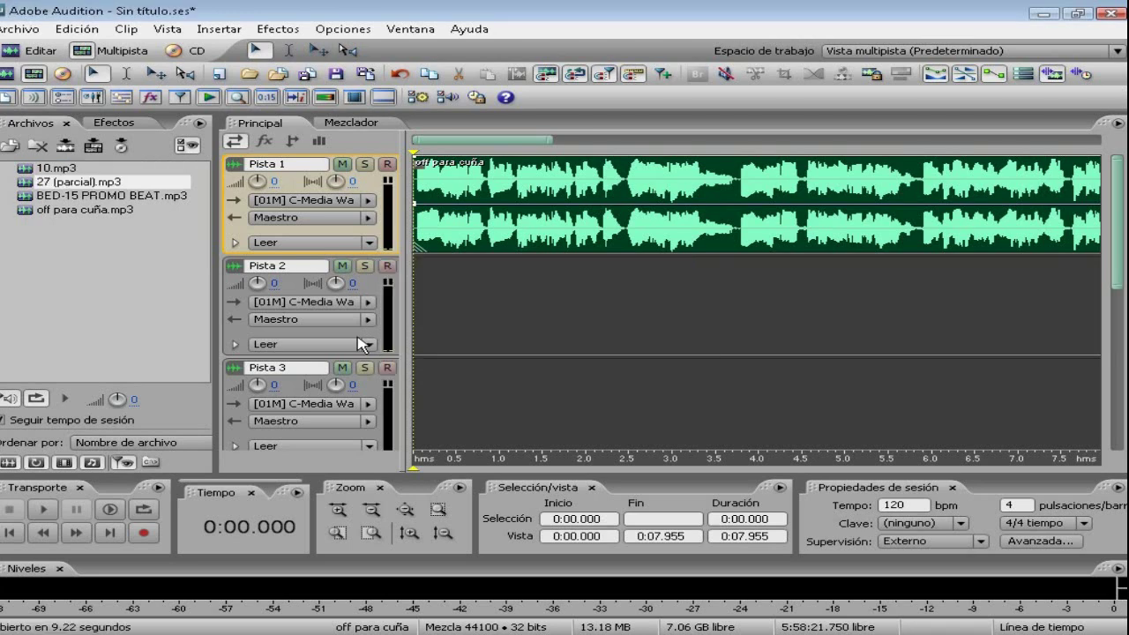
Place 27 (parcial) at the start of Pista 3 and BED-15 PROMO BEAT on Pista 1 at about 10.3 s.
drag(53, 182, 540, 370)
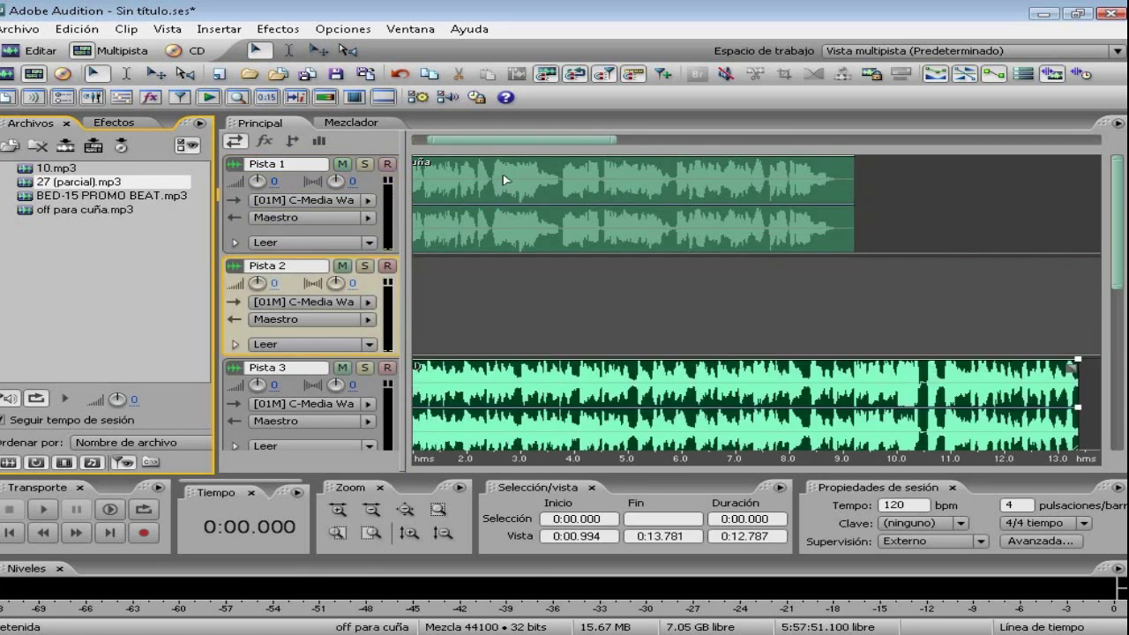
drag(498, 143, 446, 139)
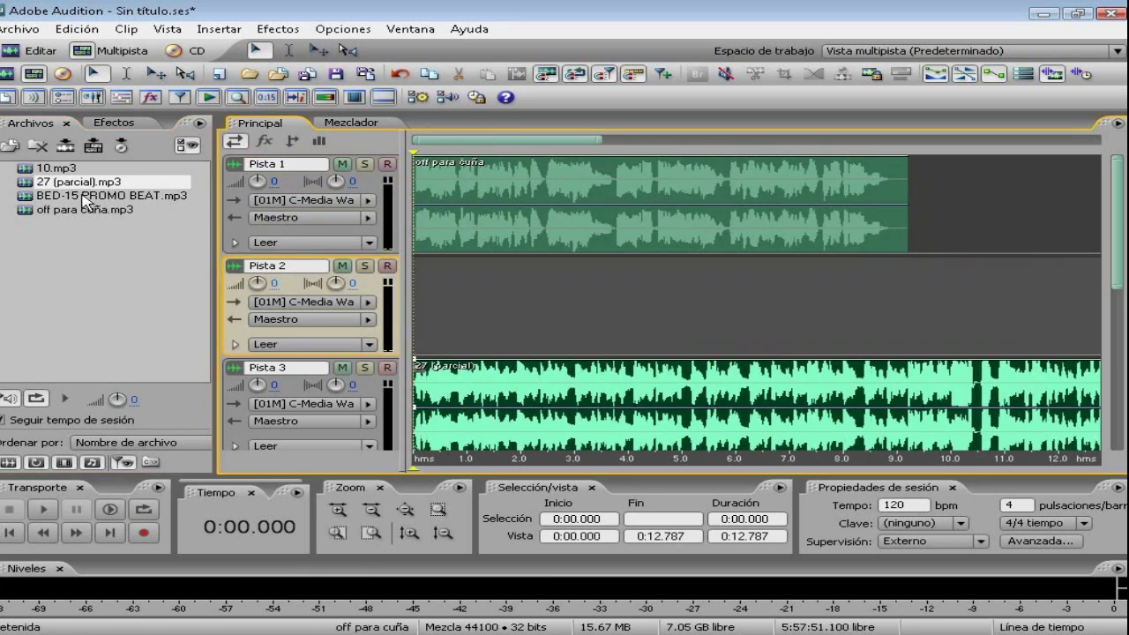
drag(86, 201, 1101, 221)
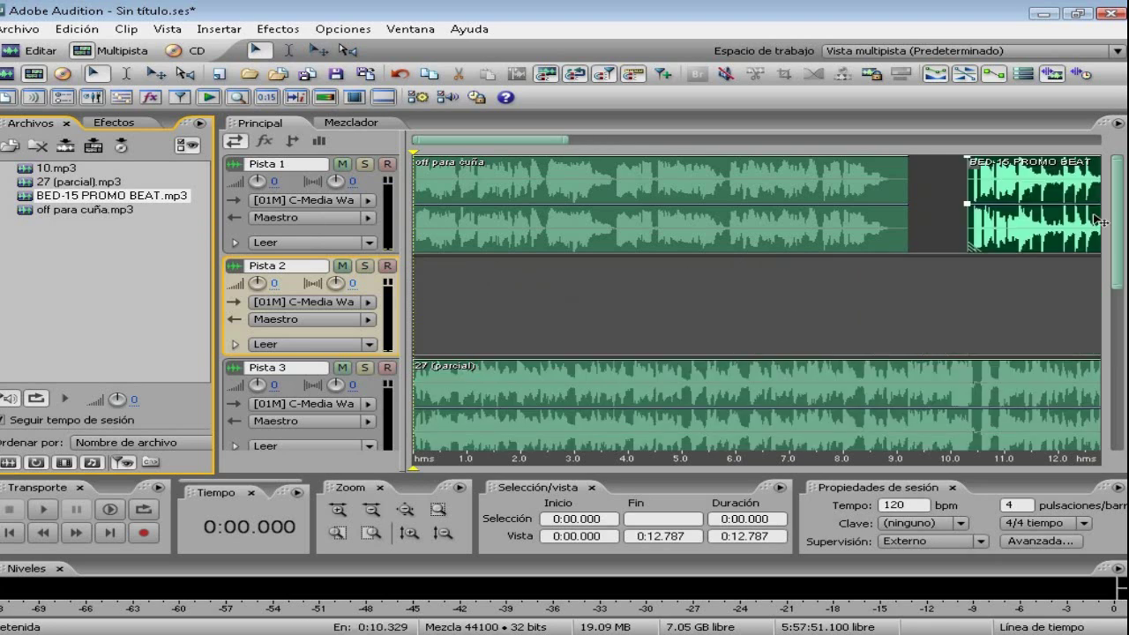
Move the off para cuña voice clip to Pista 2 and, checking it by playback, start it at about 0.8 s.
drag(529, 219, 584, 273)
drag(568, 141, 540, 143)
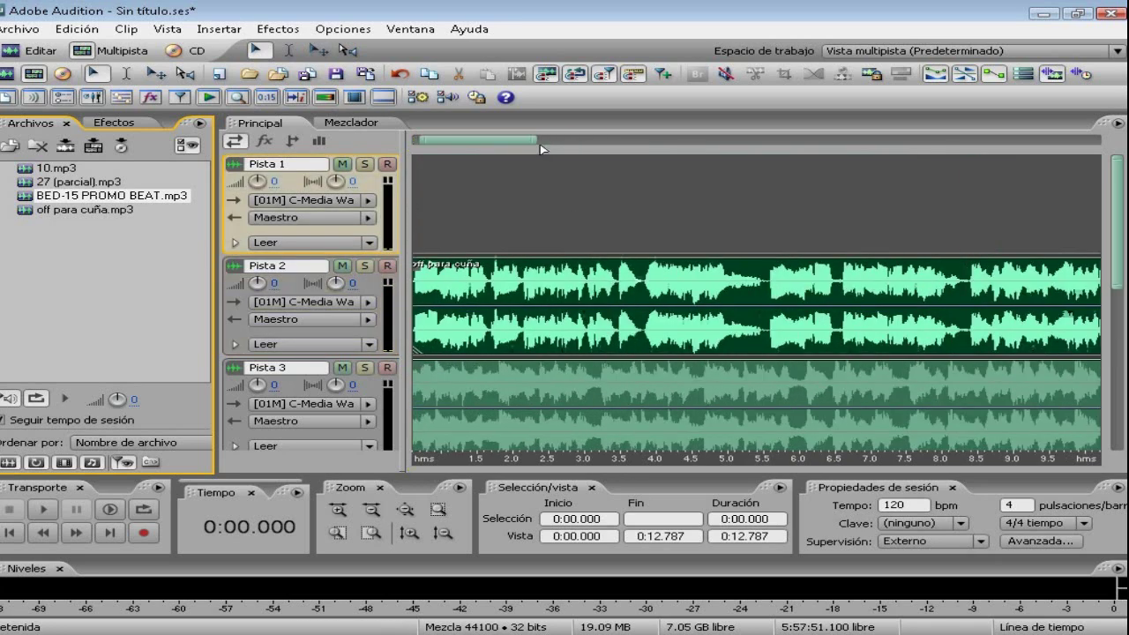
scroll(540, 144, up, 3)
key(Home)
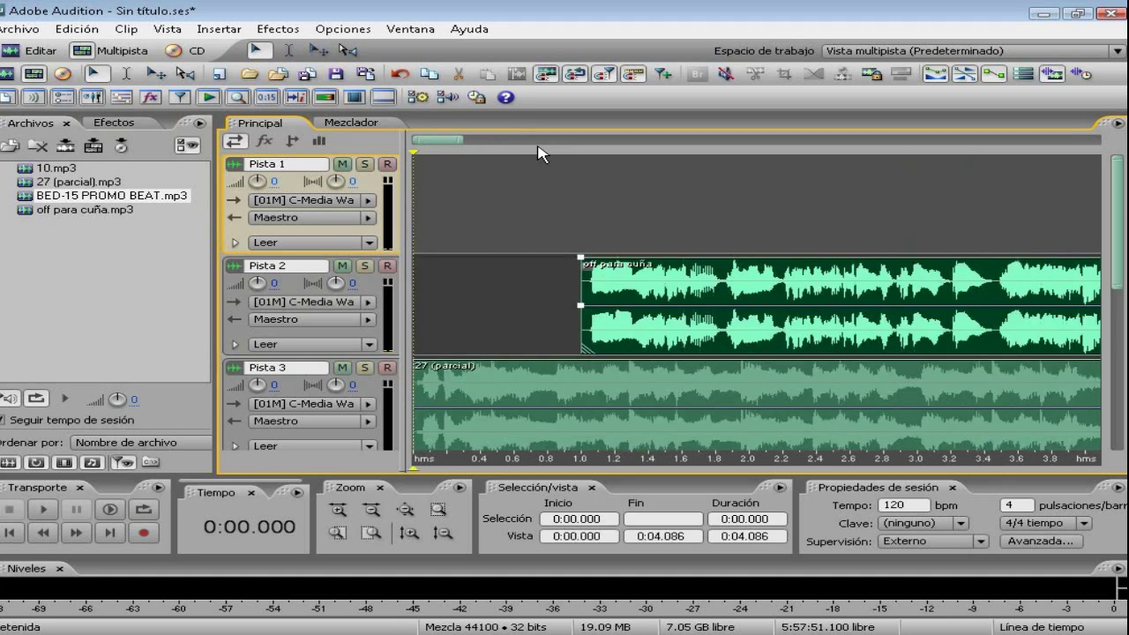
key(space)
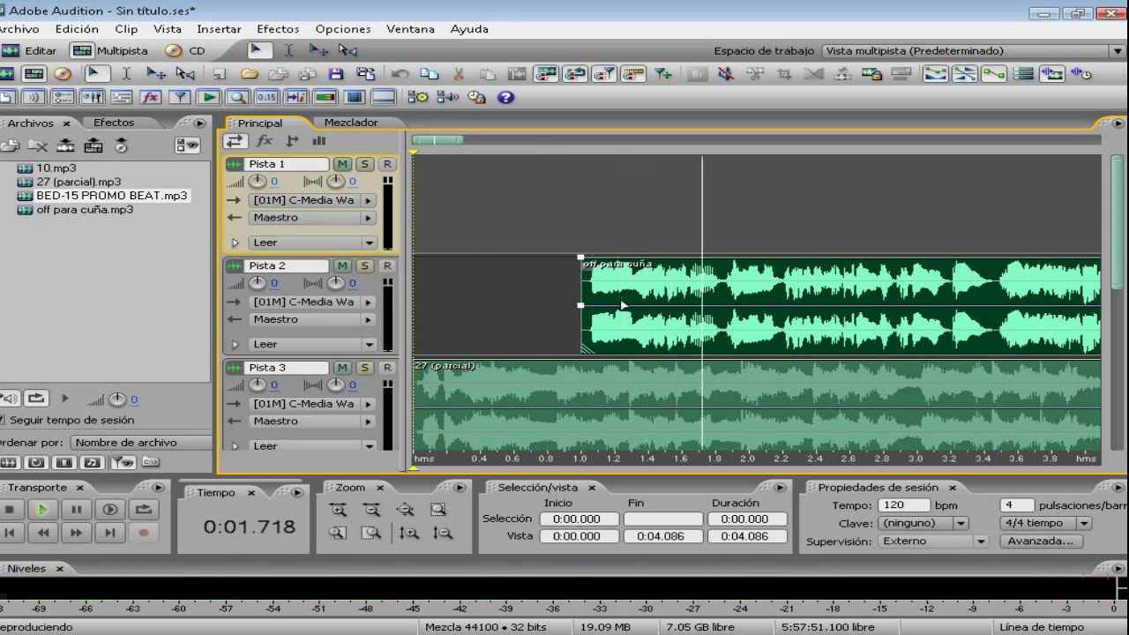
key(space)
drag(623, 305, 591, 305)
key(space)
Lower the volume envelope of the music on Pista 3 from about 0.8 s, where the voice enters, with its end point at -15.3 dB.
click(544, 372)
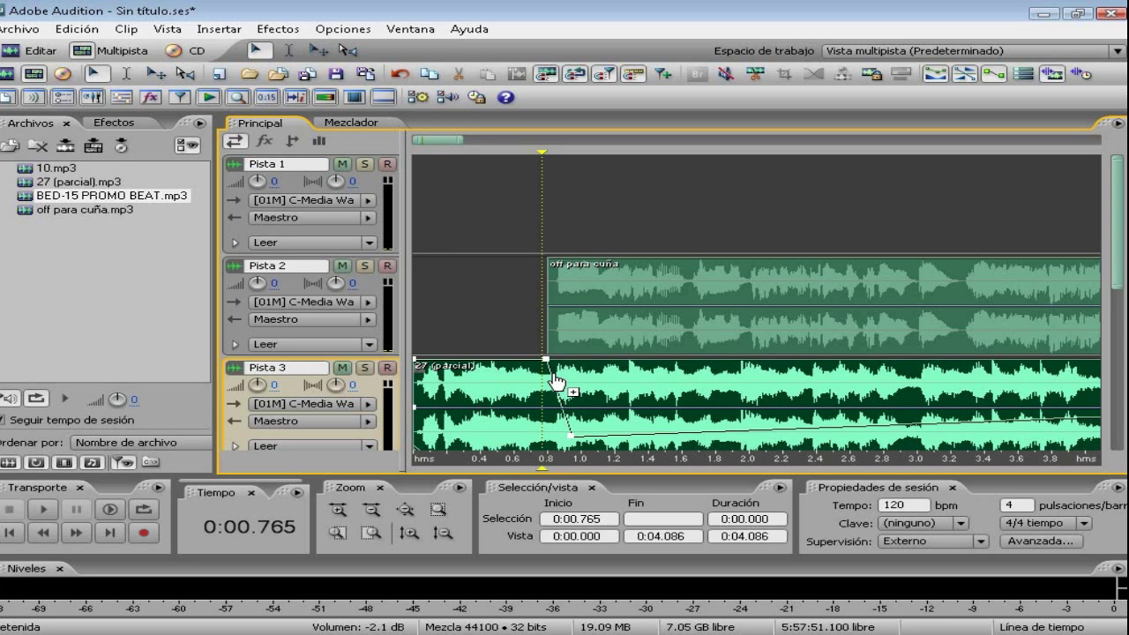
key(Home)
key(space)
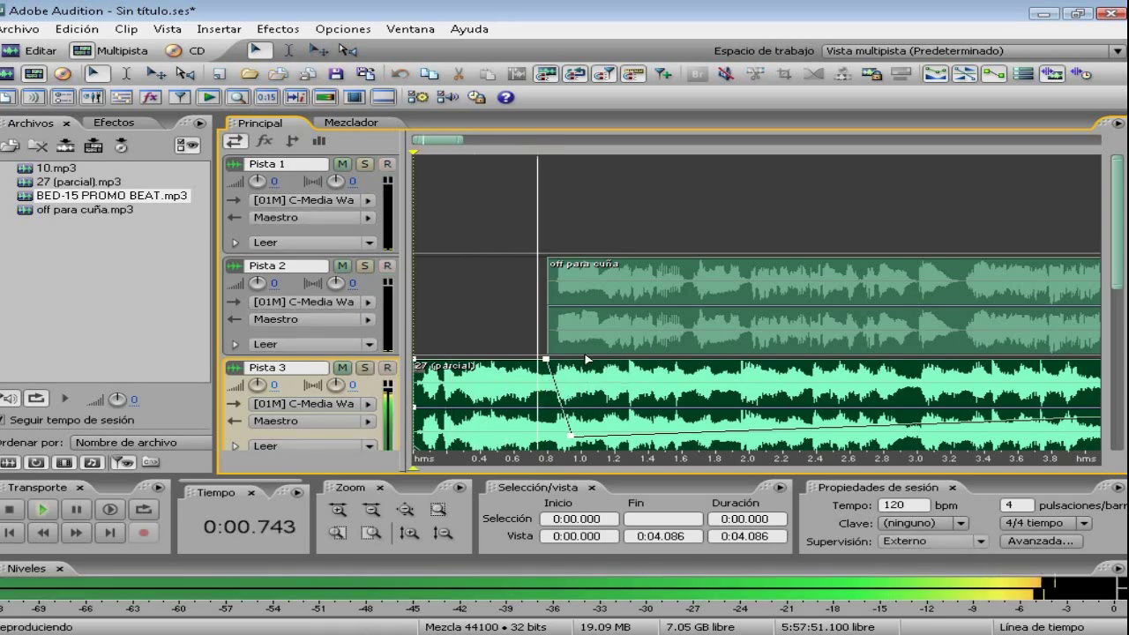
scroll(450, 148, down, 4)
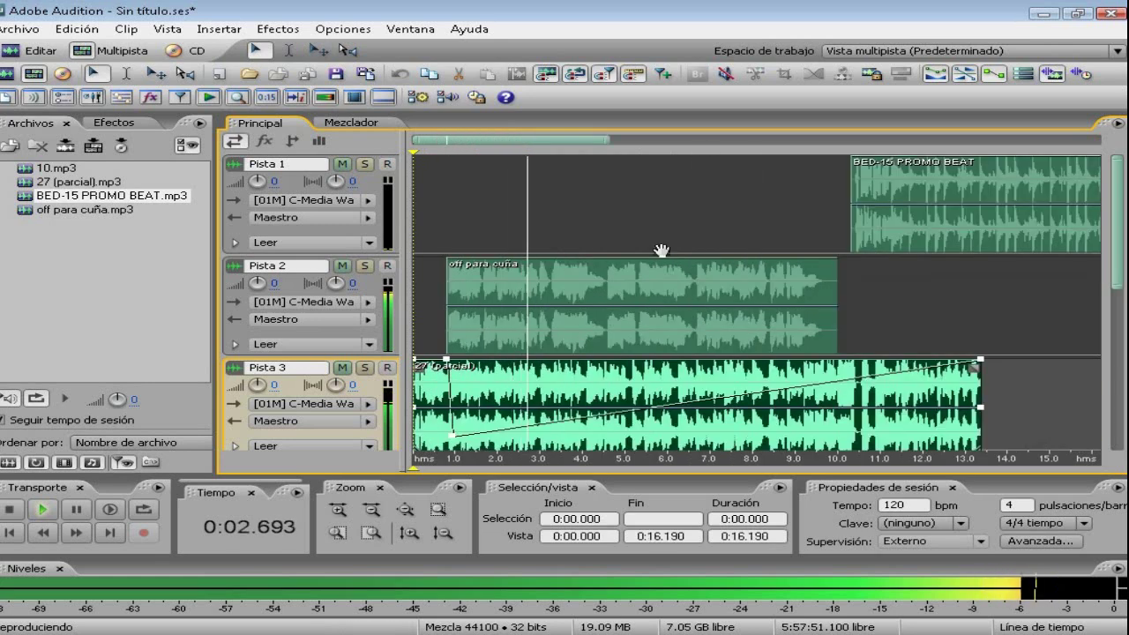
drag(986, 408, 988, 454)
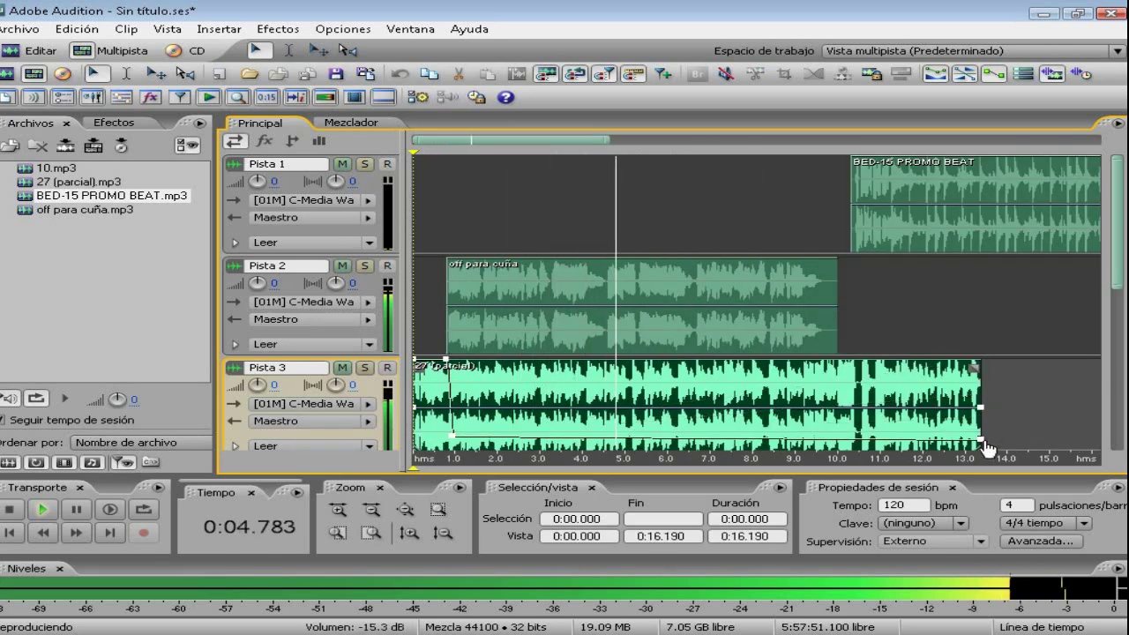
key(space)
Split the voice clip on Pista 2 at 4.535 s and move its second part to start at about 8.4 s.
click(558, 286)
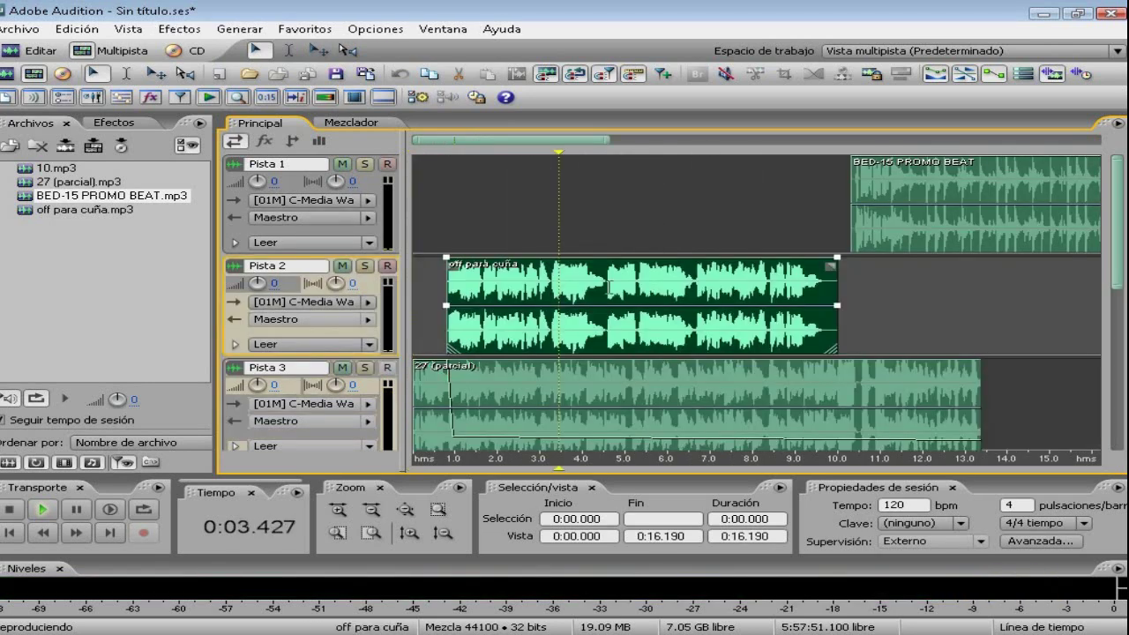
key(space)
key(ctrl+k)
drag(609, 284, 772, 284)
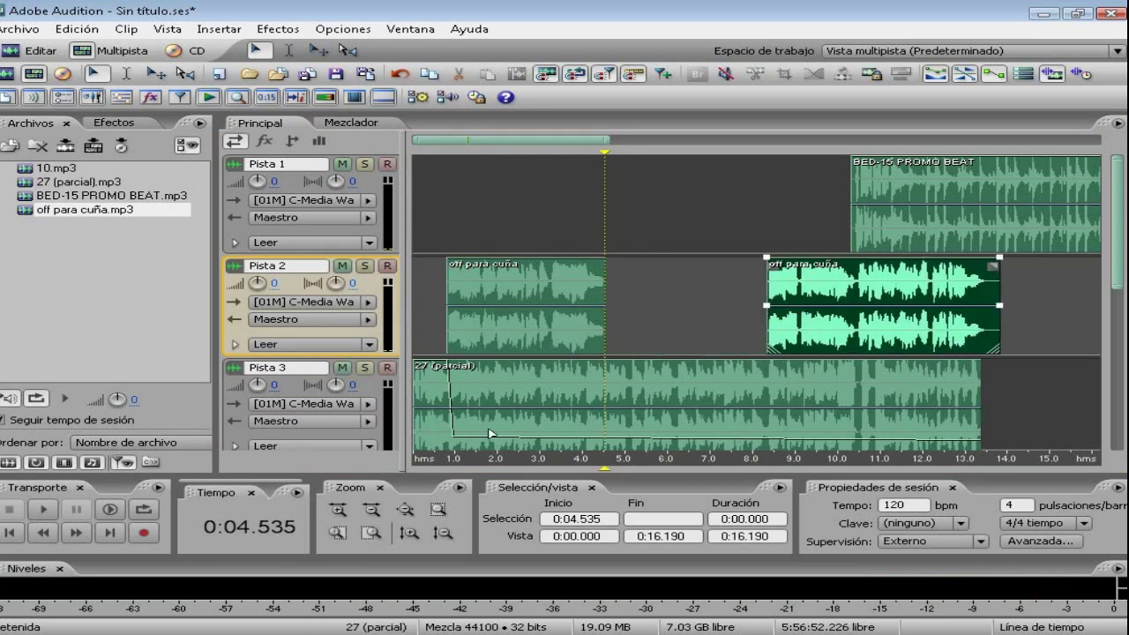
Cut the 27 (parcial) clip on Pista 3 after the first voice segment, leaving it to end at about 6.6 s.
click(563, 406)
drag(606, 387, 618, 390)
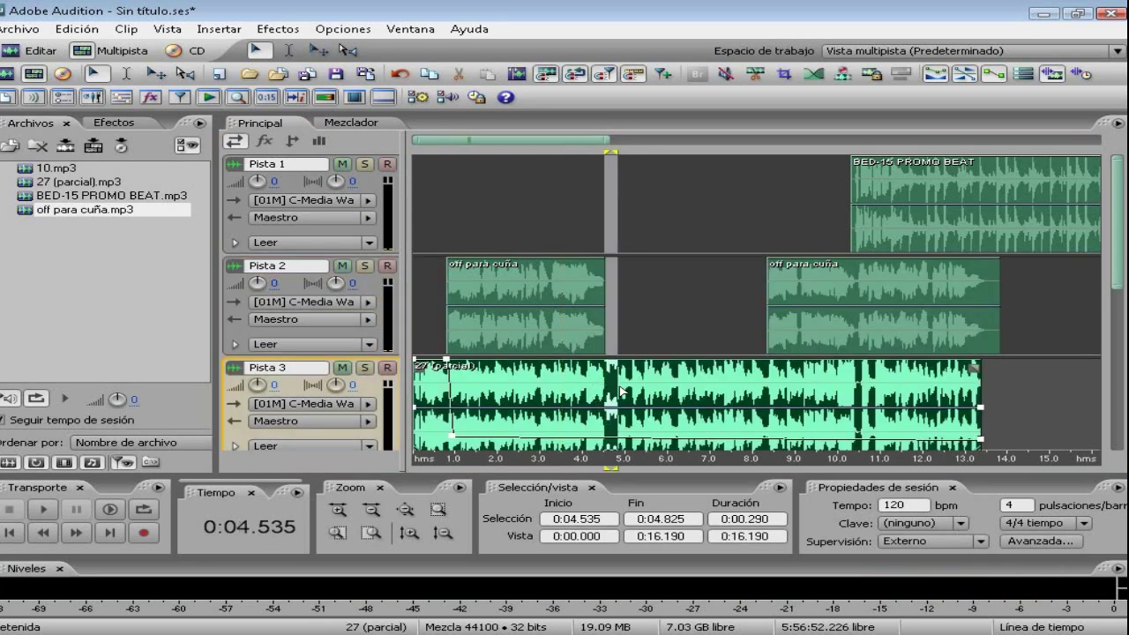
key(ctrl+k)
click(654, 388)
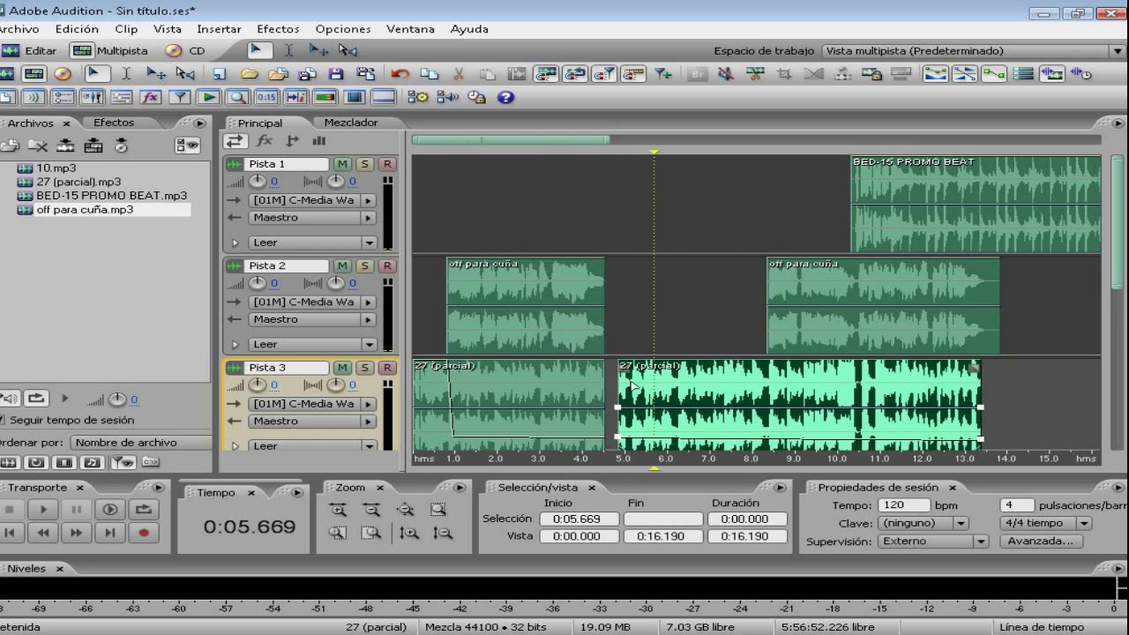
key(Delete)
click(594, 391)
key(ctrl+z)
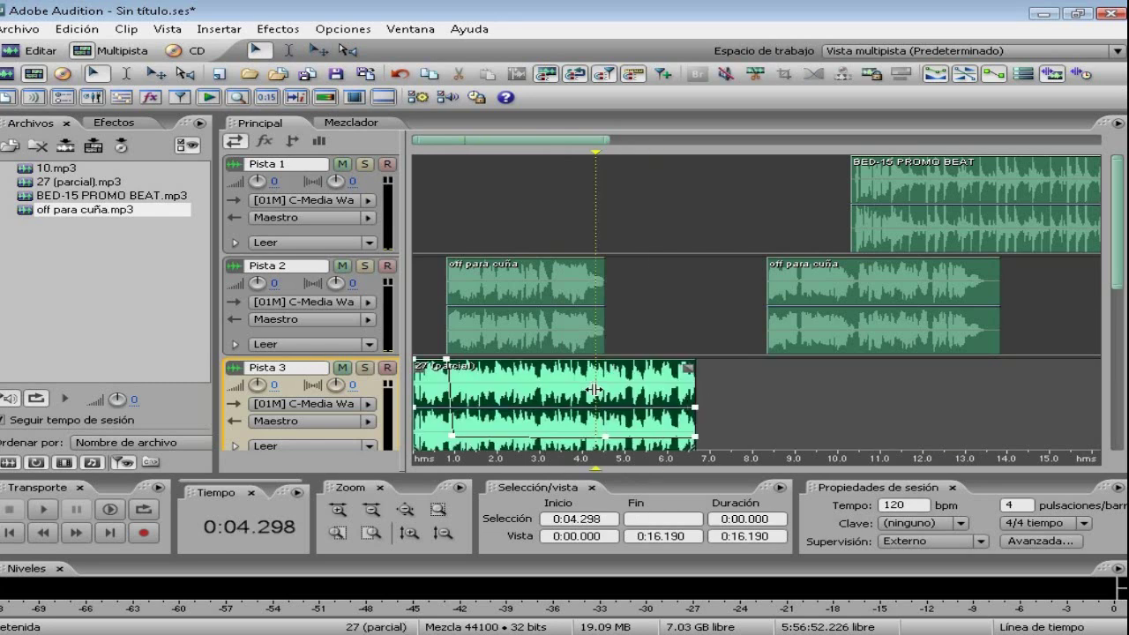
Apply the pitch bender preset Turntable Losing Power to 3.901–4.707 s of 27 (parcial) in the edit view, play it and return to multitrack.
double_click(593, 386)
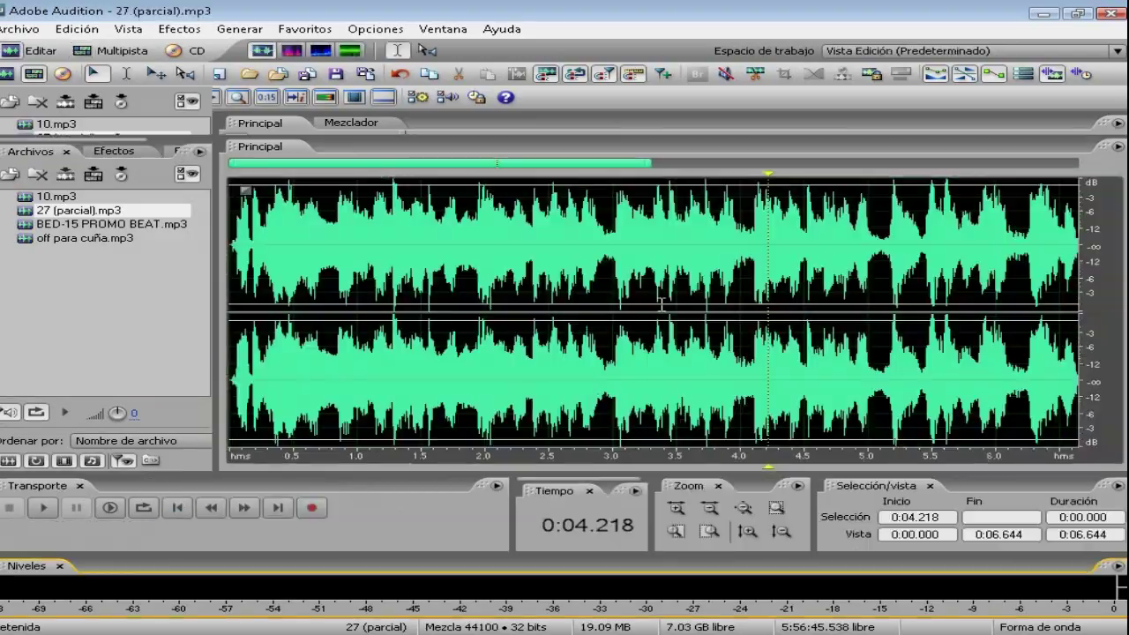
drag(727, 269, 830, 269)
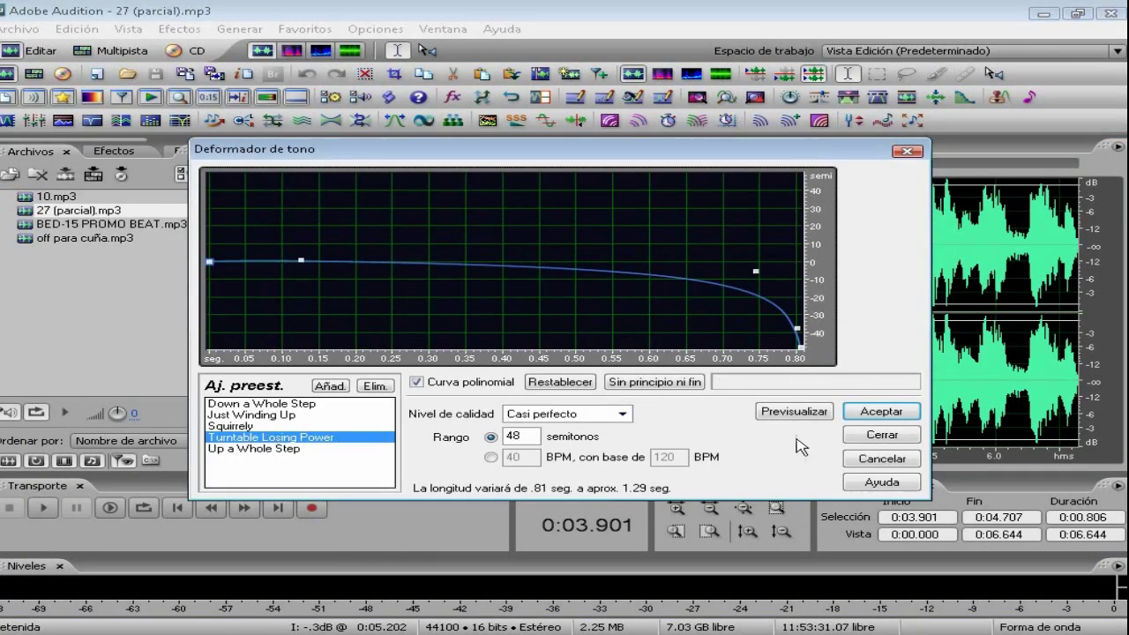
click(871, 413)
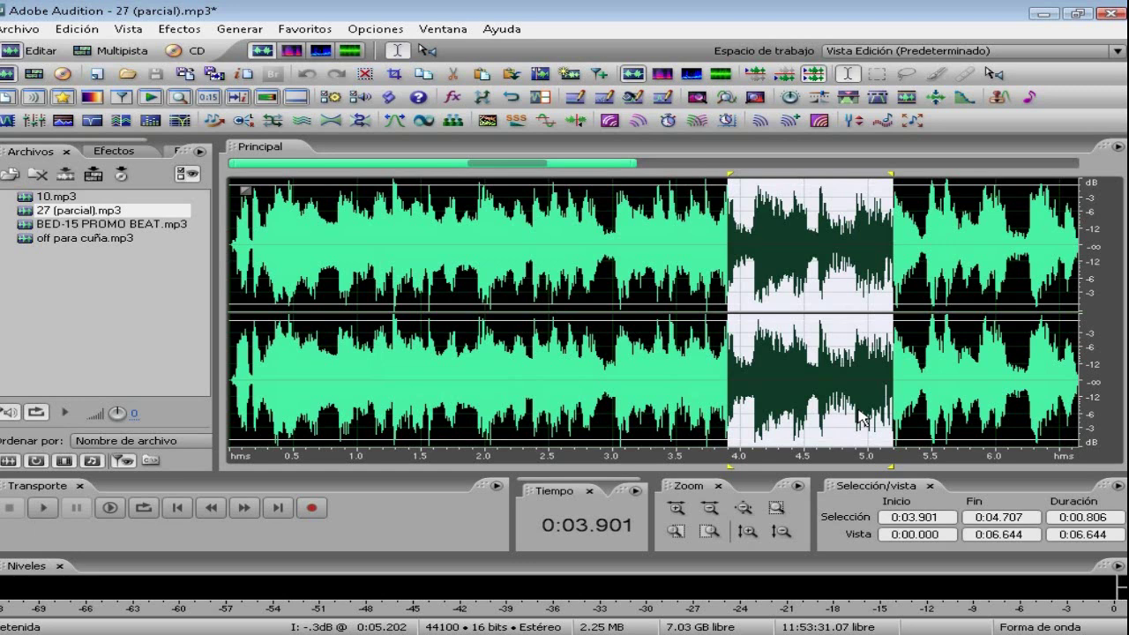
key(space)
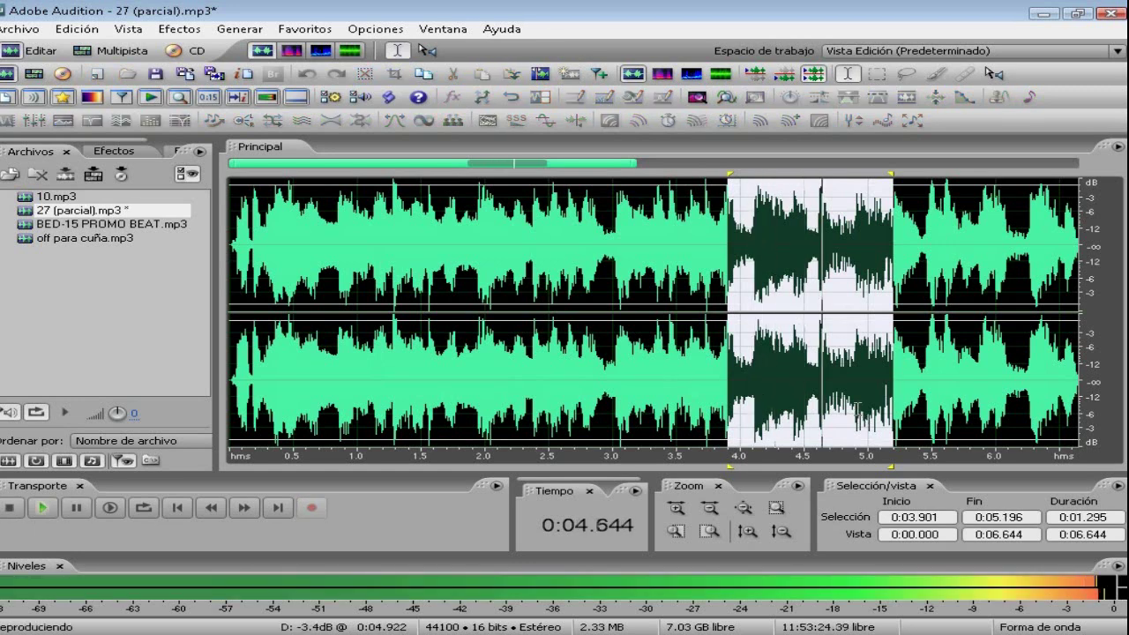
key(9)
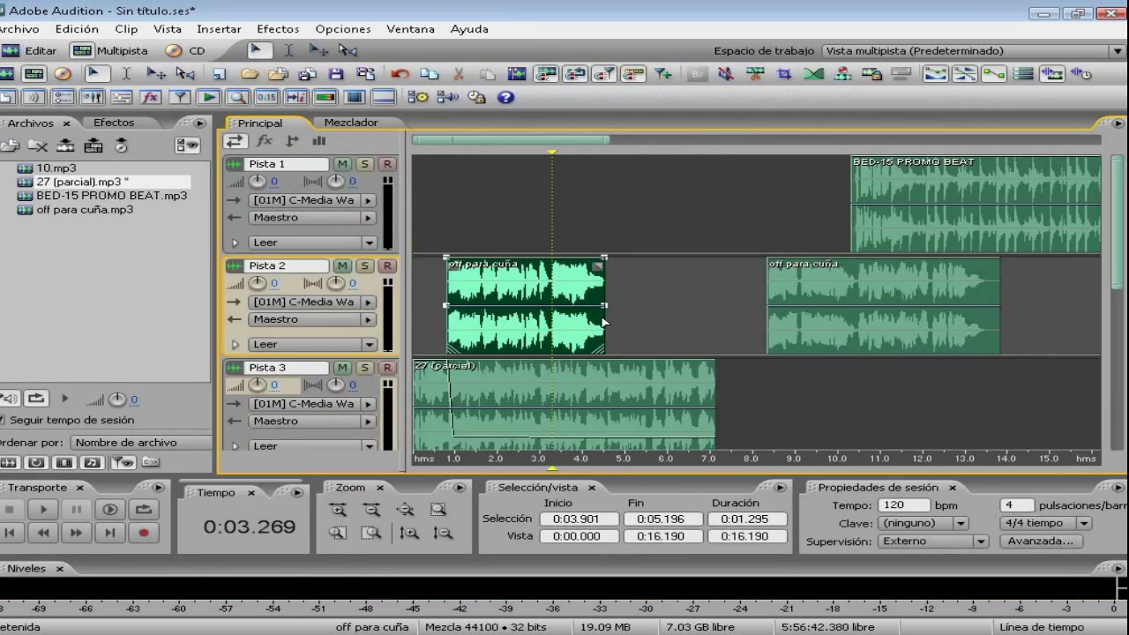
Keep the music on Pista 3 lowered until about 3.8 s and raise its volume envelope to full at the first voice segment's end.
key(space)
click(575, 436)
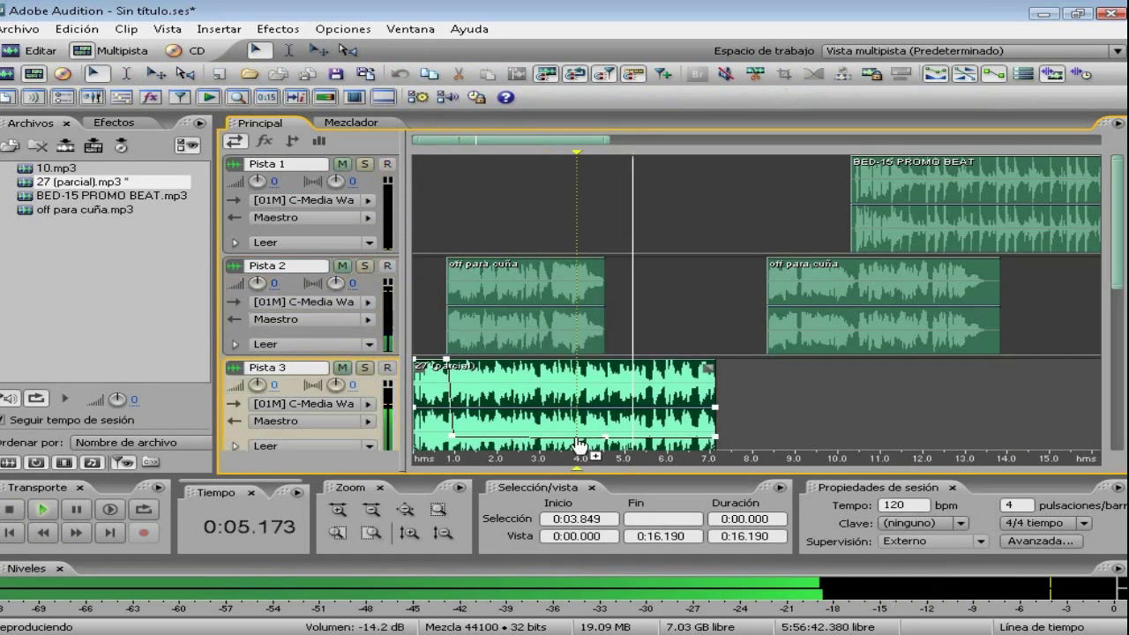
key(space)
drag(608, 438, 606, 362)
Play the transition and add an envelope point that holds the music on Pista 3 at full volume until about 5.1 s.
click(566, 351)
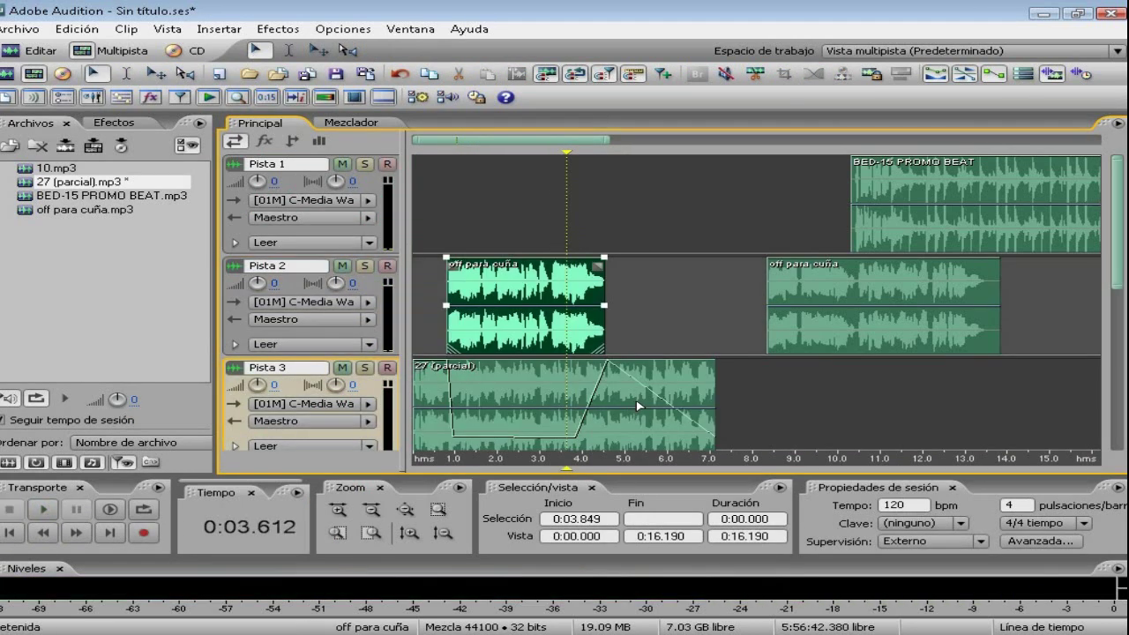
key(space)
click(635, 388)
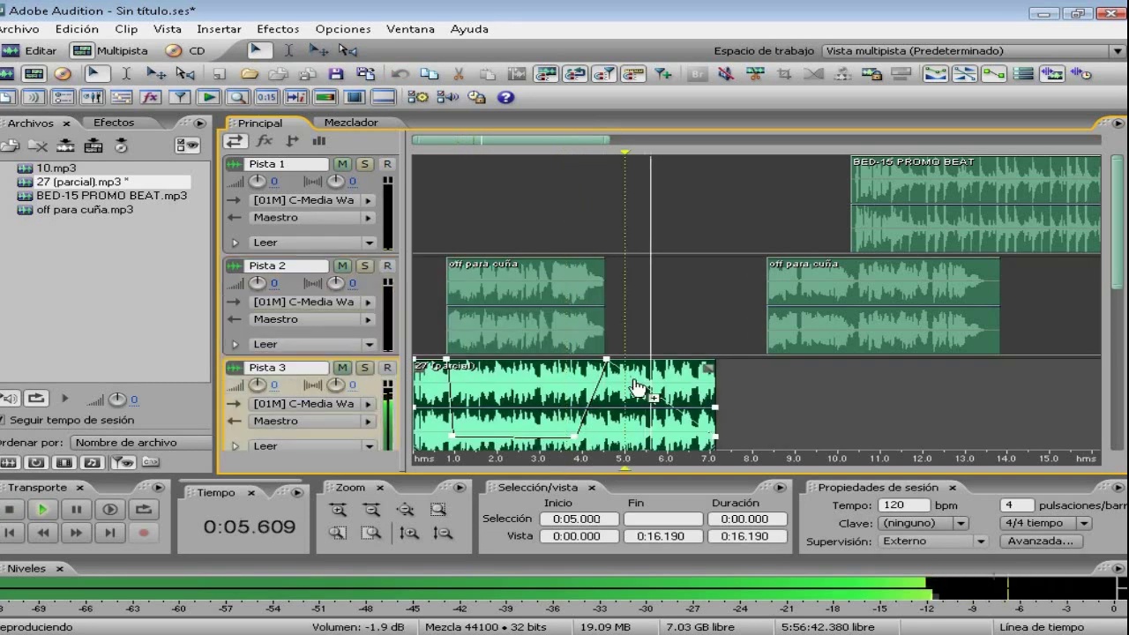
key(space)
Split the 27 (parcial) clip at 5.189 s and delete everything after the split.
scroll(686, 259, up, 3)
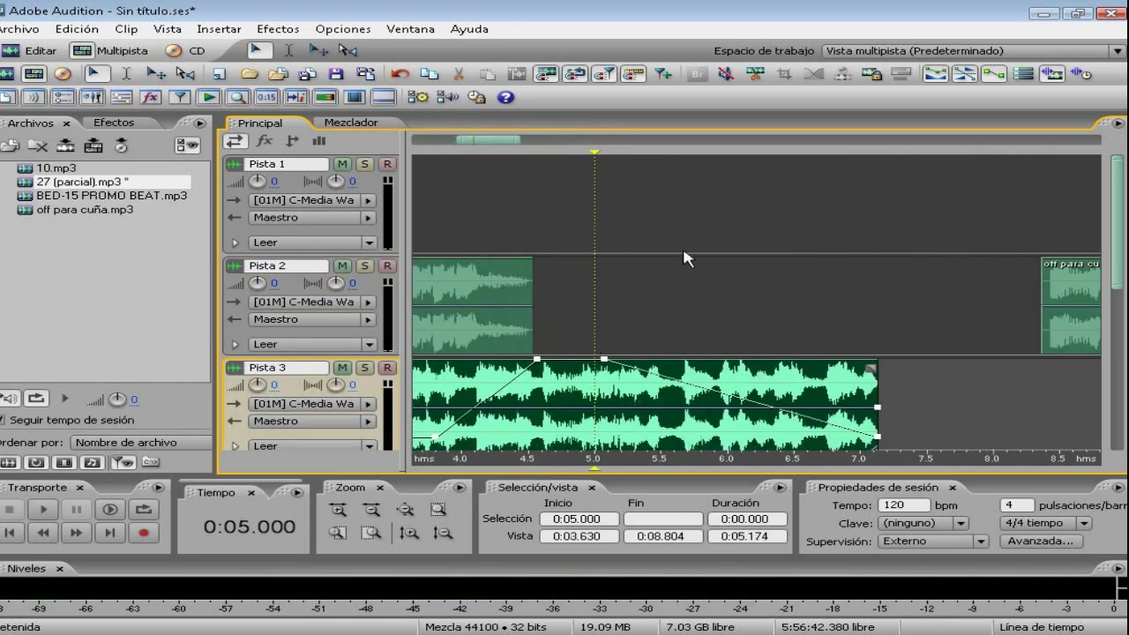
key(ctrl+k)
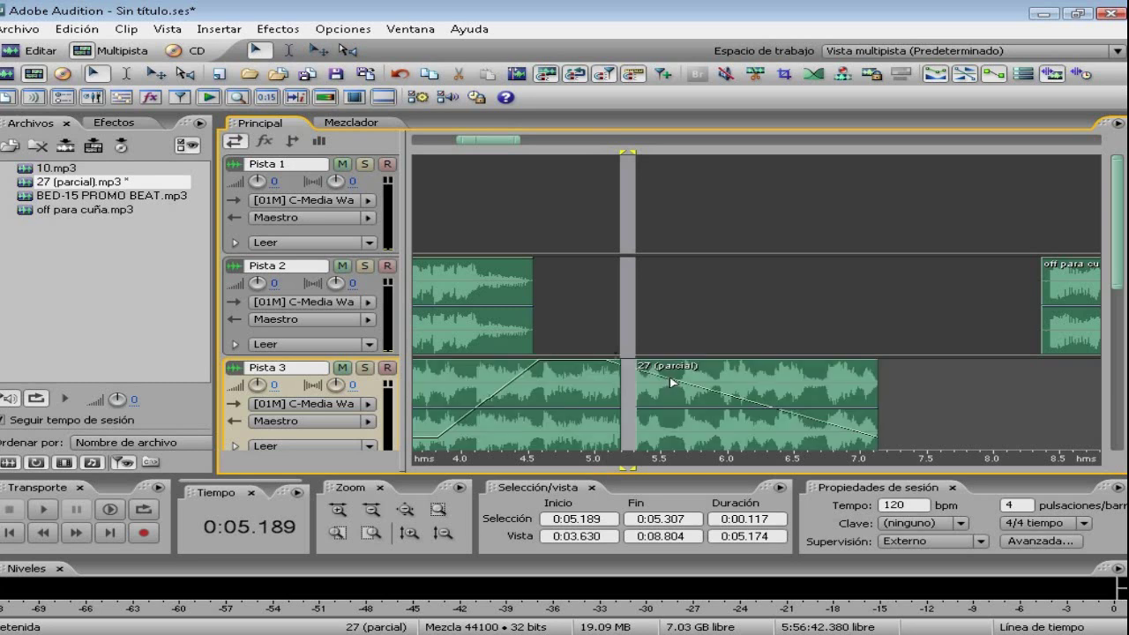
click(635, 388)
key(Delete)
click(736, 397)
Fade out the trimmed music clip on Pista 3 from about 4.9 s and play its ending from 4.085 s.
click(604, 397)
drag(614, 365, 565, 379)
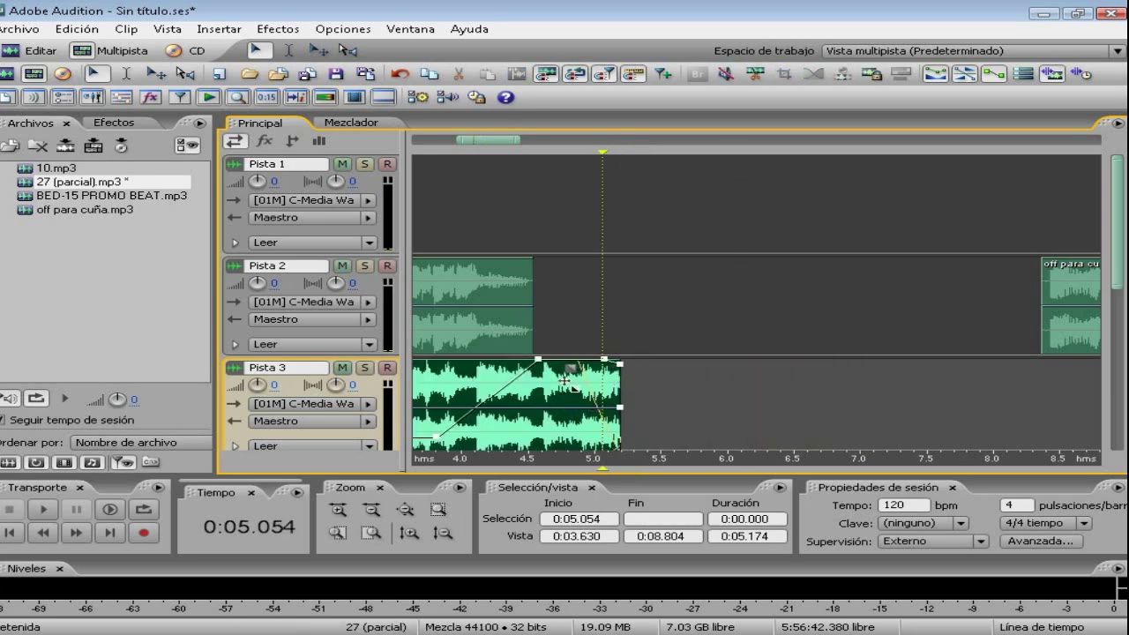
click(462, 231)
click(576, 369)
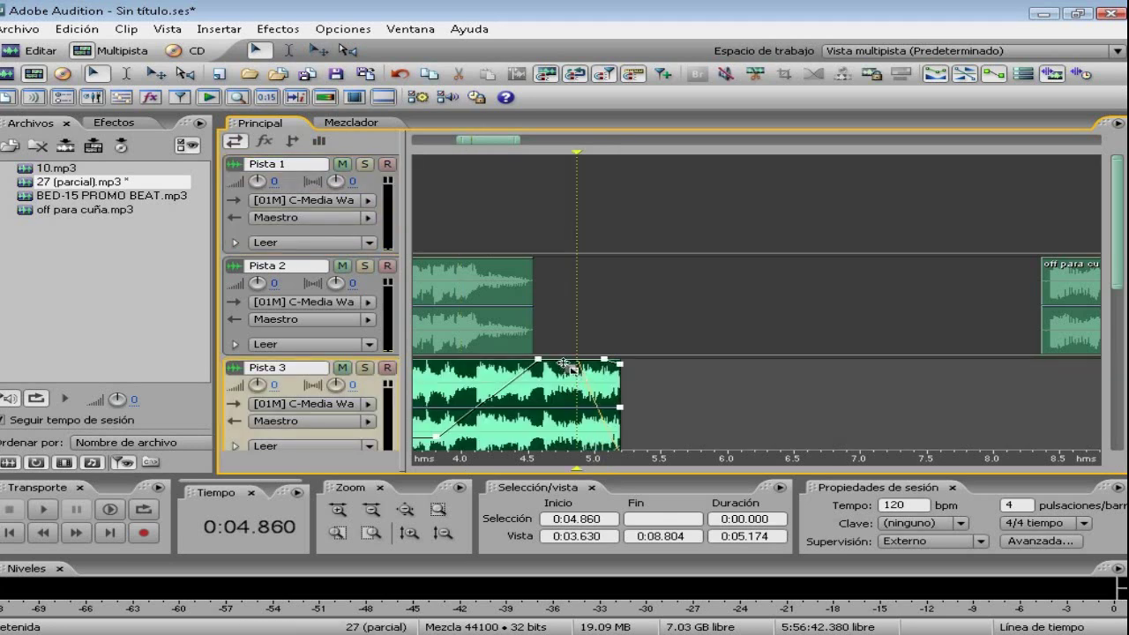
click(474, 186)
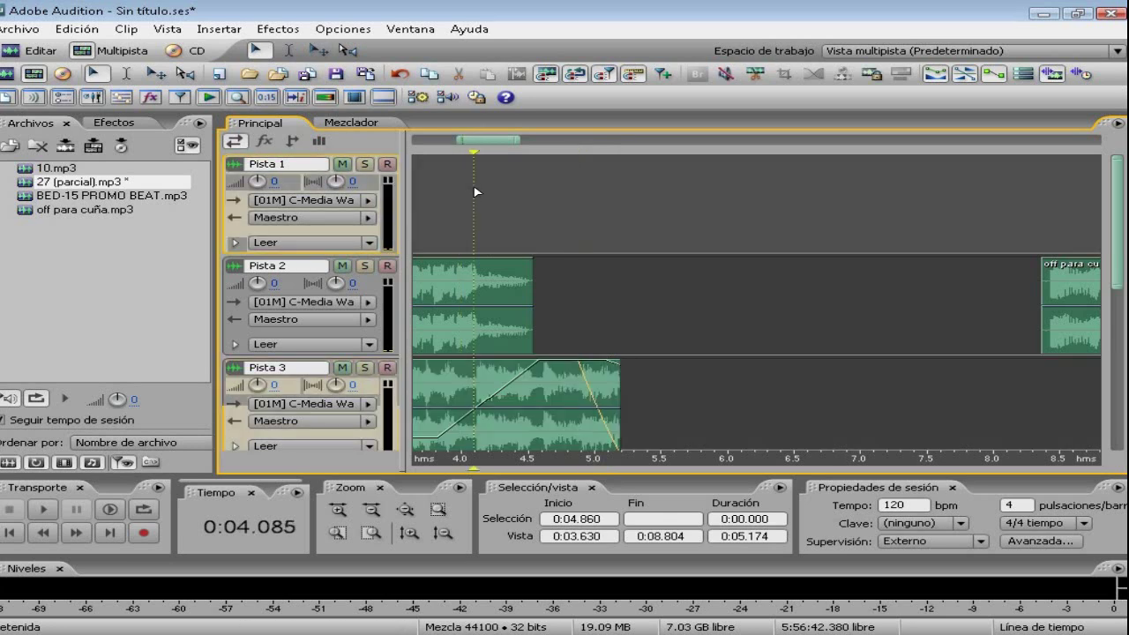
key(space)
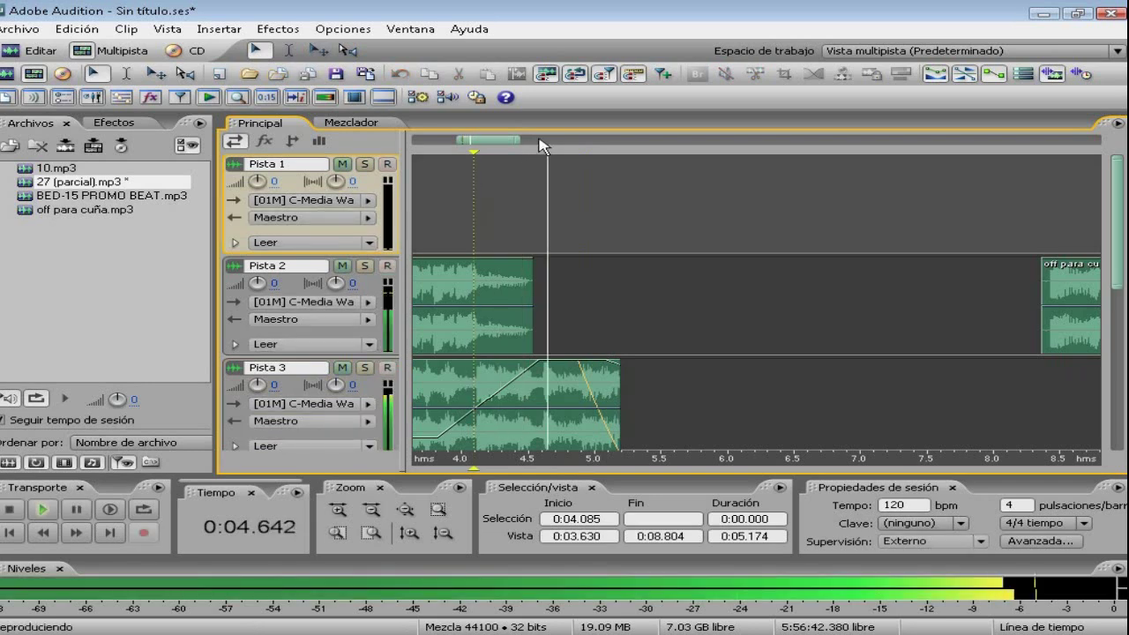
Move the BED-15 PROMO BEAT clip down to Pista 4, starting at 4.798 s, and park the remaining voice clip on Pista 1.
scroll(541, 144, down, 3)
key(space)
drag(882, 240, 637, 245)
drag(761, 305, 765, 386)
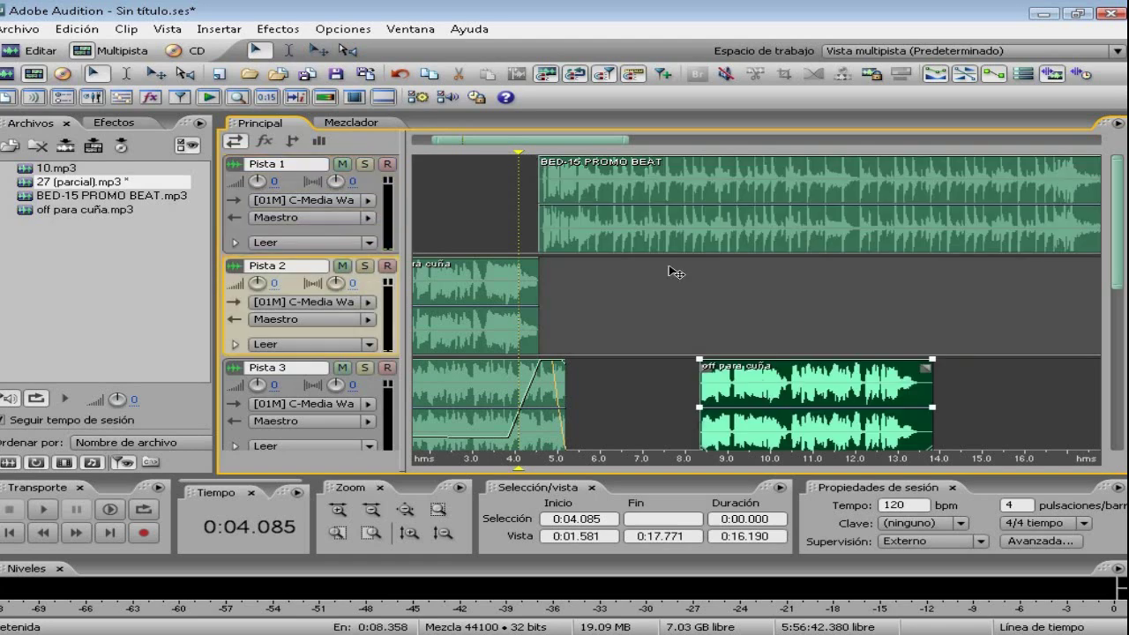
drag(684, 240, 737, 307)
drag(760, 411, 691, 207)
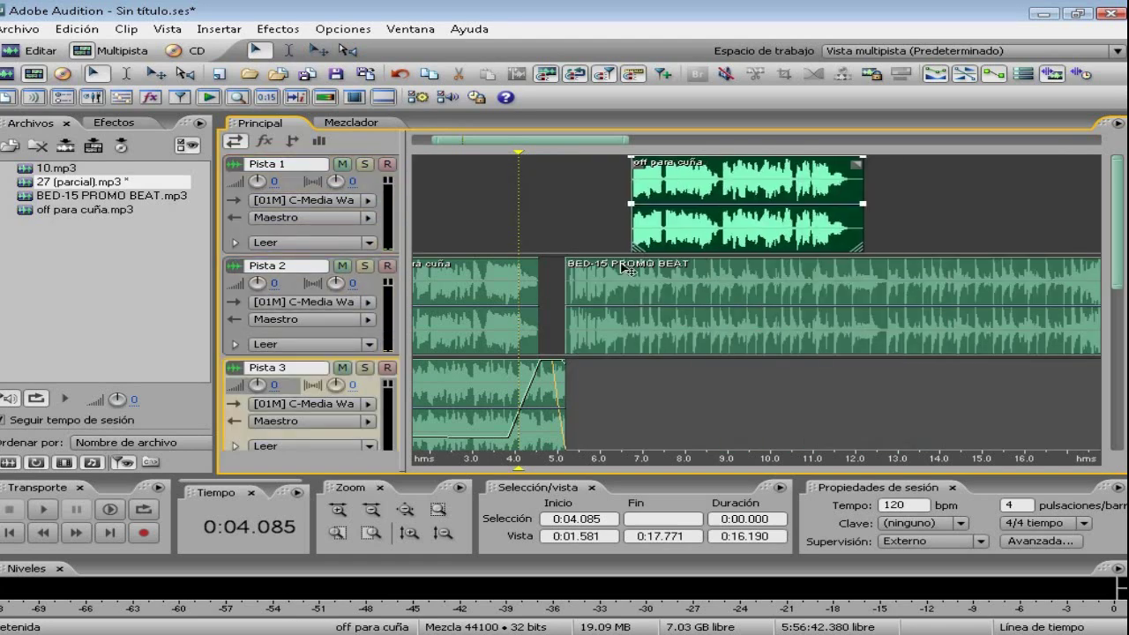
drag(639, 273, 745, 374)
scroll(725, 363, down, 2)
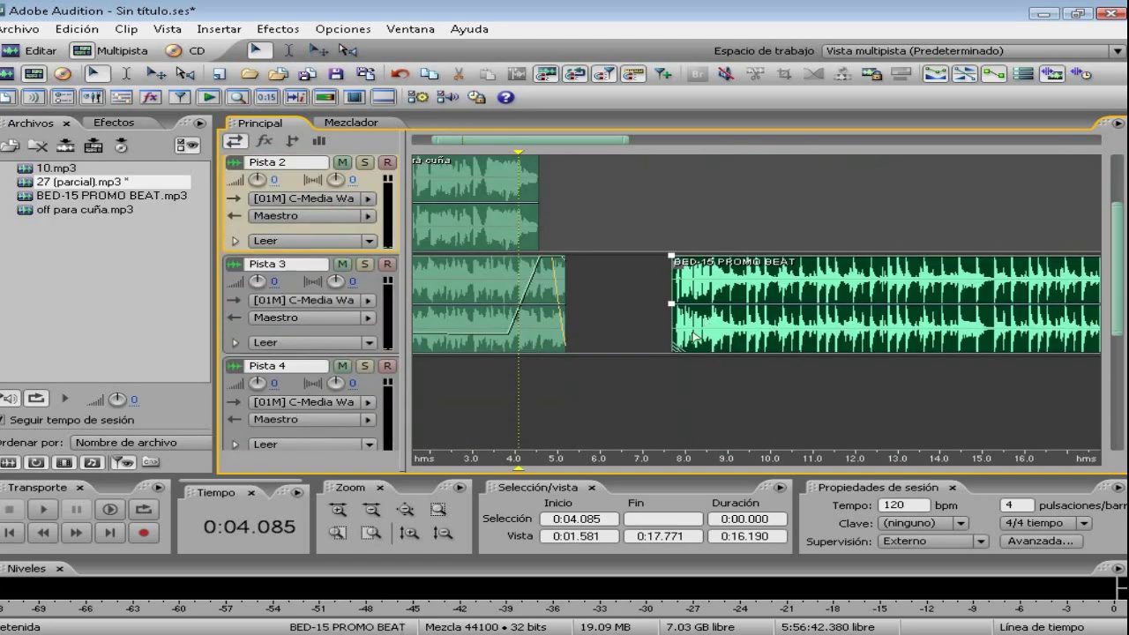
drag(694, 336, 589, 391)
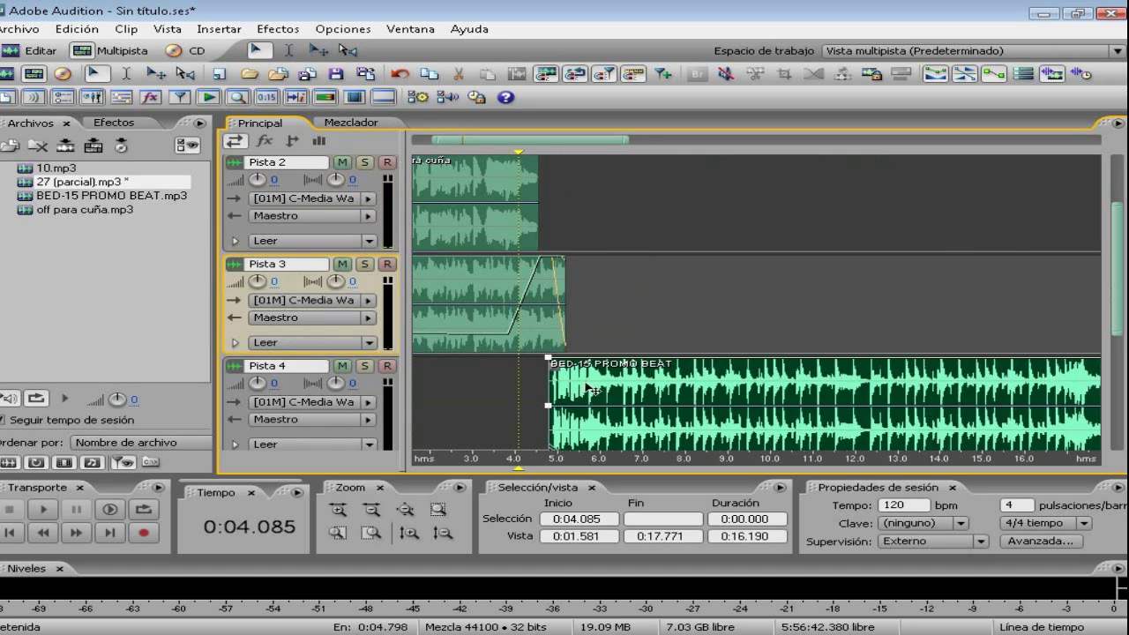
Play the music transition and move the remaining off para cuña voice clip to Pista 3, starting at about 6 s.
scroll(691, 310, up, 2)
key(space)
key(space)
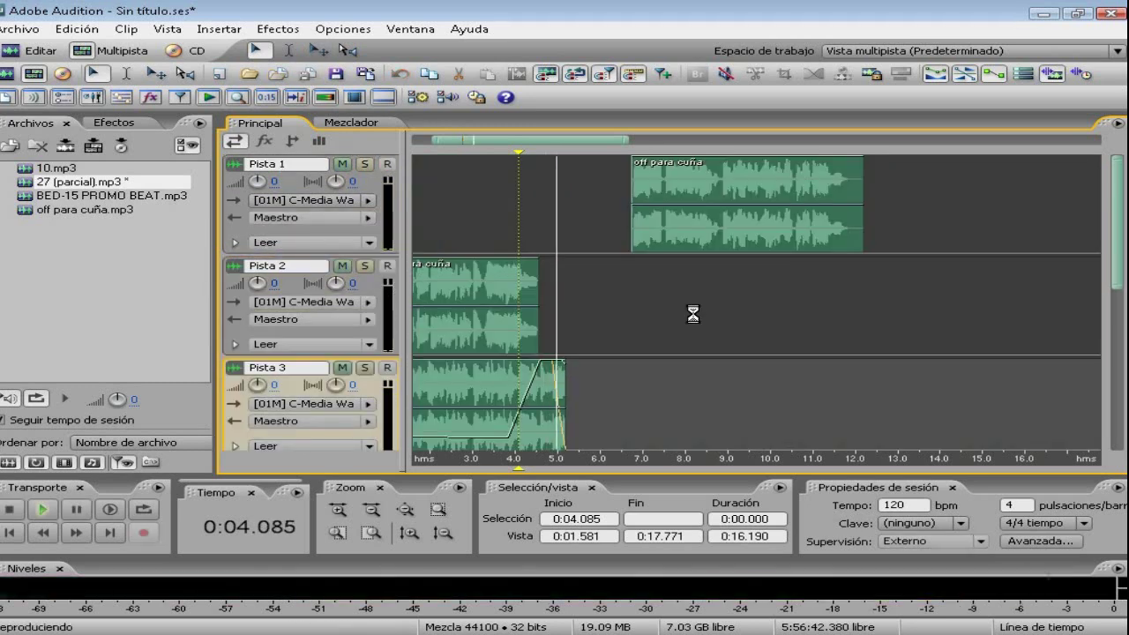
drag(673, 231, 790, 331)
scroll(724, 355, down, 2)
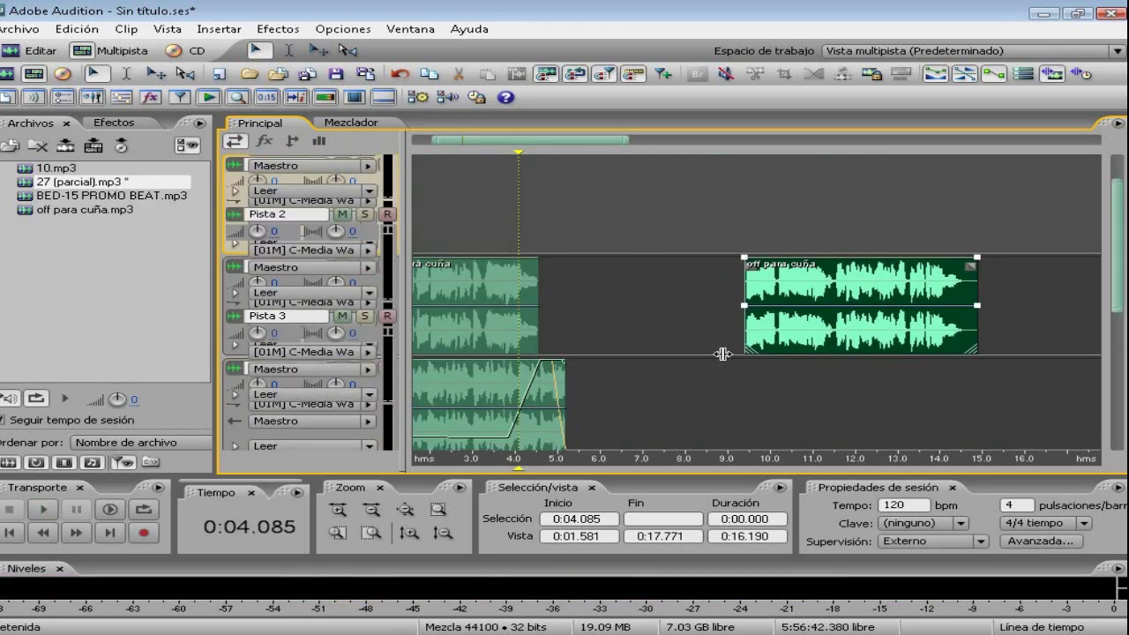
key(space)
scroll(570, 144, up, 5)
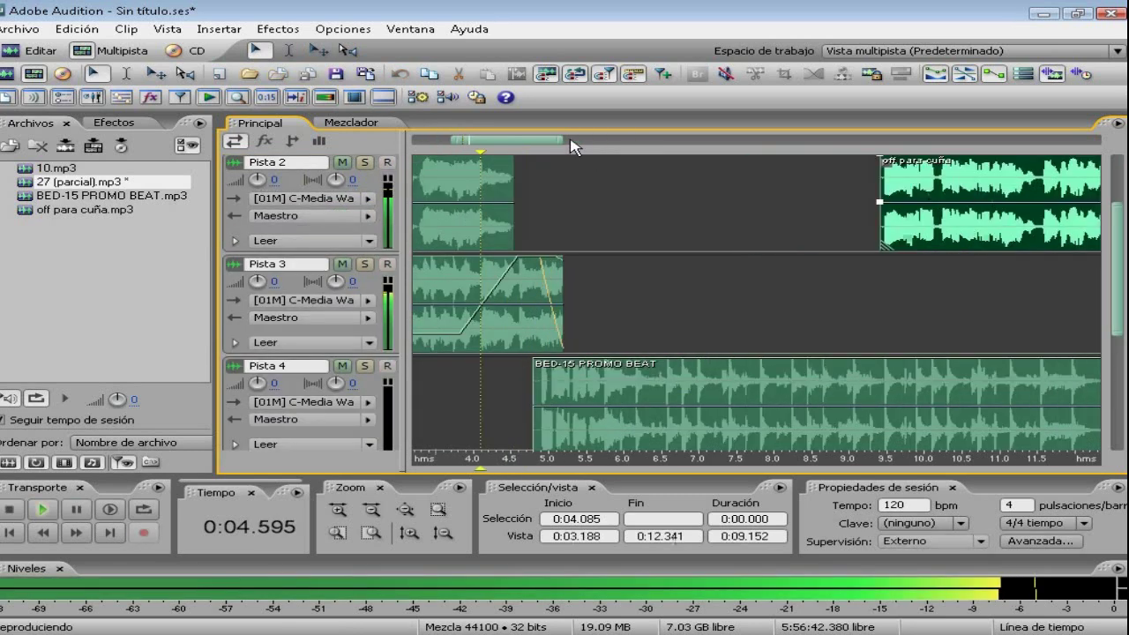
scroll(517, 150, down, 5)
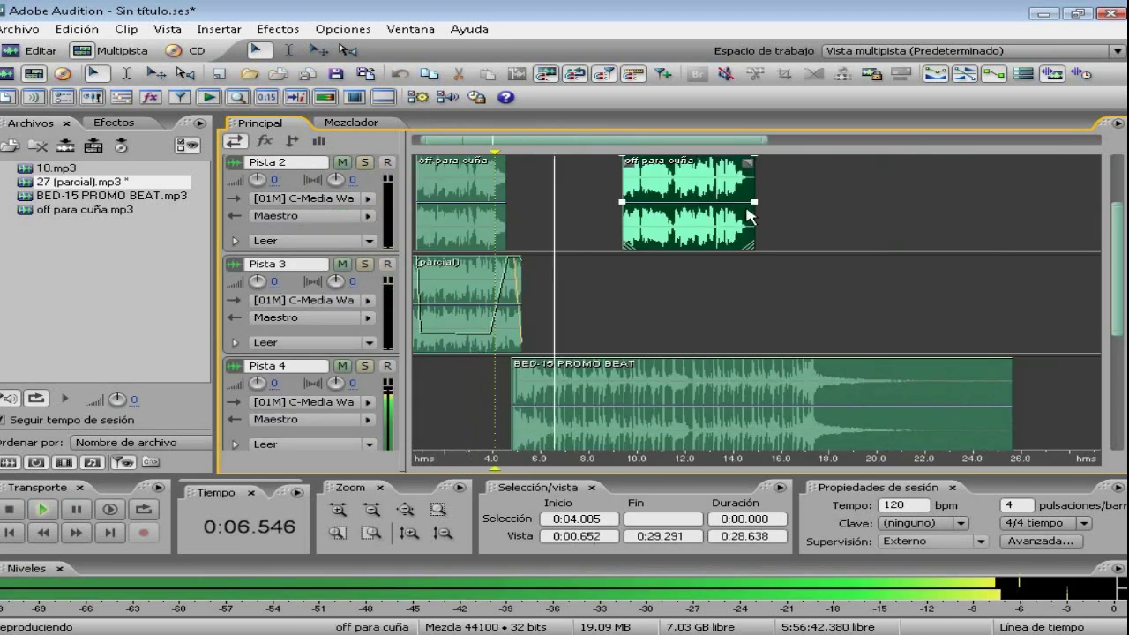
key(space)
drag(673, 232, 589, 333)
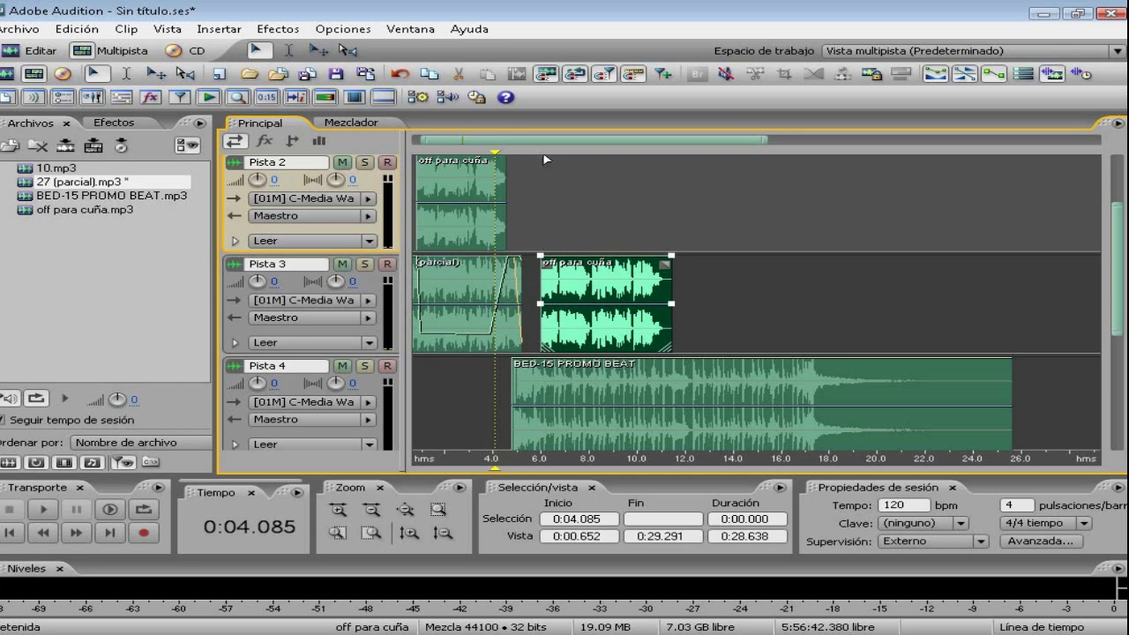
Shift the second voice clip on Pista 3 to start at 5.686 s and play the transition from 5.189 s.
key(space)
scroll(538, 141, up, 4)
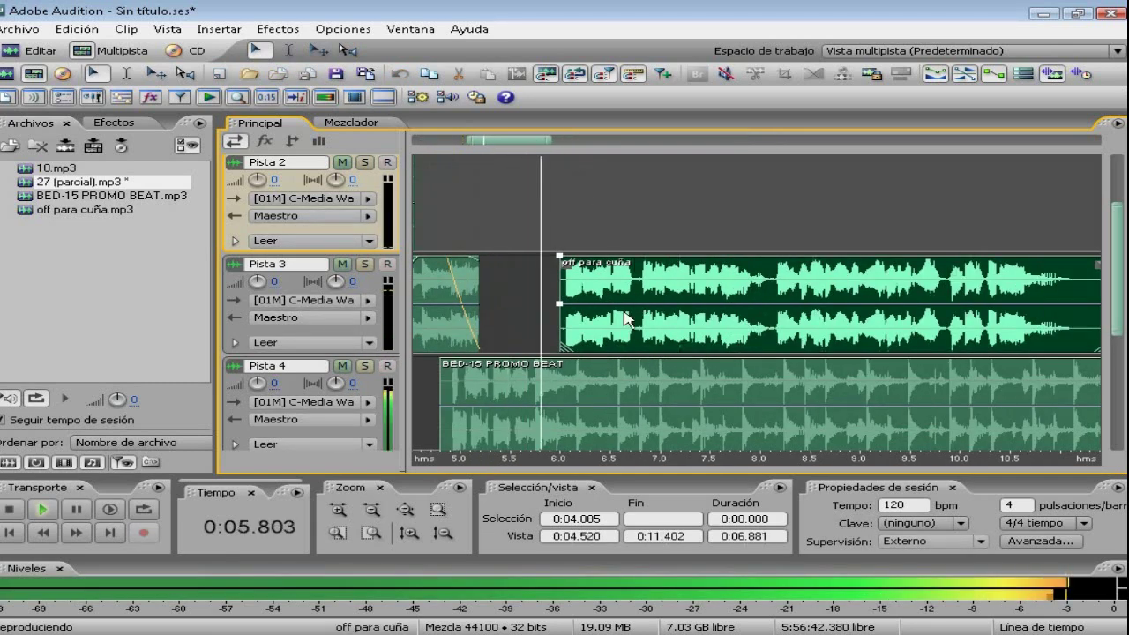
key(space)
drag(571, 341, 565, 341)
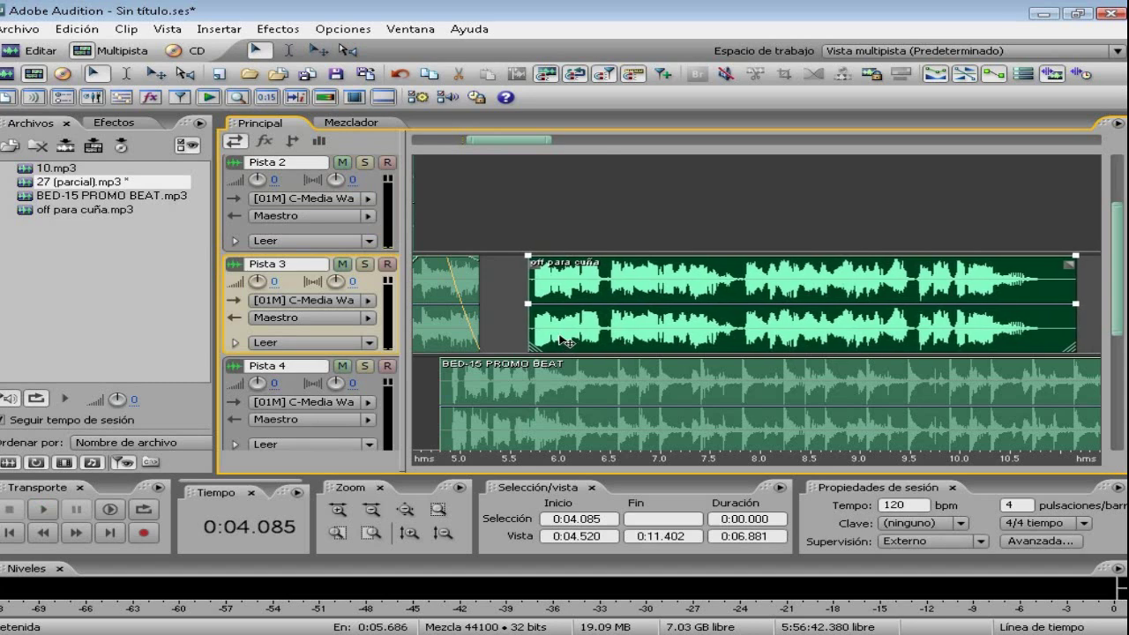
click(478, 225)
key(space)
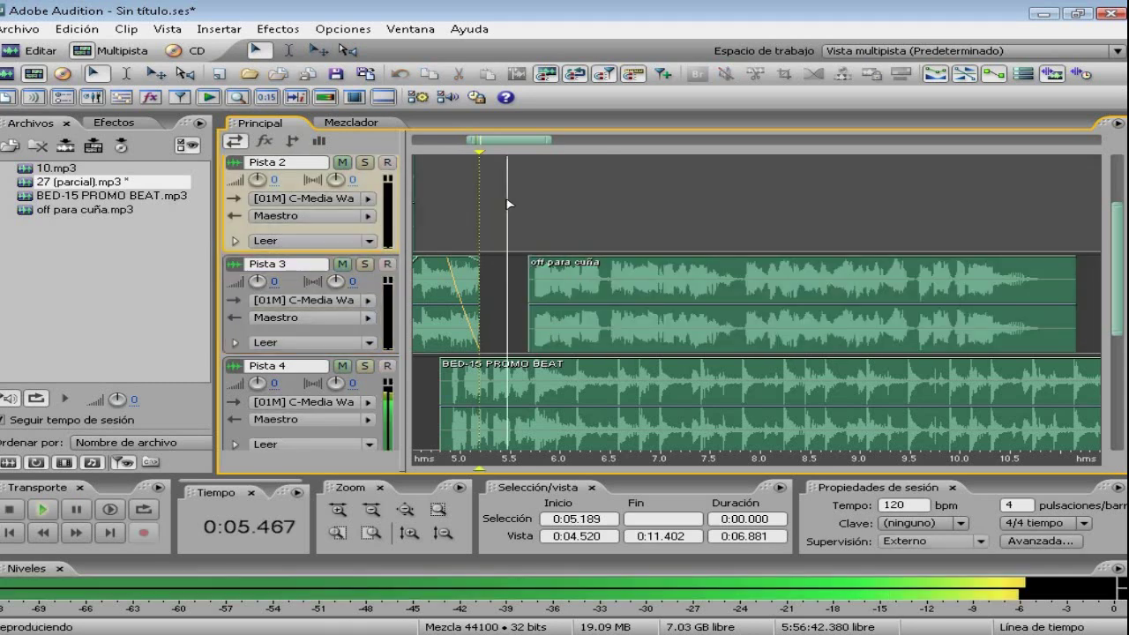
double_click(535, 139)
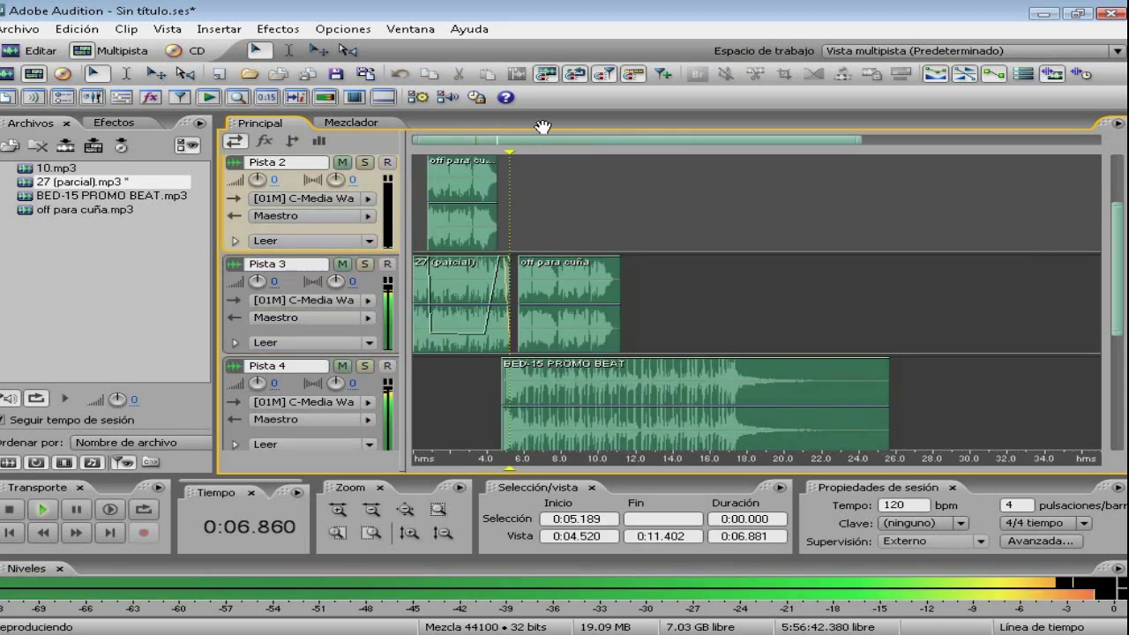
scroll(529, 140, up, 5)
key(space)
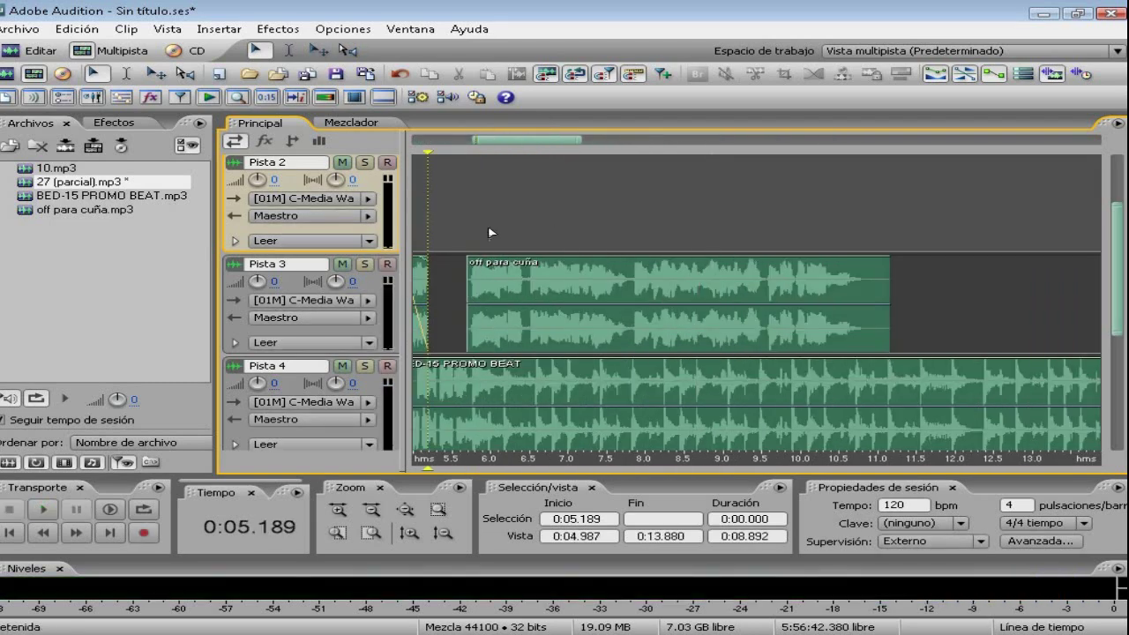
Insert 10.mp3 on Pista 2 at about 8.2 s and play the voice with its music from 6.175 s.
click(39, 170)
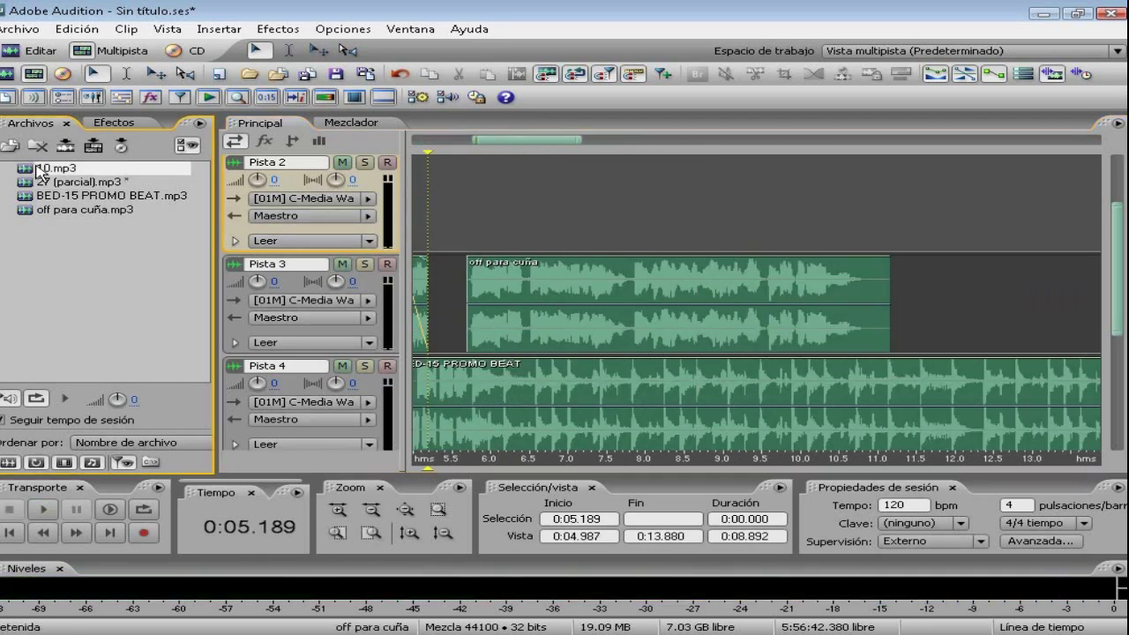
drag(228, 200, 661, 212)
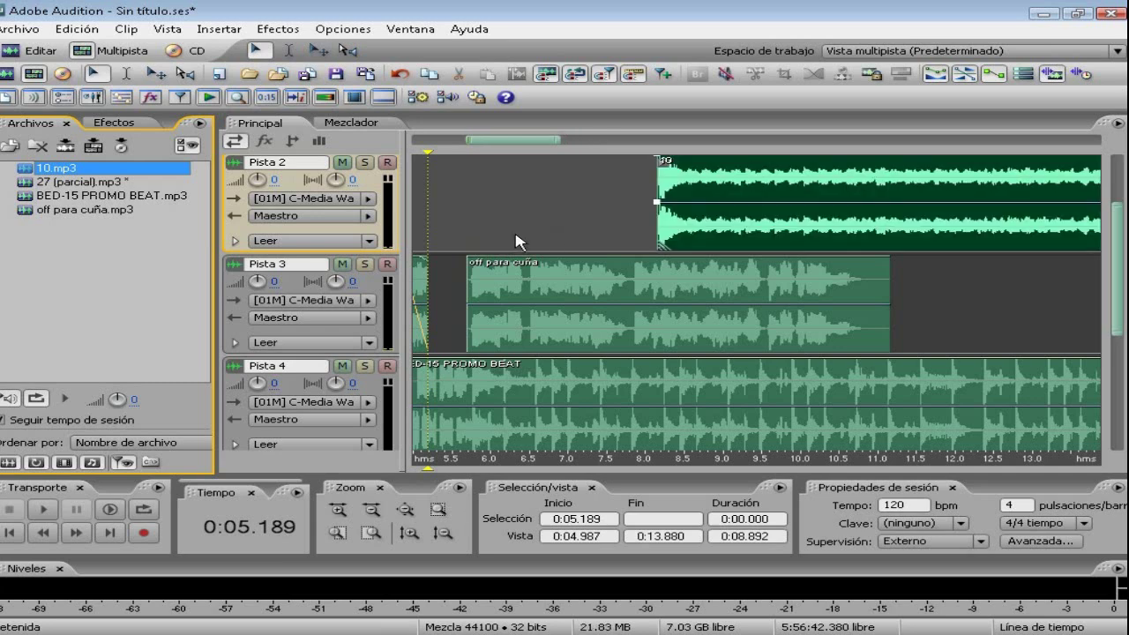
click(506, 283)
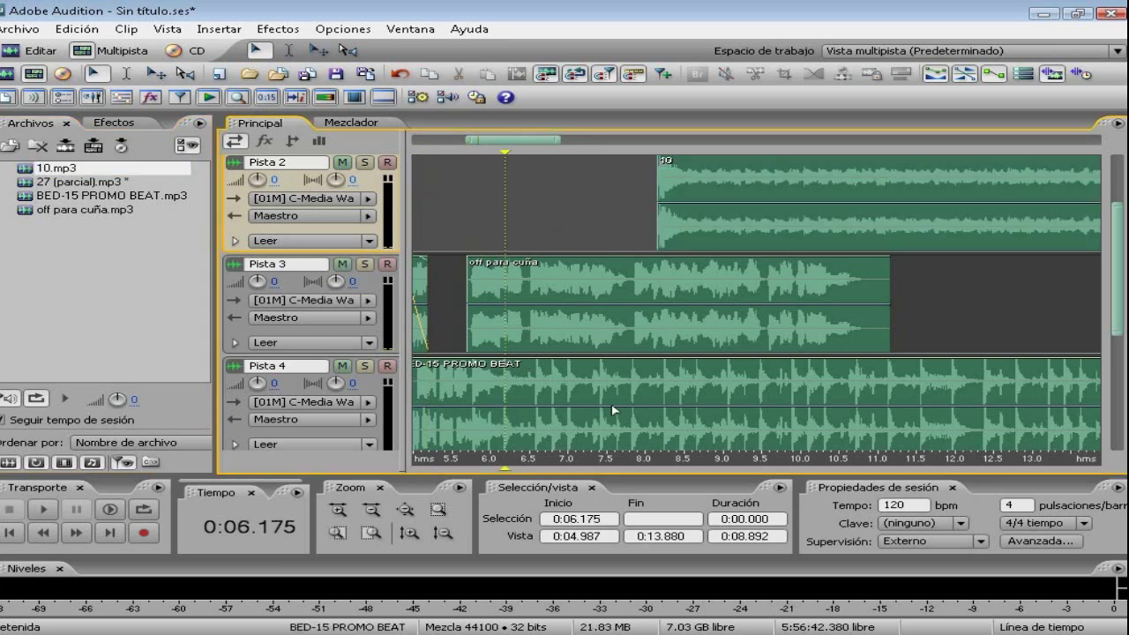
key(space)
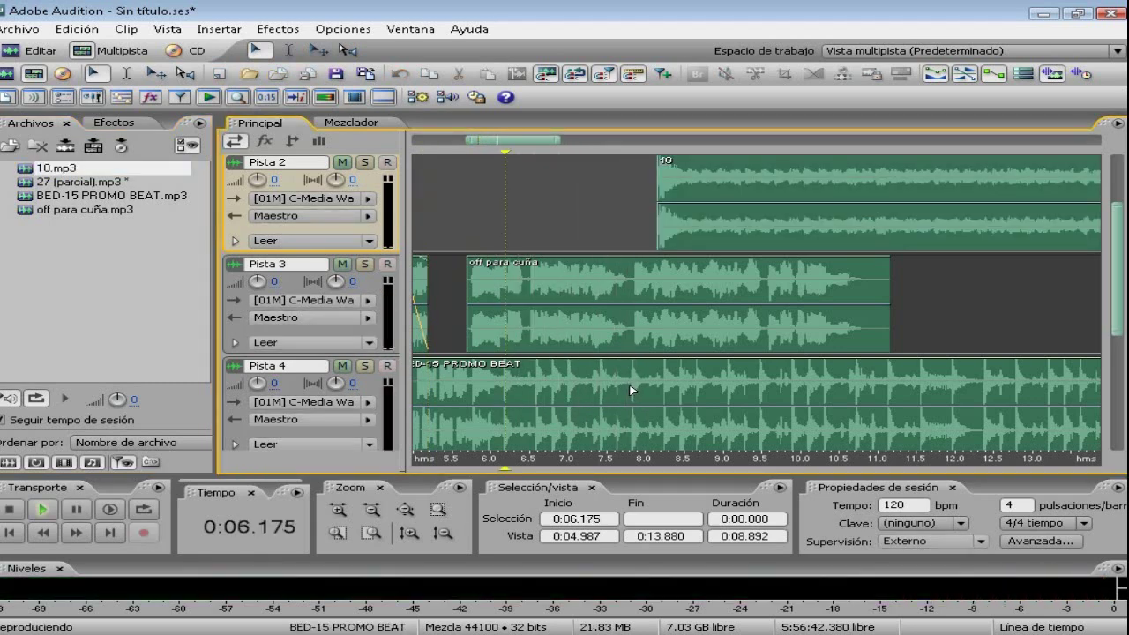
Split the BED-15 PROMO BEAT clip on Pista 4 at 7.797 s and delete everything after the split.
click(632, 391)
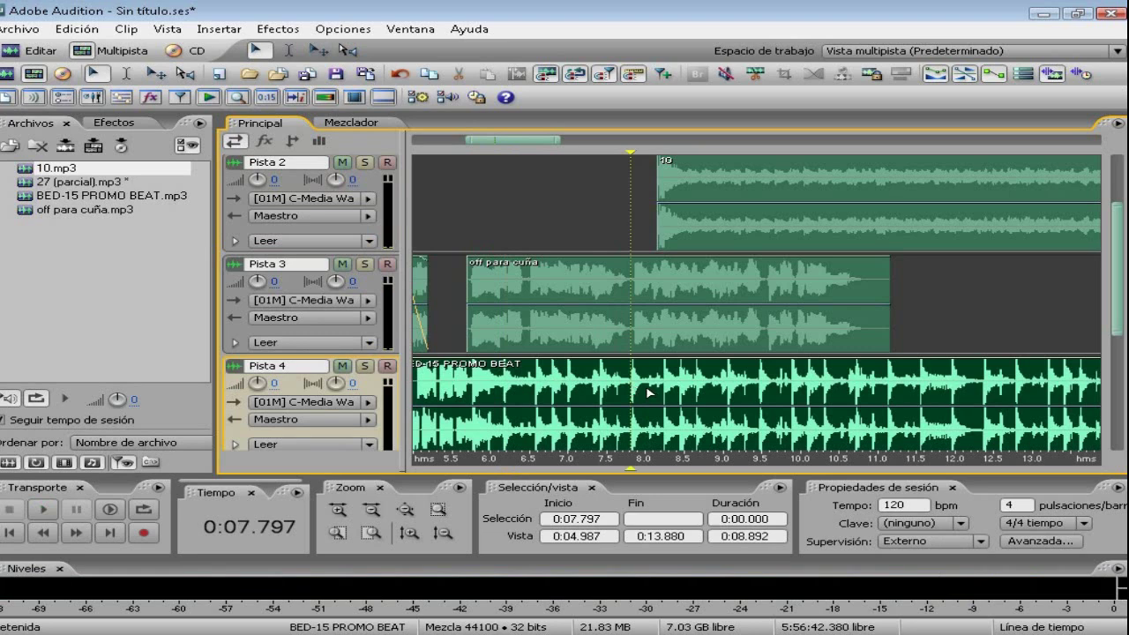
key(ctrl+k)
click(657, 388)
key(Delete)
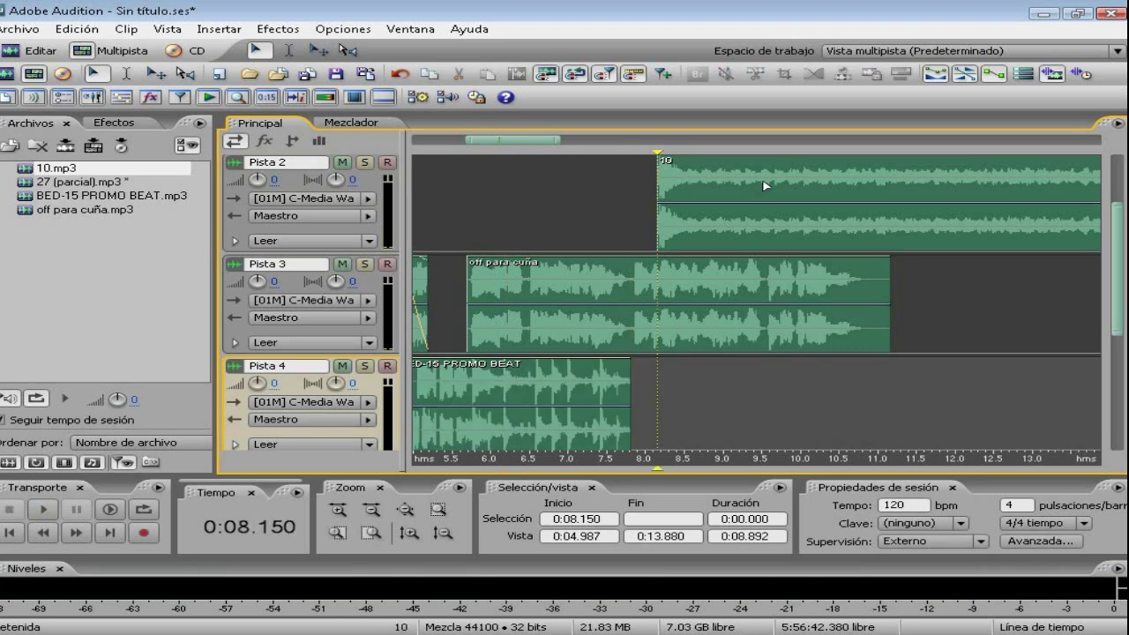
Align the start of clip 10 with the trimmed music's end at 7.797 s and split the voice clip on Pista 3 there.
drag(760, 184, 733, 183)
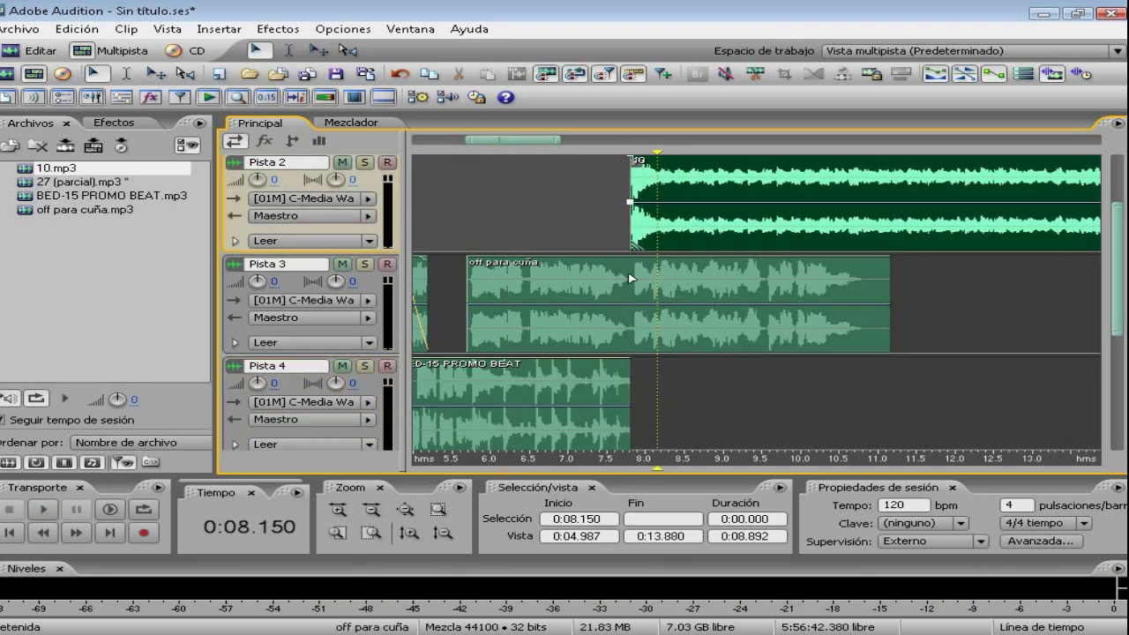
click(630, 279)
key(ctrl+k)
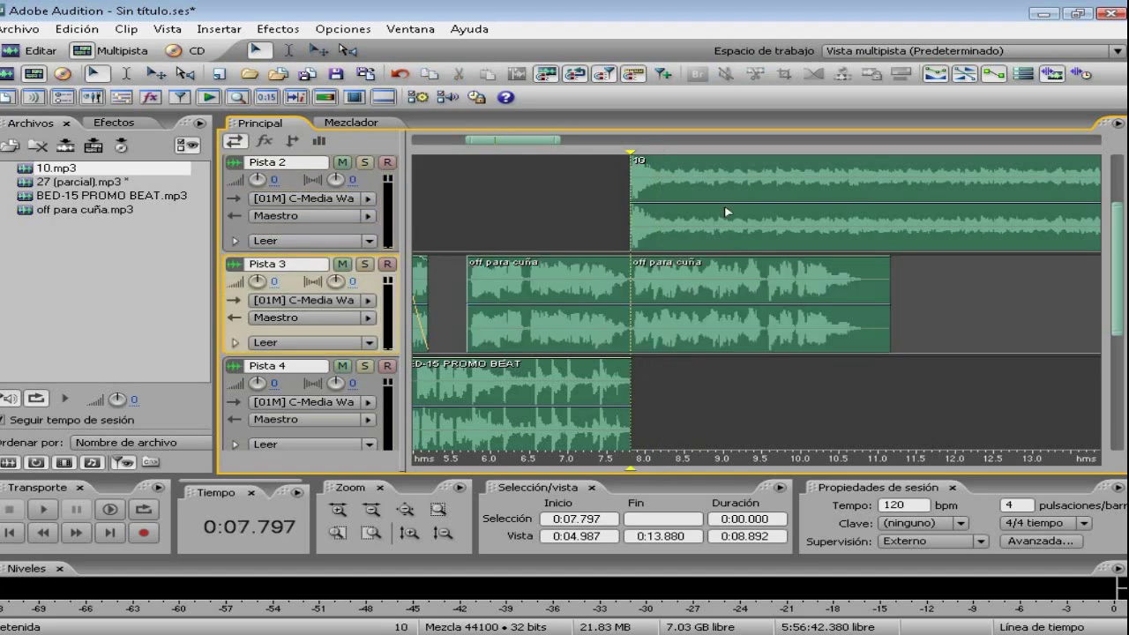
Move clip 10 to Pista 5, starting at about 7.7 s, with the last voice segment on Pista 2, and play from 7.232 s.
drag(726, 212, 876, 386)
drag(766, 269, 741, 168)
scroll(696, 352, down, 2)
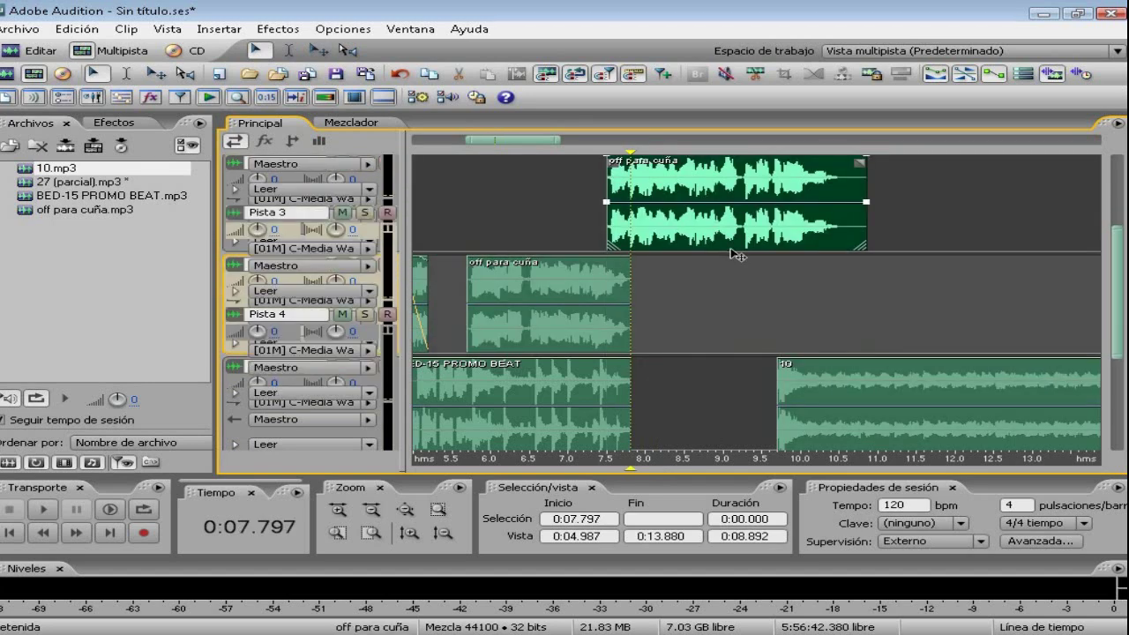
drag(795, 272, 653, 375)
click(587, 381)
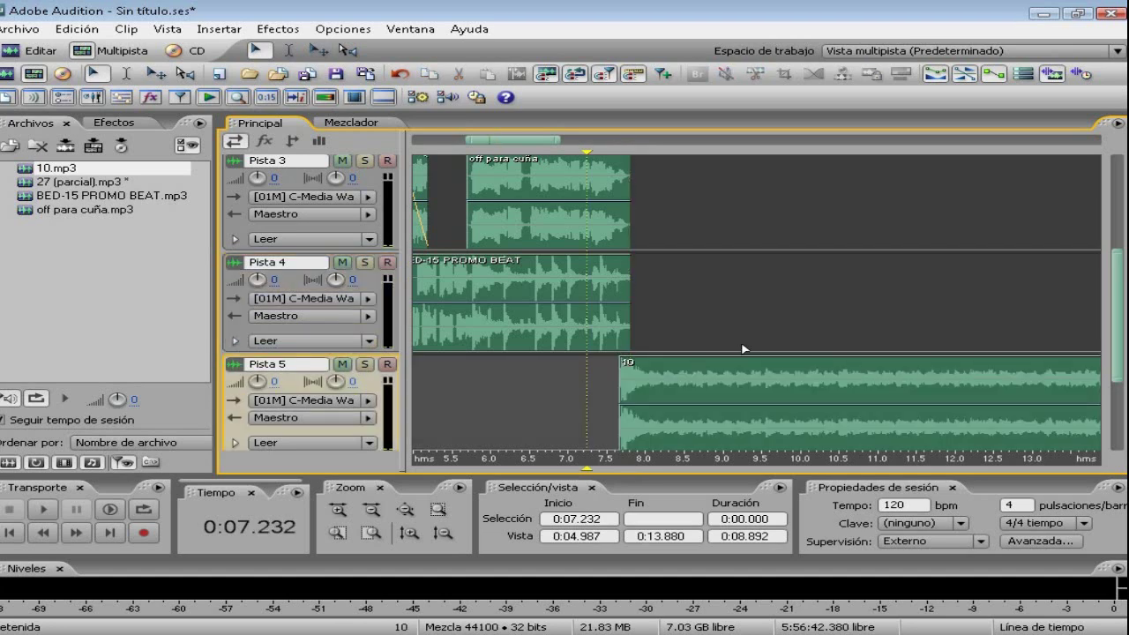
key(space)
scroll(742, 349, up, 2)
key(space)
Move the last voice segment to Pista 4, starting at about 8.2 s, and play it over clip 10 from 7.232 s.
drag(647, 262, 765, 379)
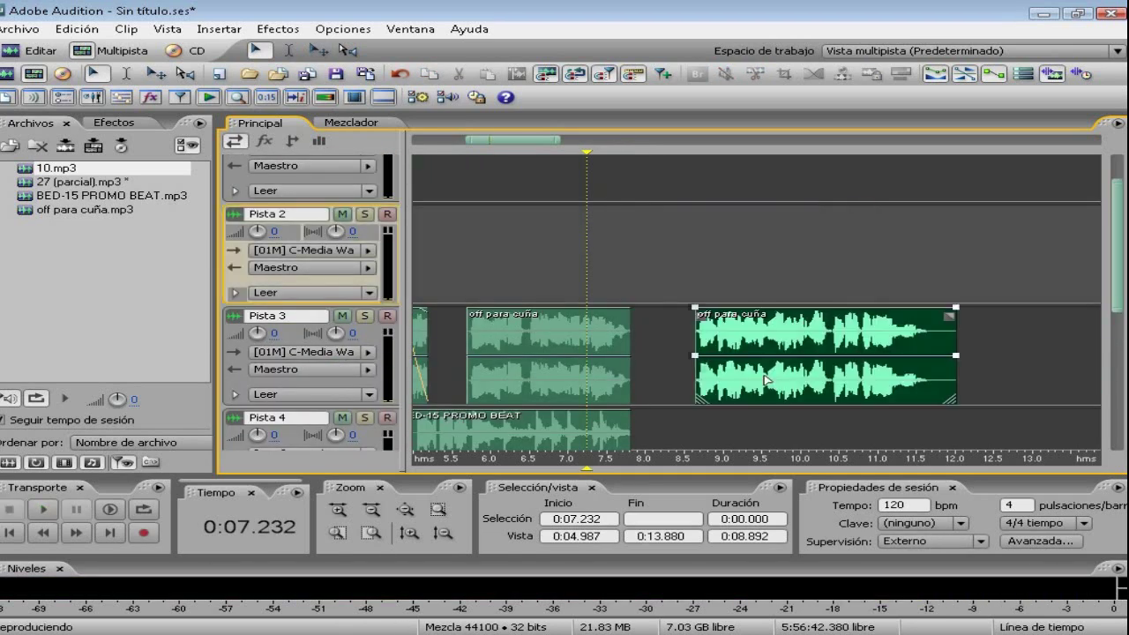
key(space)
scroll(754, 362, down, 2)
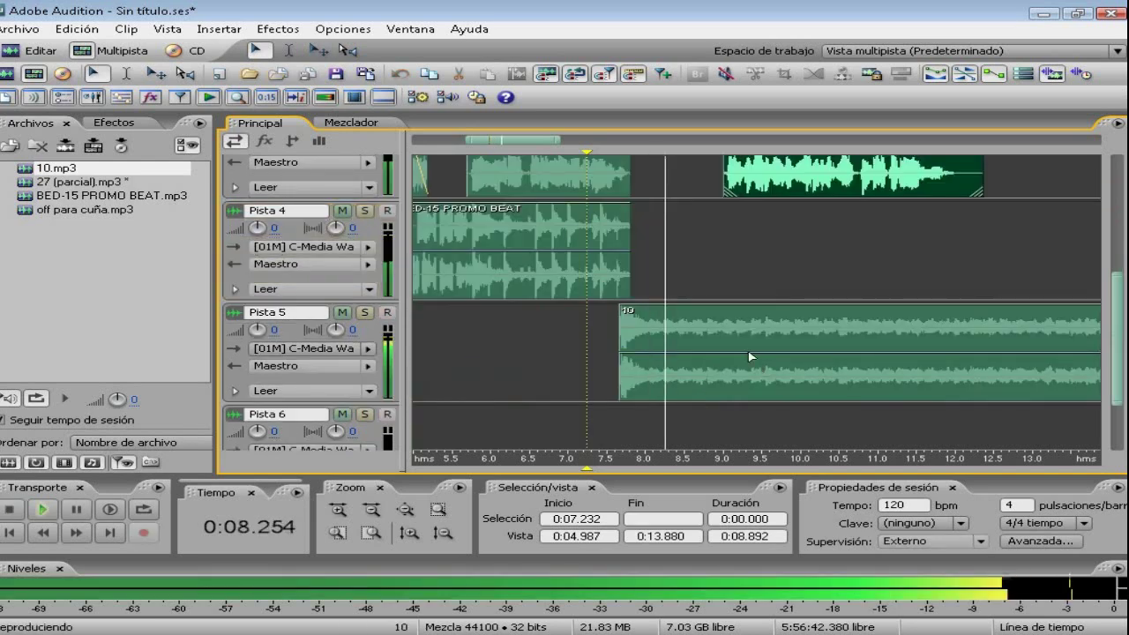
key(space)
drag(740, 191, 686, 261)
key(space)
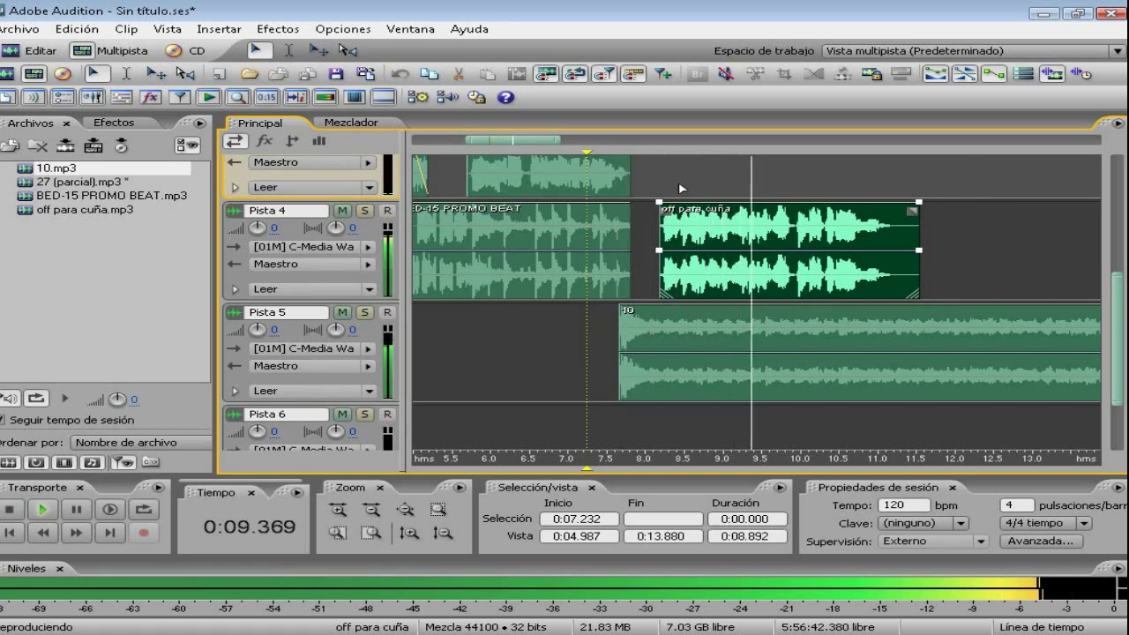
key(backslash)
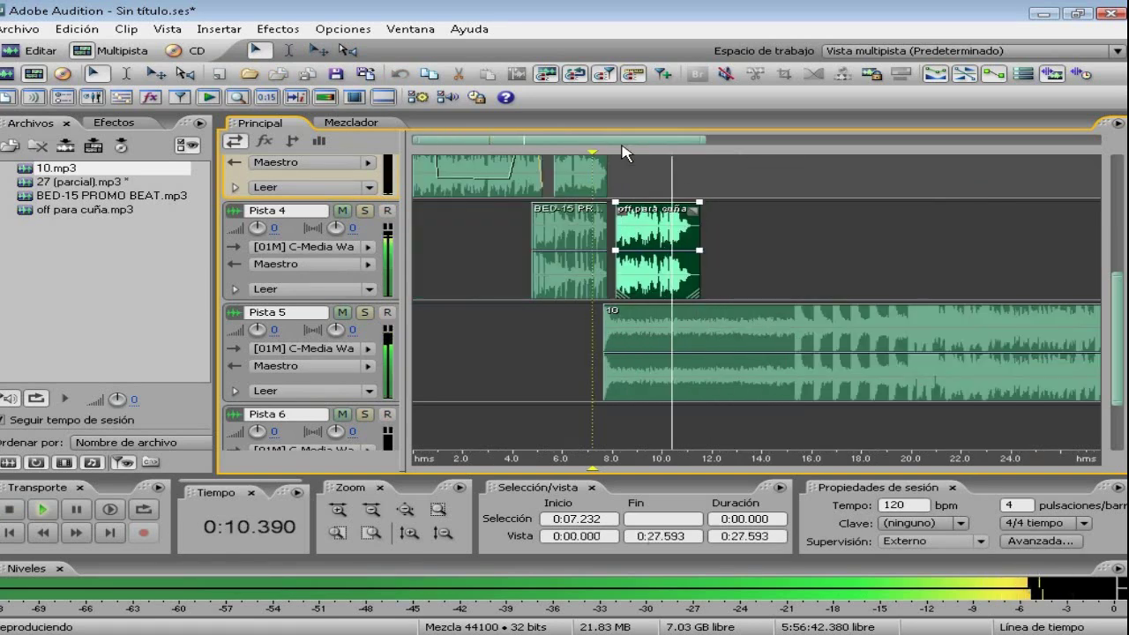
Listen to clip 10 on Pista 5 from 15.369 s and from 20 s.
key(space)
click(796, 324)
key(space)
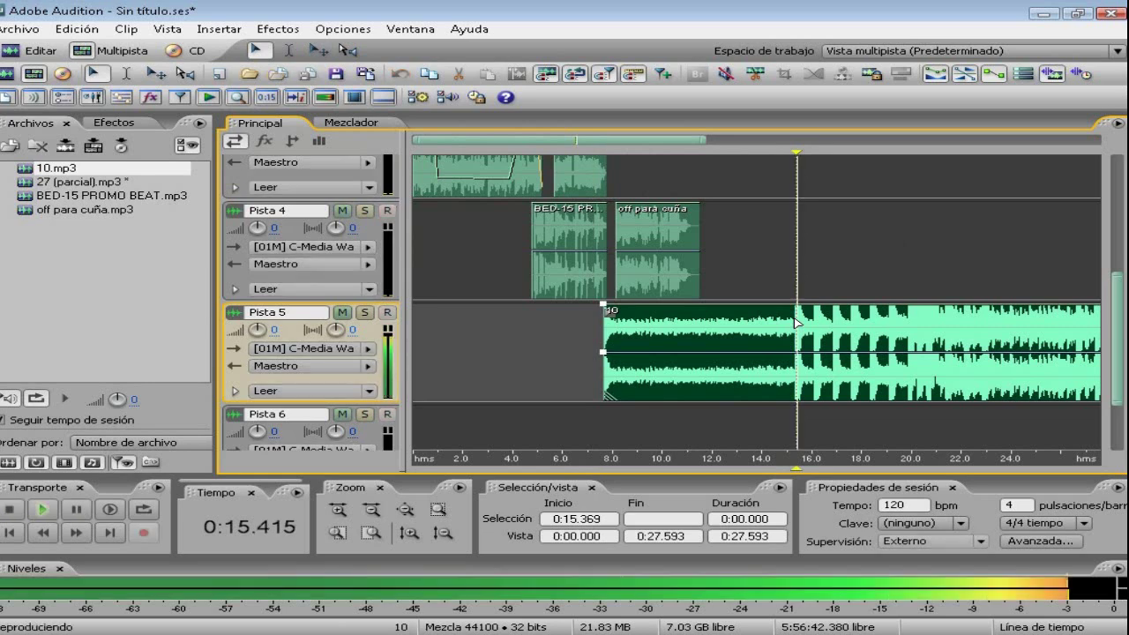
click(910, 319)
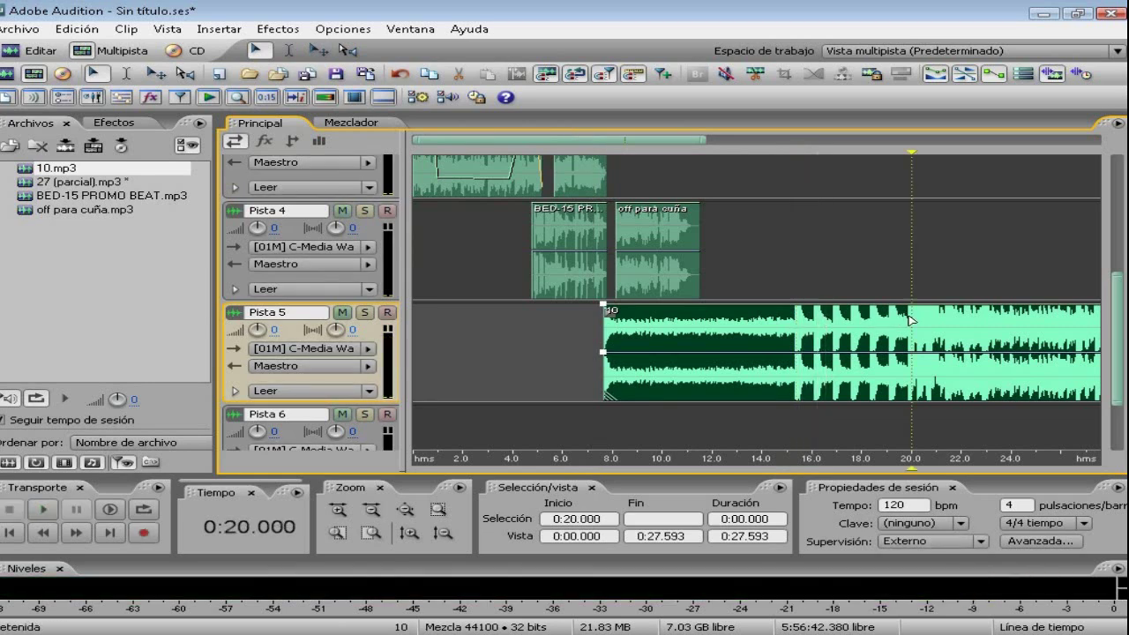
key(space)
key(space)
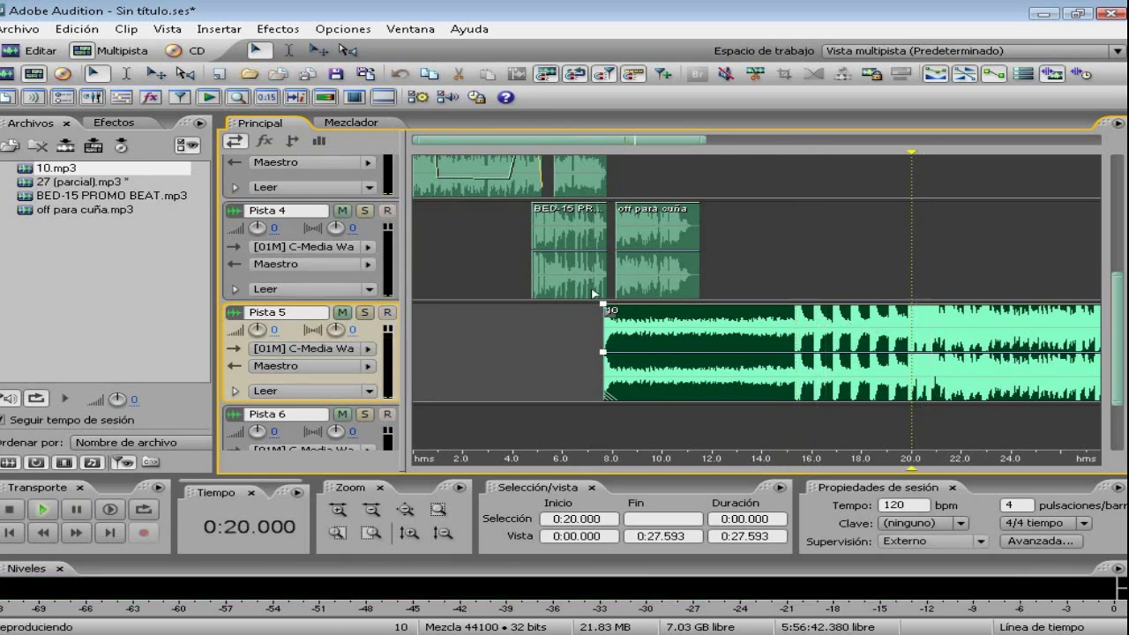
Play the mix from 7.055 s to check how the last voice segment enters over clip 10.
click(589, 319)
key(space)
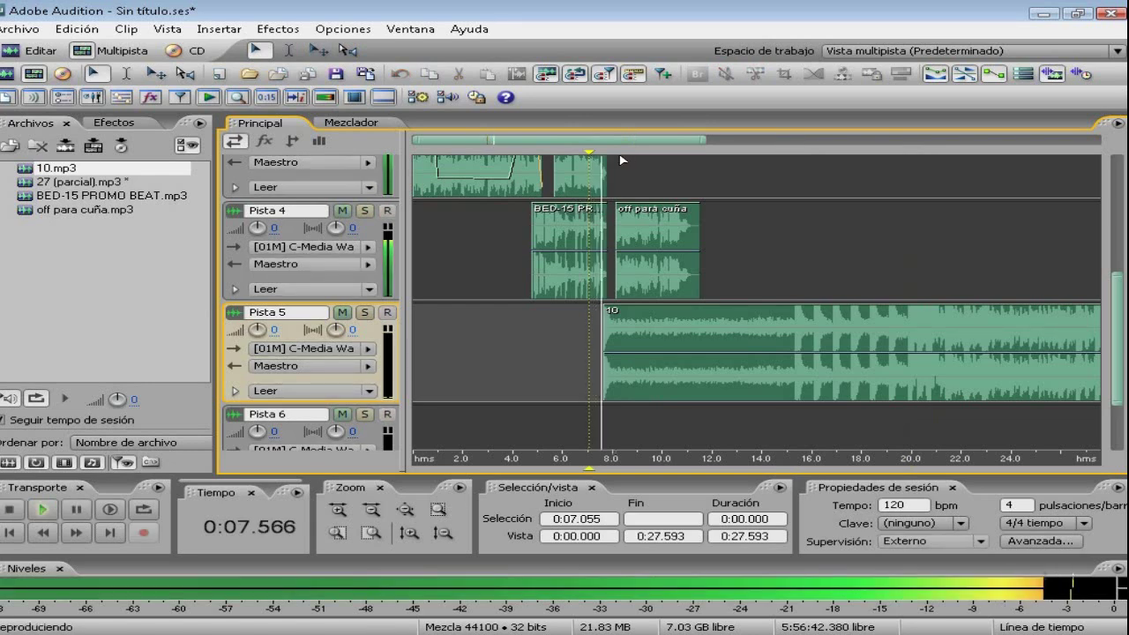
scroll(622, 159, up, 1)
scroll(794, 203, up, 2)
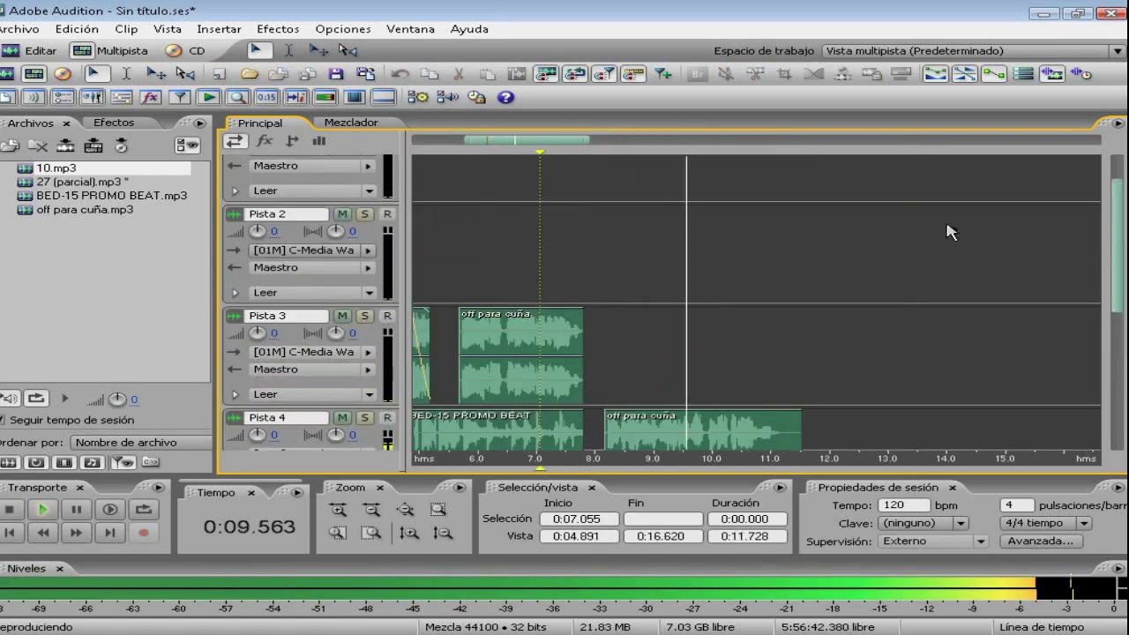
scroll(829, 316, down, 1)
key(space)
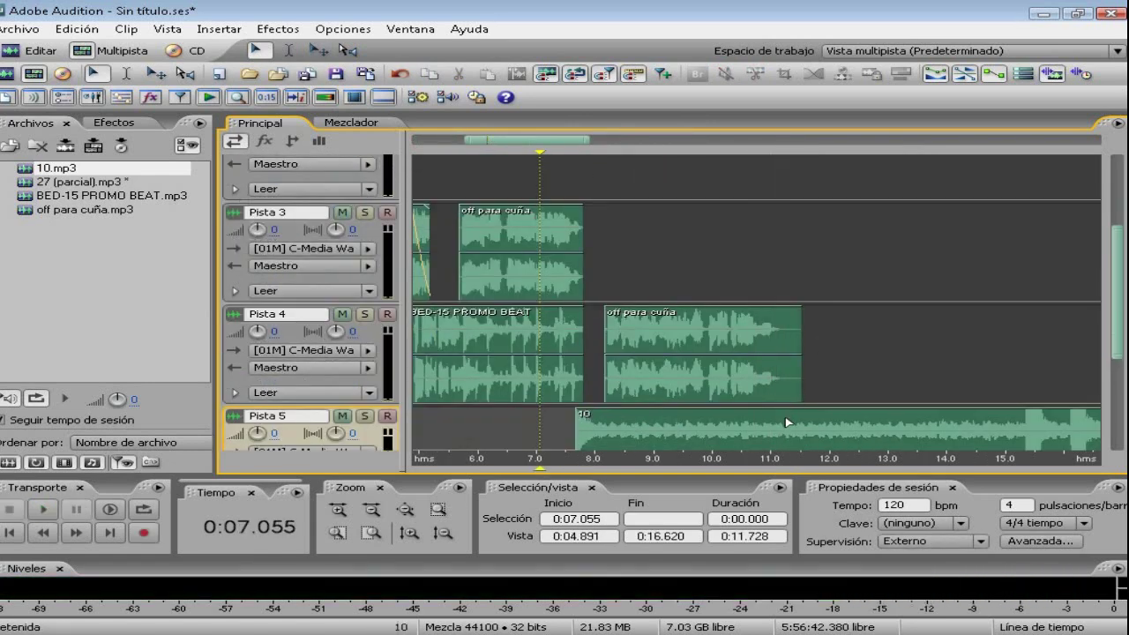
Cut the range from 11.536 s to 11.729 s out of clip 10 on Pista 5, just after the last voice segment's end.
click(785, 421)
drag(801, 433, 814, 436)
key(Delete)
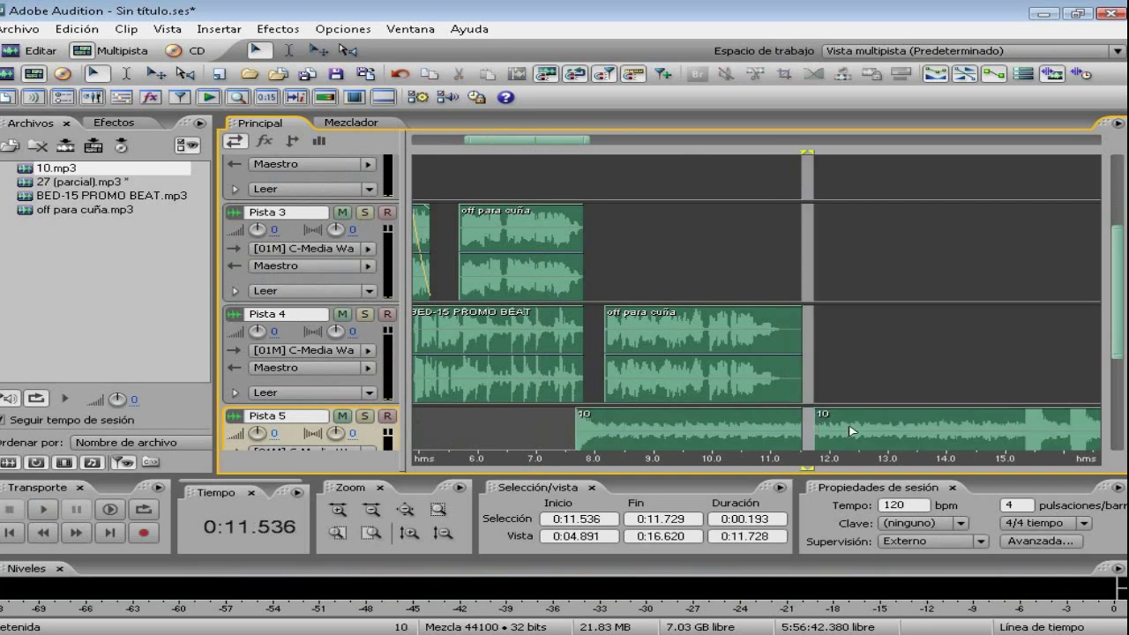
Delete the remaining part of clip 10 after 11.729 s on Pista 5.
click(851, 430)
key(Delete)
Open the last voice segment on Pista 4 in the waveform editor and play it from 7.613 s.
click(732, 371)
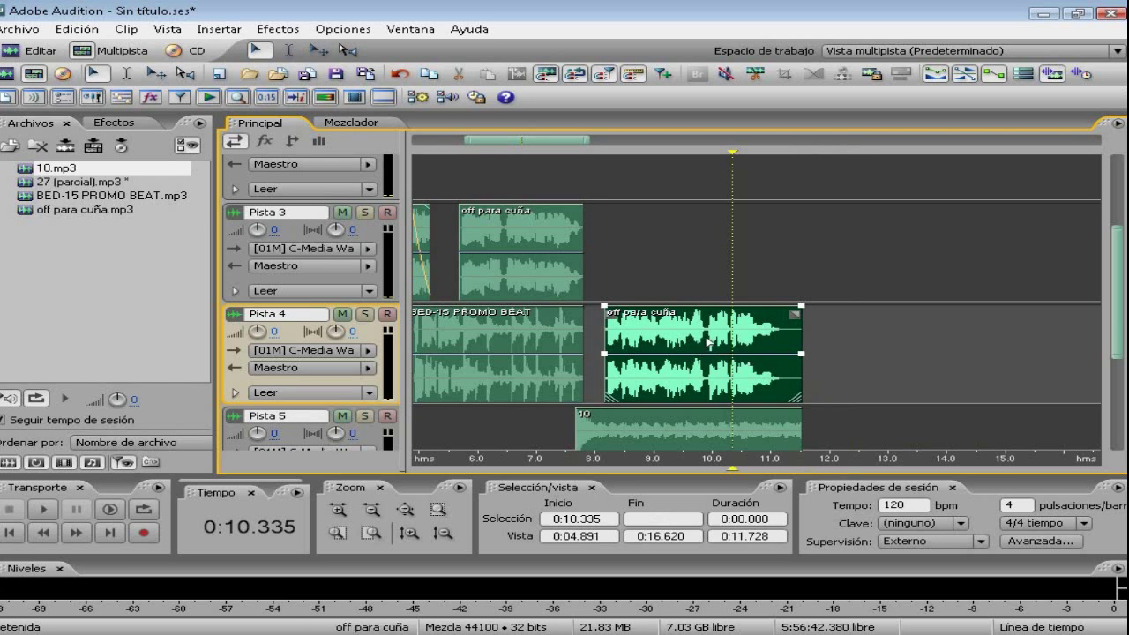
double_click(708, 338)
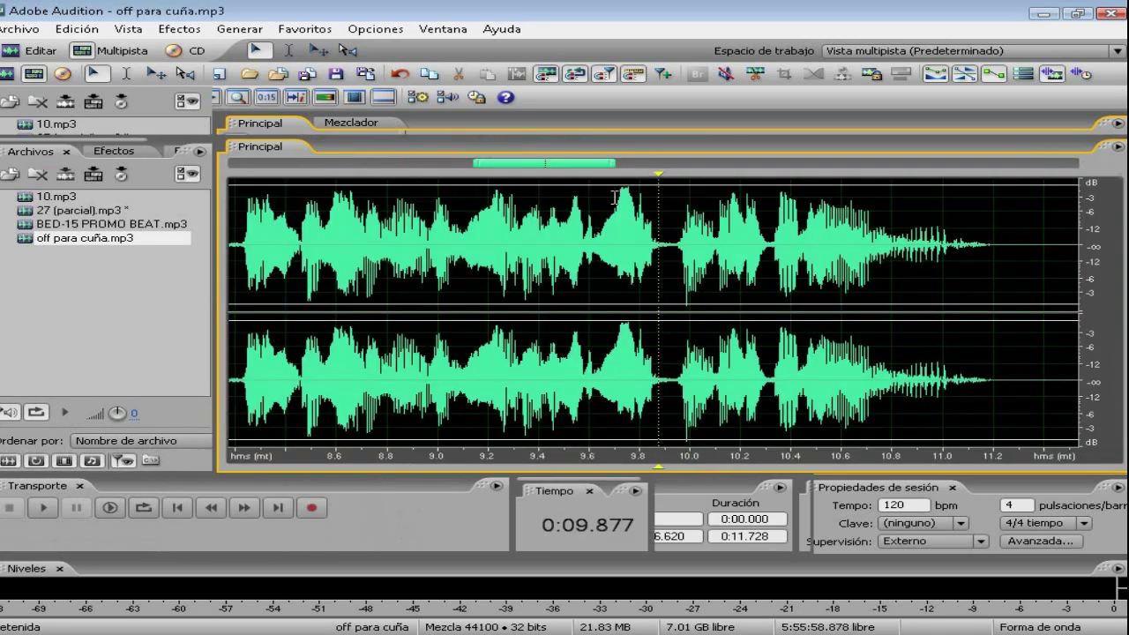
scroll(570, 159, down, 5)
click(474, 247)
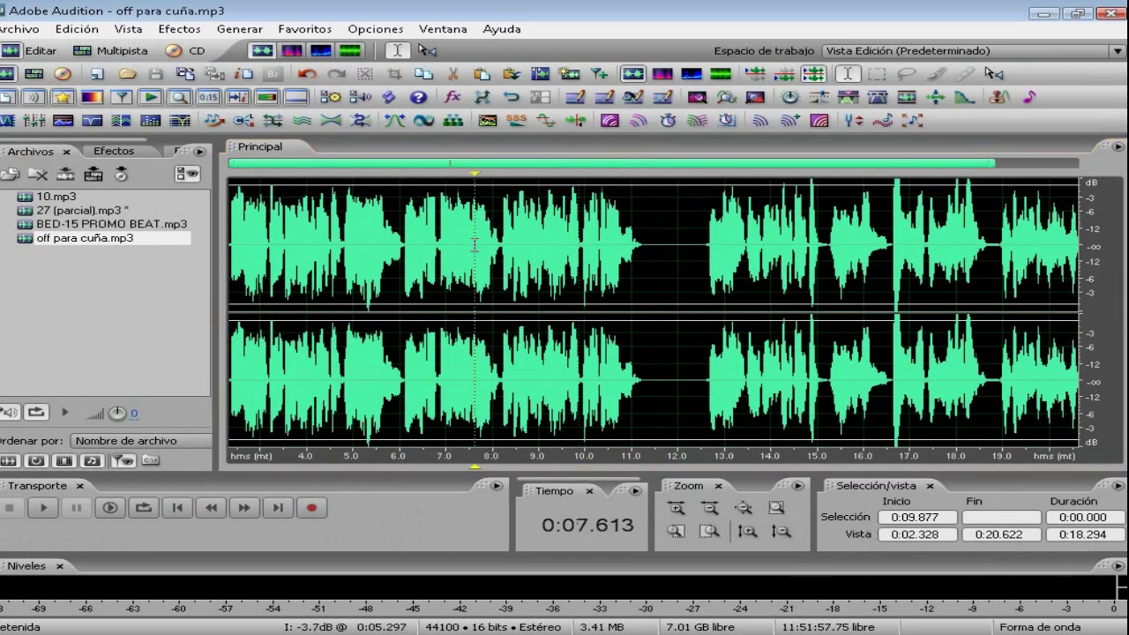
scroll(508, 253, up, 3)
key(space)
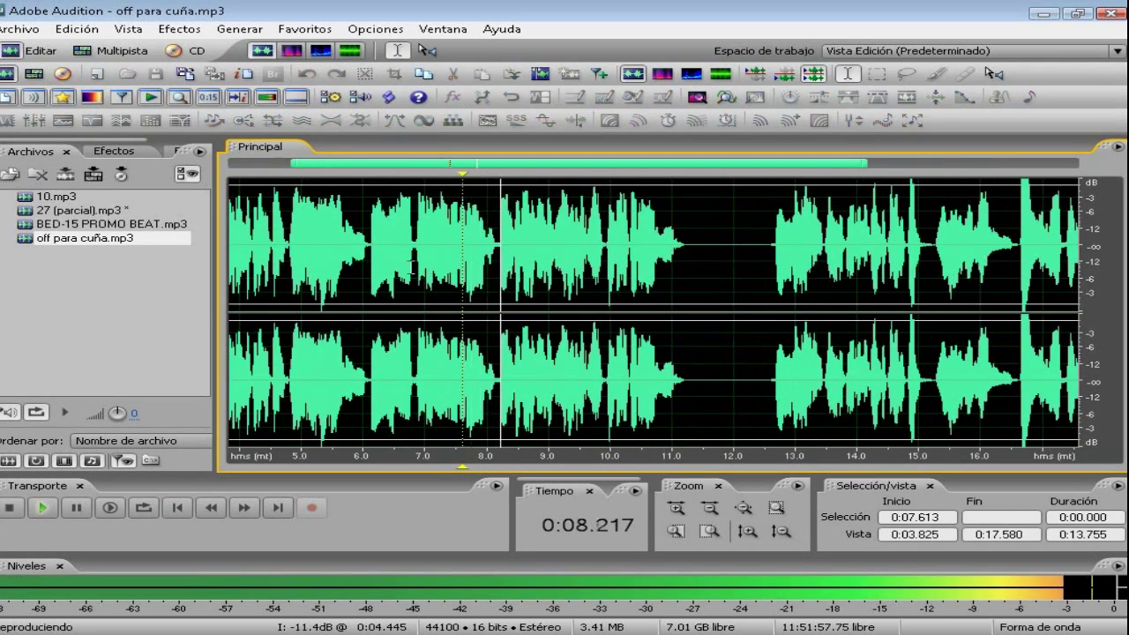
Copy the voice phrase from 8.198 s to 11.265 s and paste it into the silence at 11.501 s.
drag(499, 250, 686, 281)
key(ctrl+c)
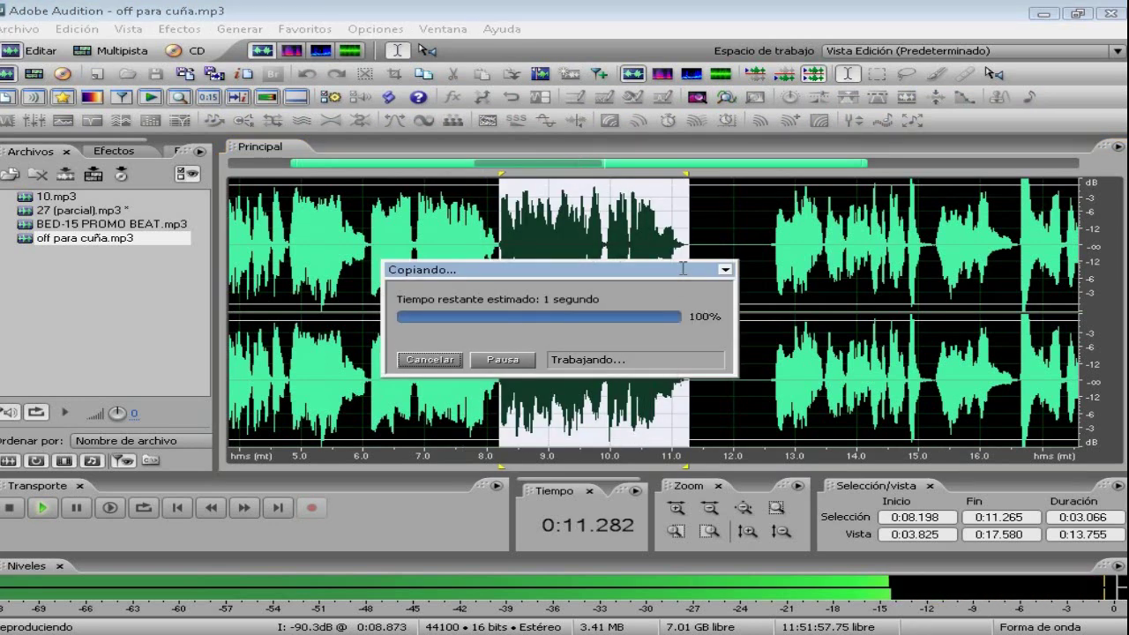
click(704, 250)
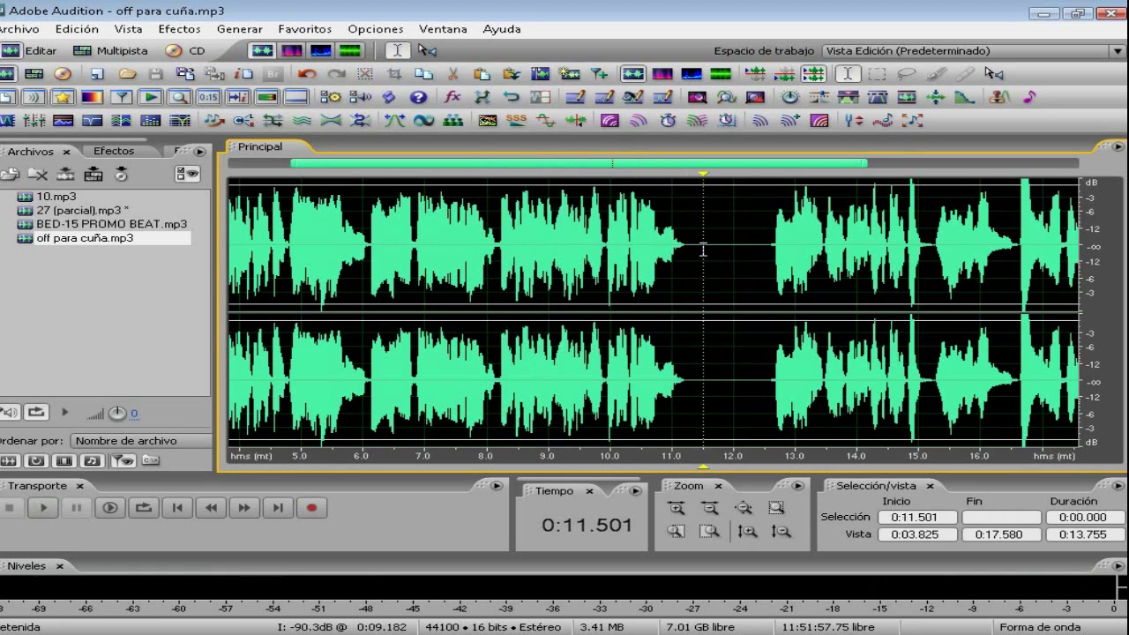
key(ctrl+v)
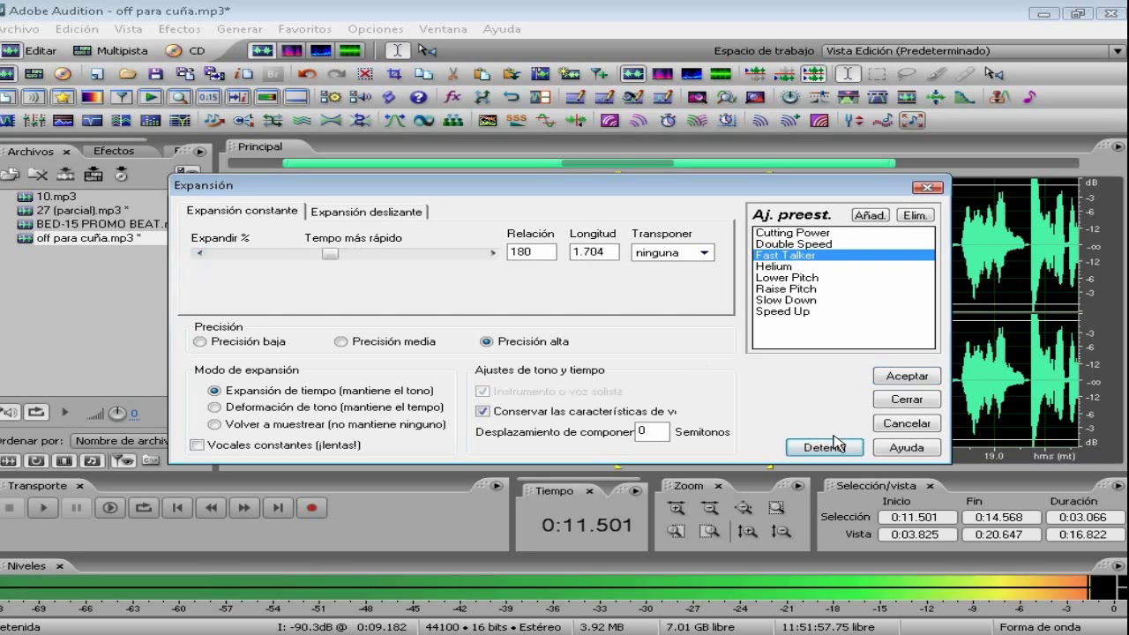
Time-compress the pasted phrase with the Fast Talker preset at ratio 180 and high precision, keeping the pitch.
click(907, 378)
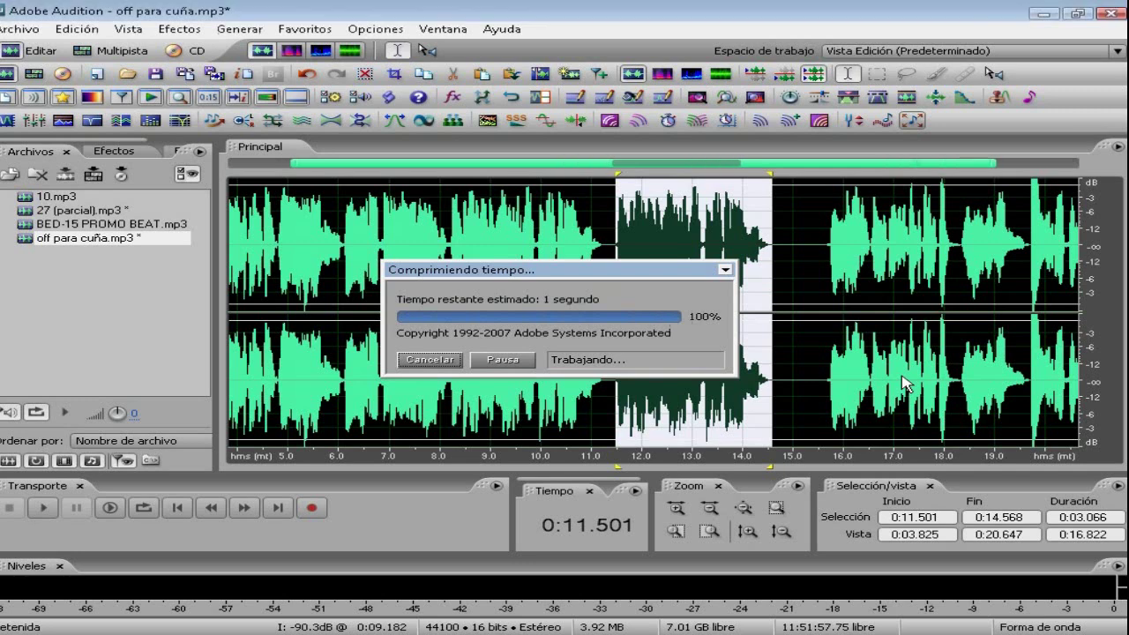
key(space)
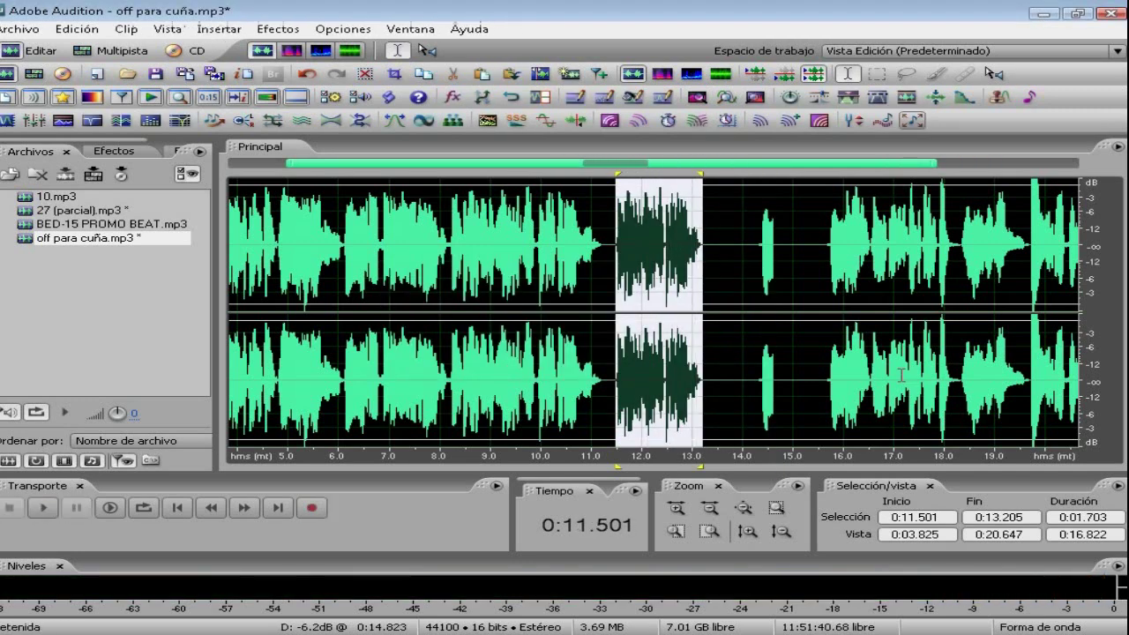
Back in the multitrack session, split the Pista 4 voice clip at 11.309 s and move its sped-up part to Pista 3 at about 12.7 s.
key(F12)
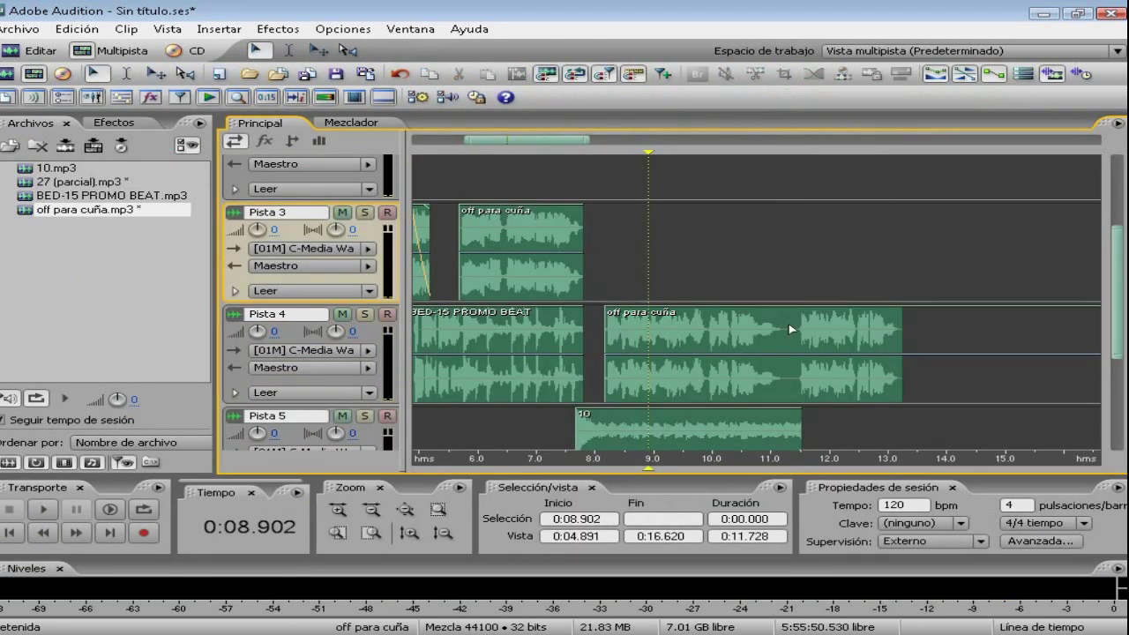
click(791, 329)
key(ctrl+k)
drag(840, 338, 902, 238)
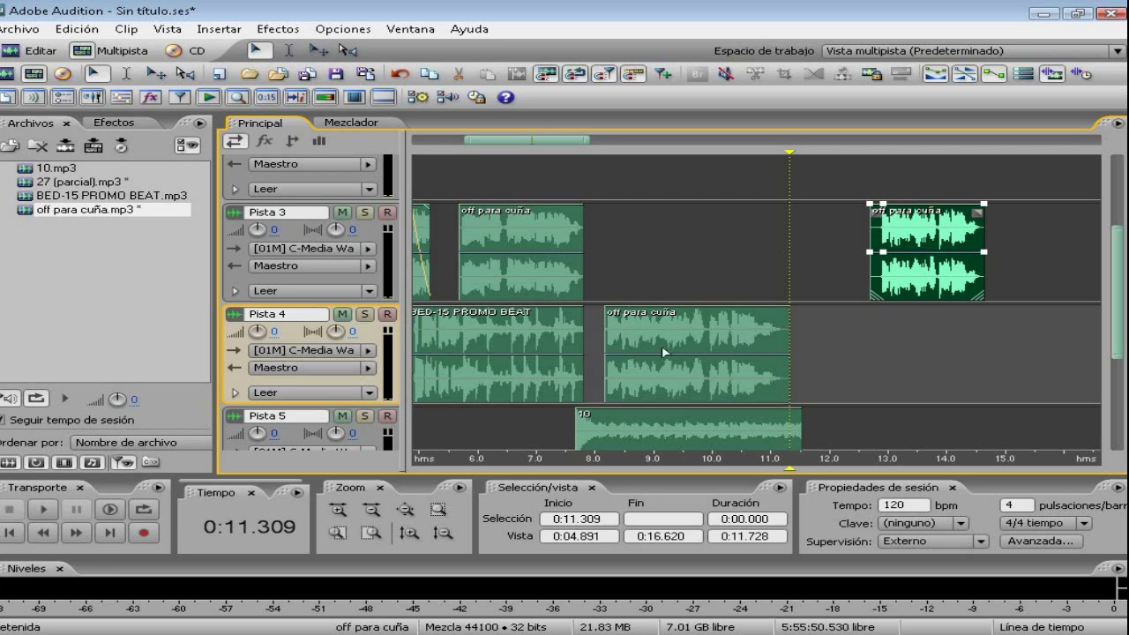
Import 01.mp3, stopping its loading early to keep a partial file, and place it on Pista 4 at about 12.8 s.
click(9, 147)
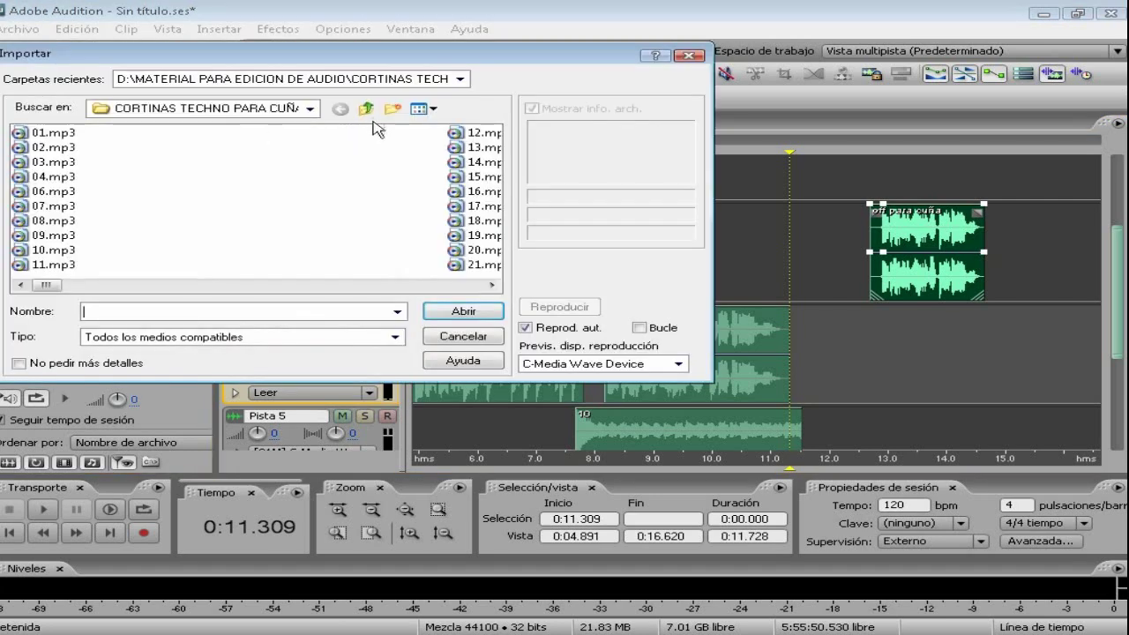
click(51, 137)
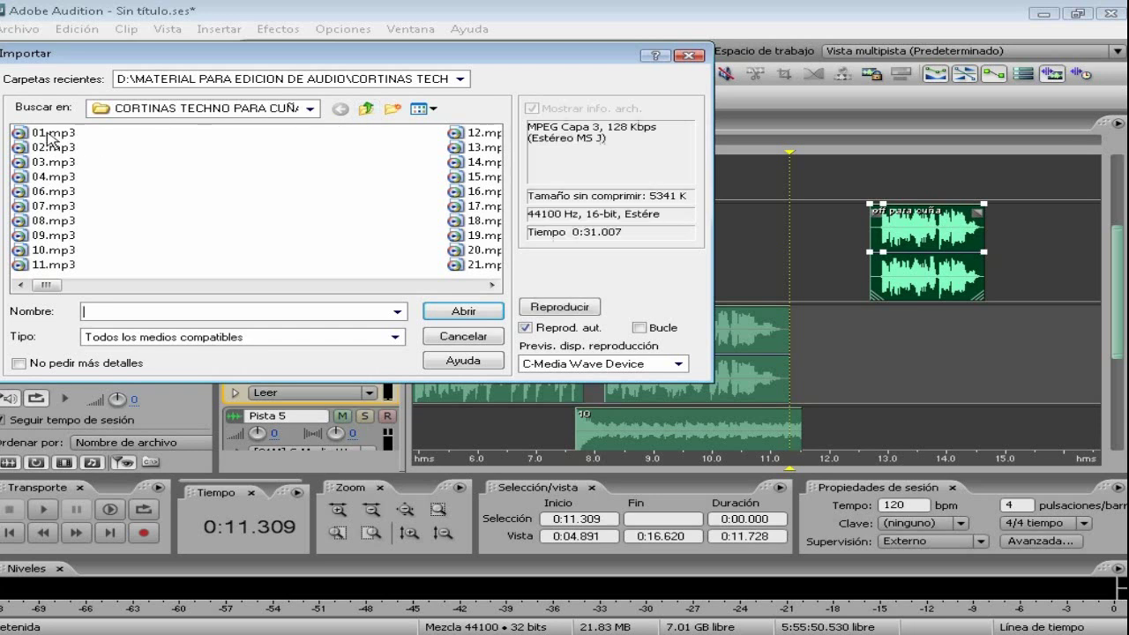
click(465, 313)
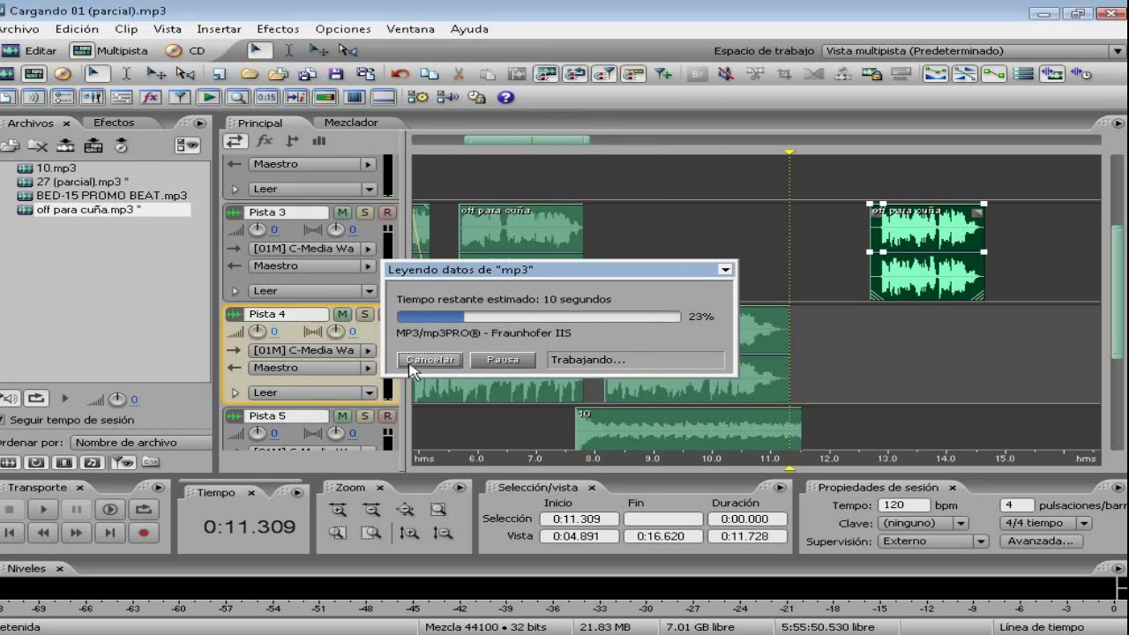
click(429, 359)
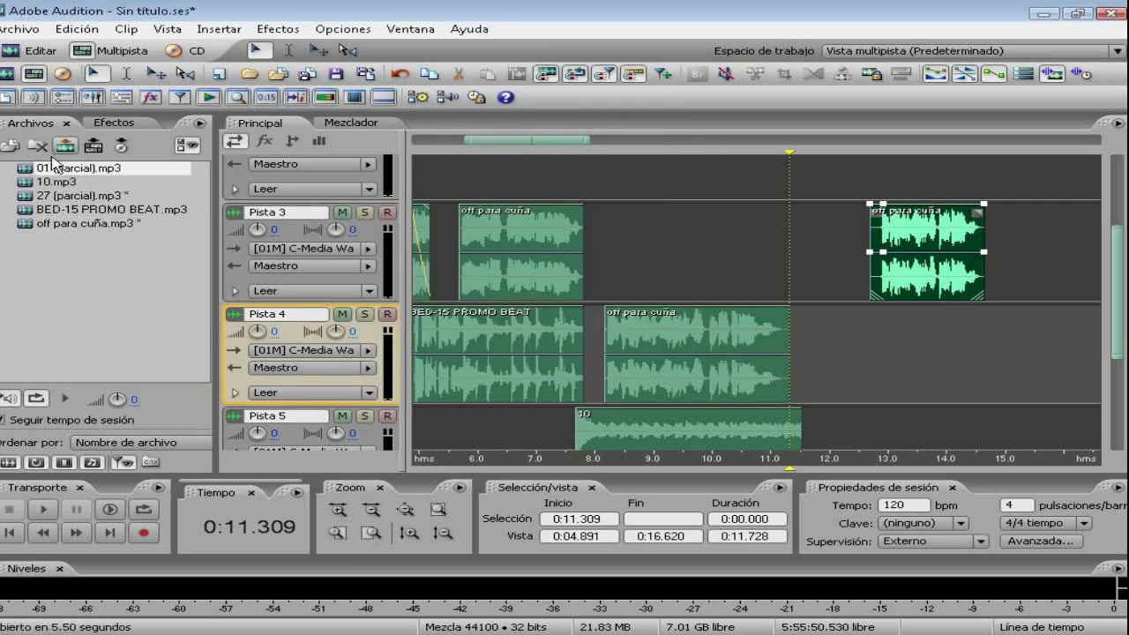
drag(66, 167, 912, 349)
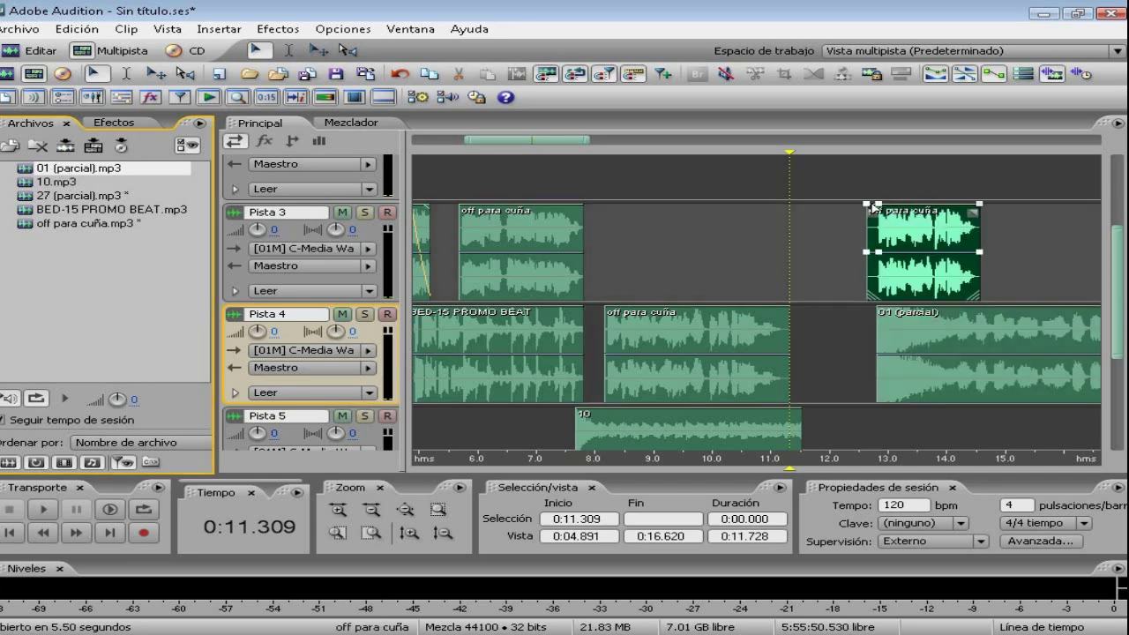
Move the sped-up voice to Pista 2 at about 12.0 s and clip 01 to Pista 3 at about 11.0 s, checking playback from 9.361 s.
drag(926, 265, 886, 180)
drag(913, 348, 804, 247)
click(674, 255)
scroll(766, 141, up, 3)
key(space)
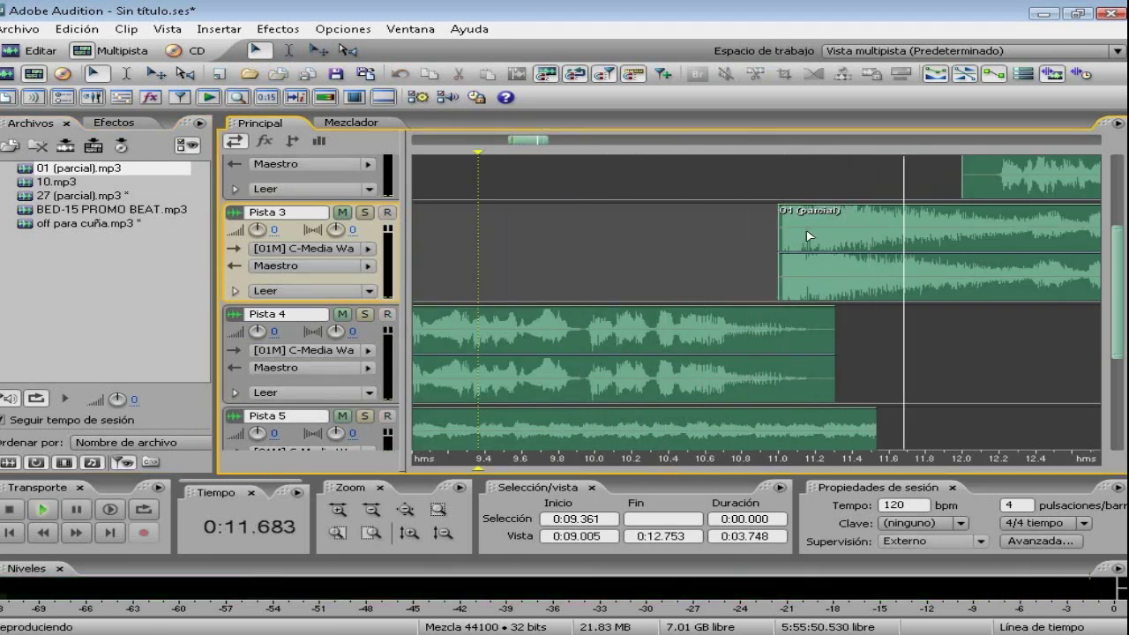
key(space)
Fade out clip 10 on Pista 5 from about 10.8 s to its end and play the transition from 10.4 s.
scroll(836, 344, down, 1)
click(822, 385)
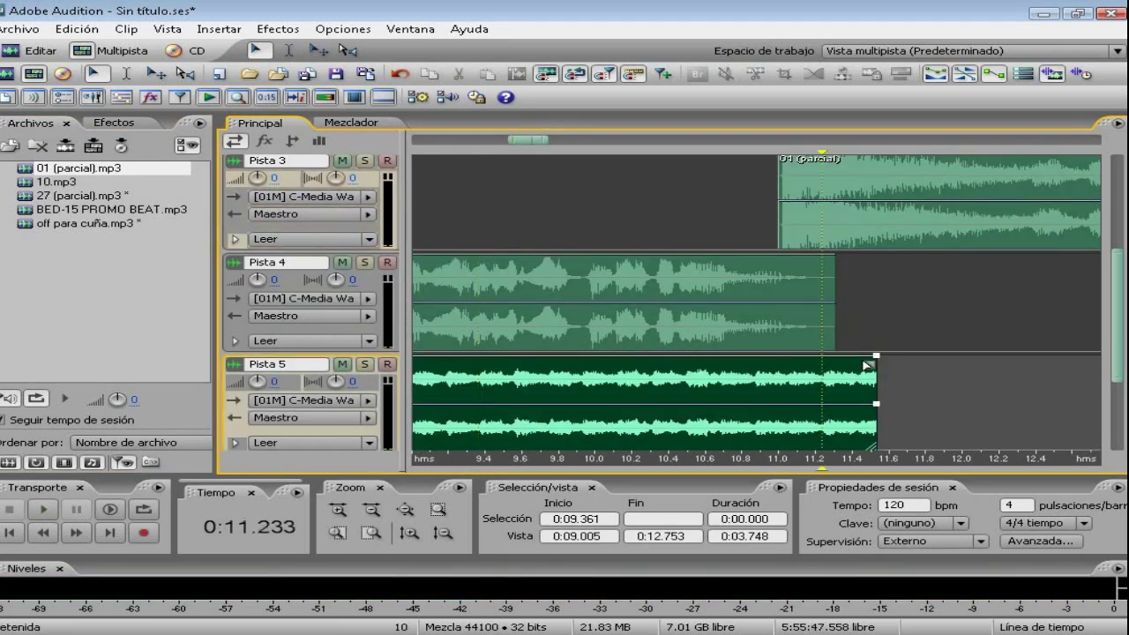
mouse_move(875, 356)
mouse_down()
mouse_move(756, 365)
mouse_move(730, 287)
mouse_up()
click(669, 182)
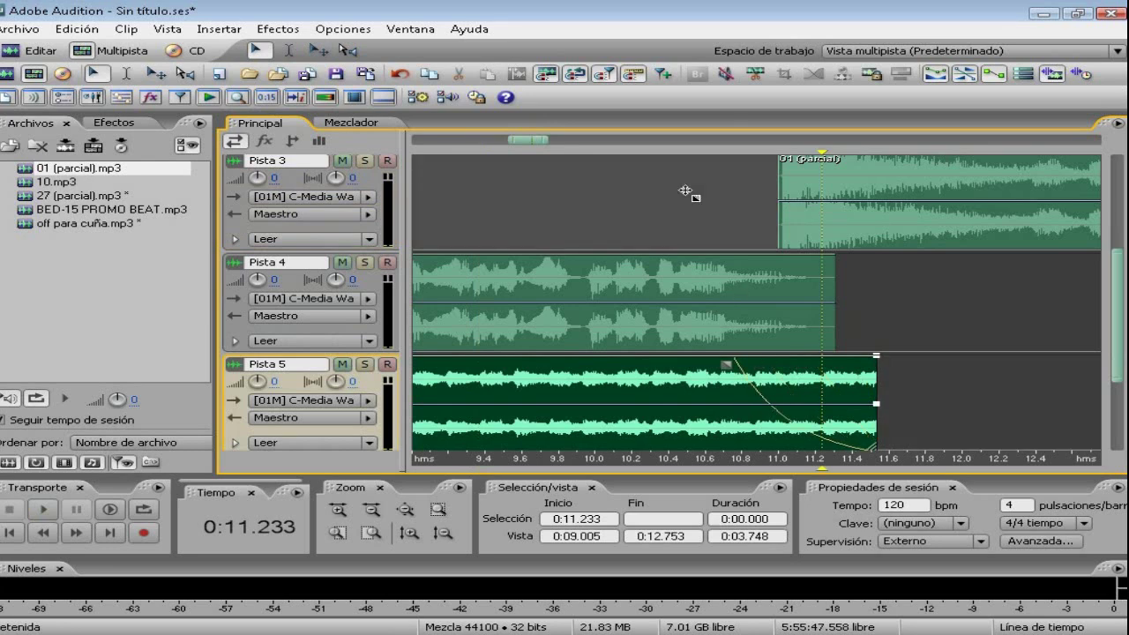
key(space)
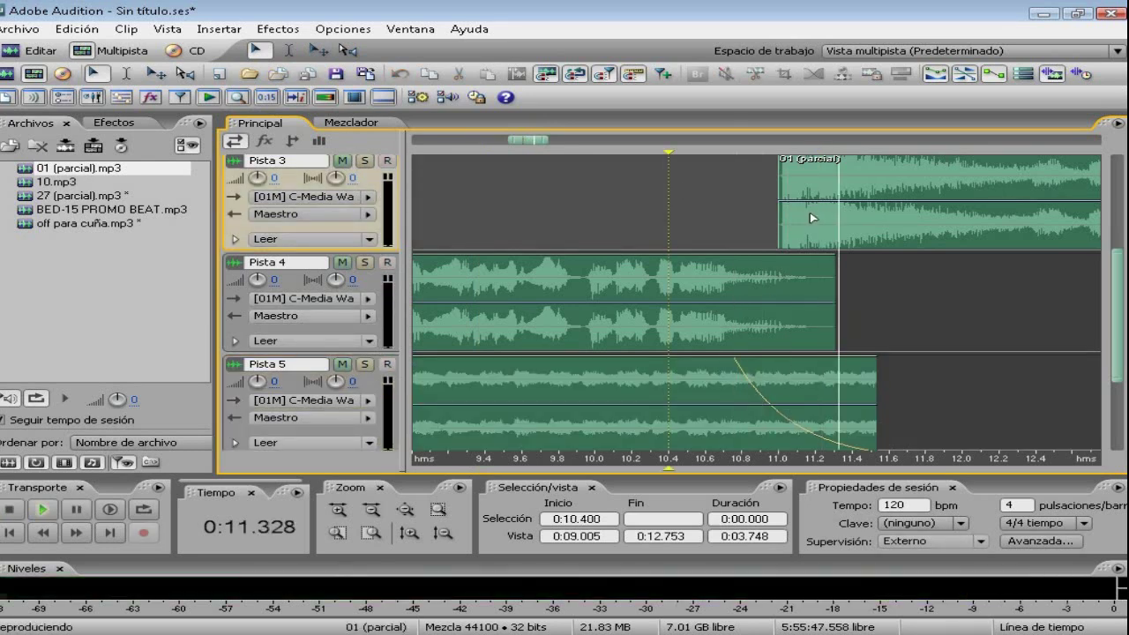
key(space)
Move clip 01 on Pista 3 to start at about 10.9 s, add a fade-in of about 0.85 s, and play from 10.2 s.
drag(860, 233, 839, 234)
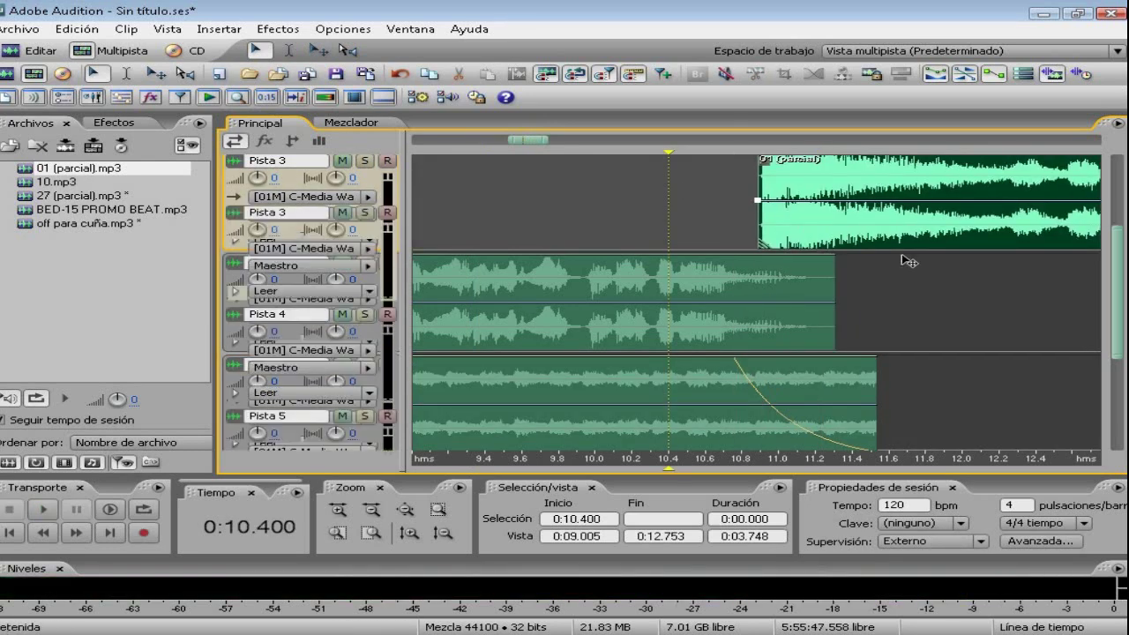
scroll(794, 264, up, 2)
drag(760, 258, 918, 258)
click(648, 261)
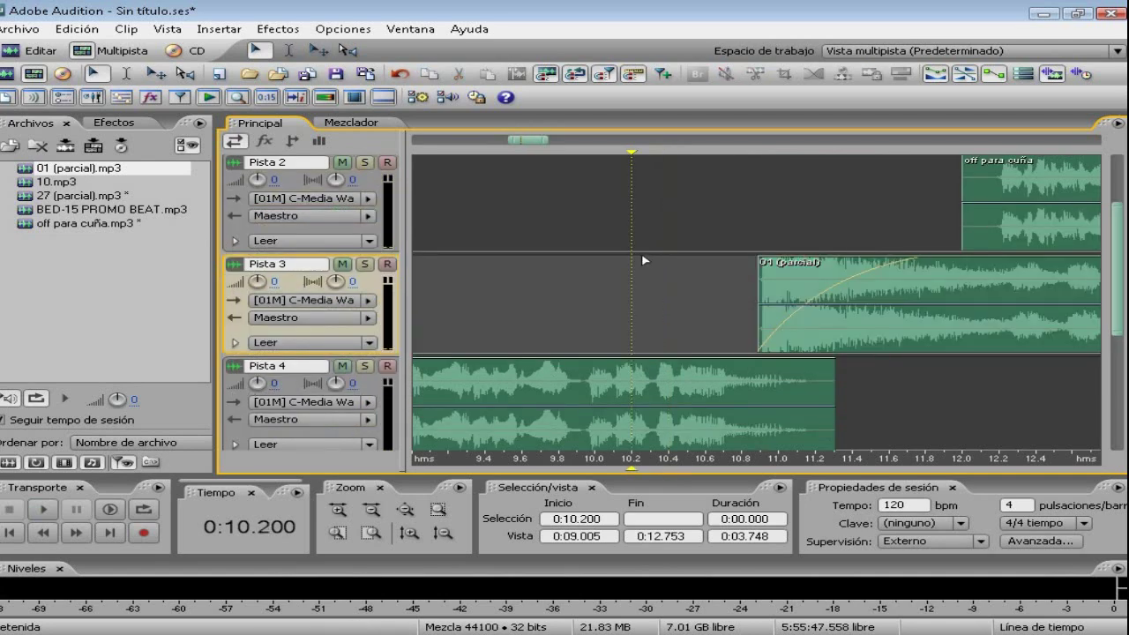
key(space)
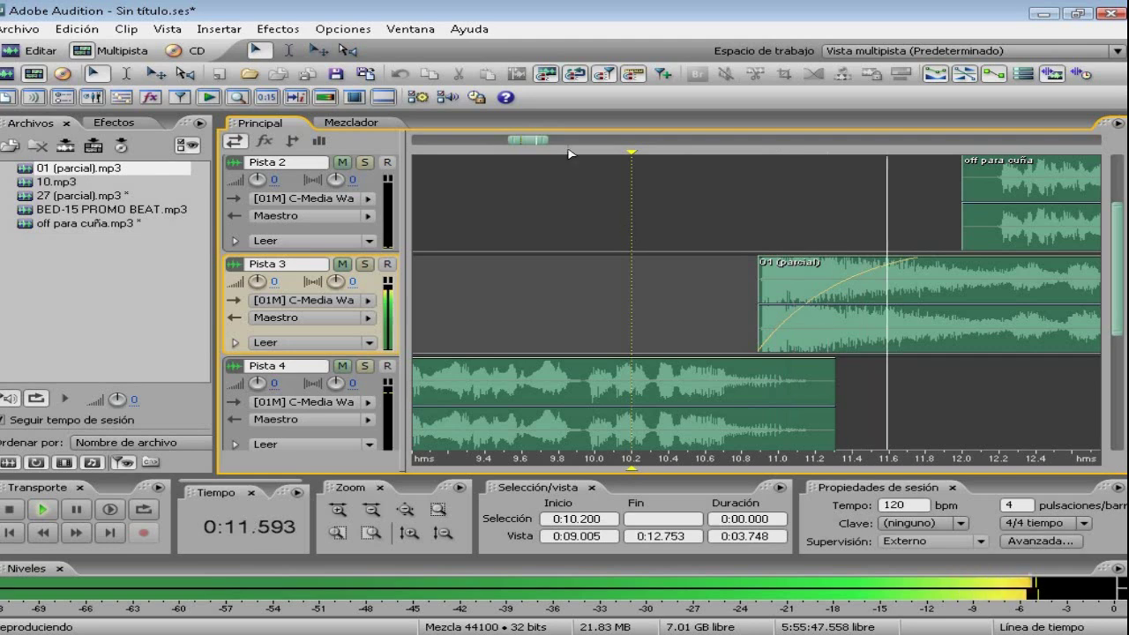
Play the transition from the Pista 4 voice into clip 01, starting at 9.883 s.
scroll(569, 154, down, 3)
key(space)
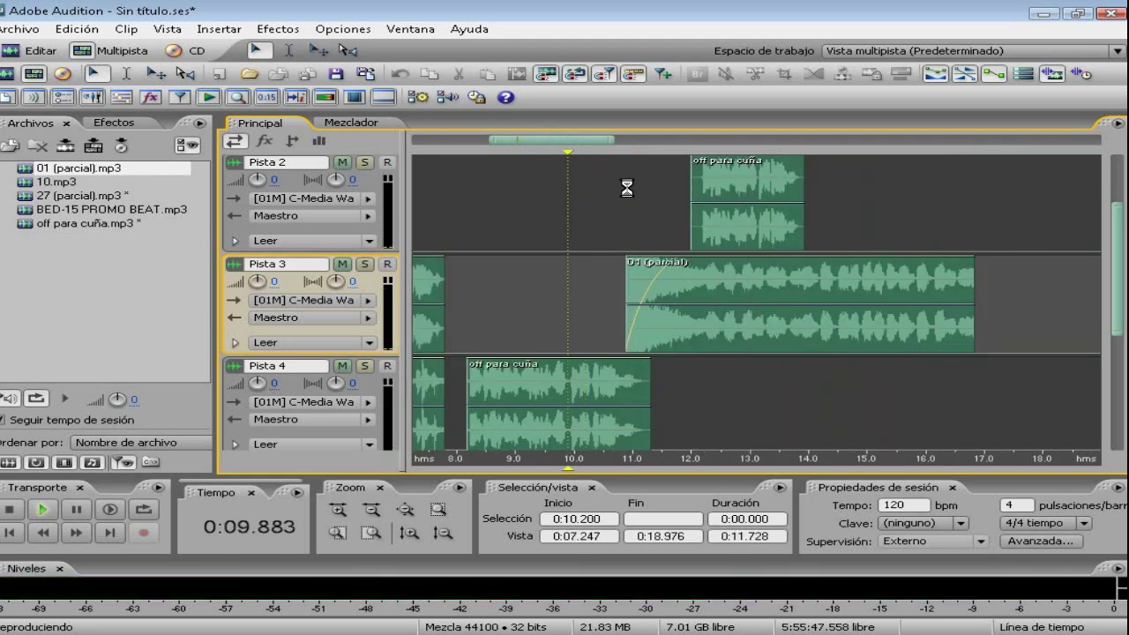
scroll(626, 188, up, 2)
key(space)
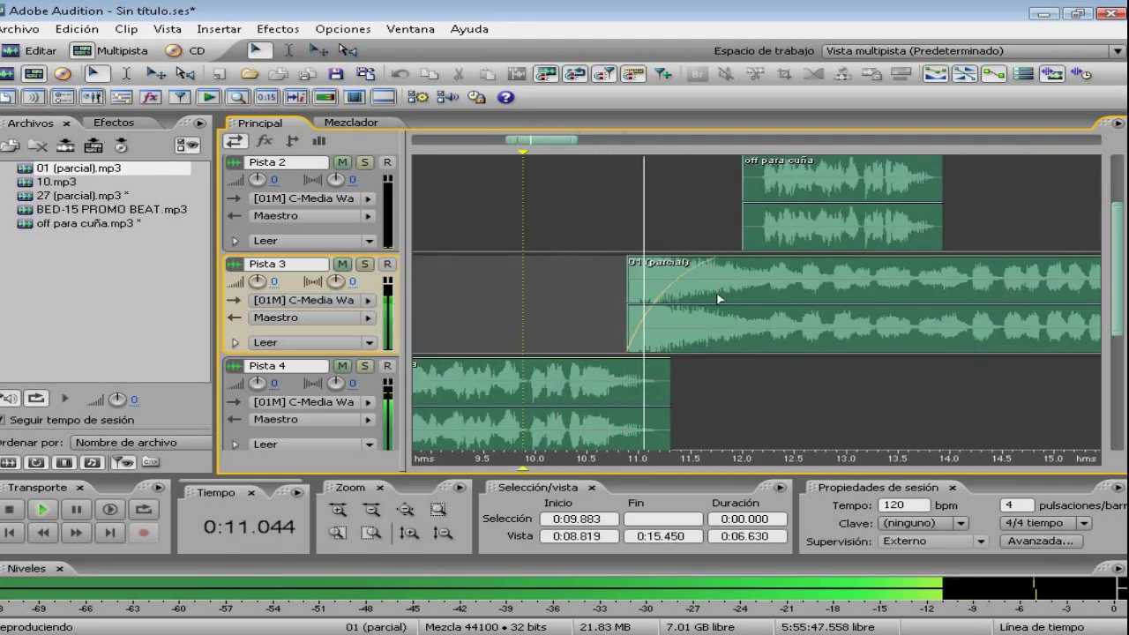
key(space)
Adjust clip 01 on Pista 3 to start at 10.741 s, checking the transition by playing from 9.883 s.
drag(719, 300, 695, 318)
key(space)
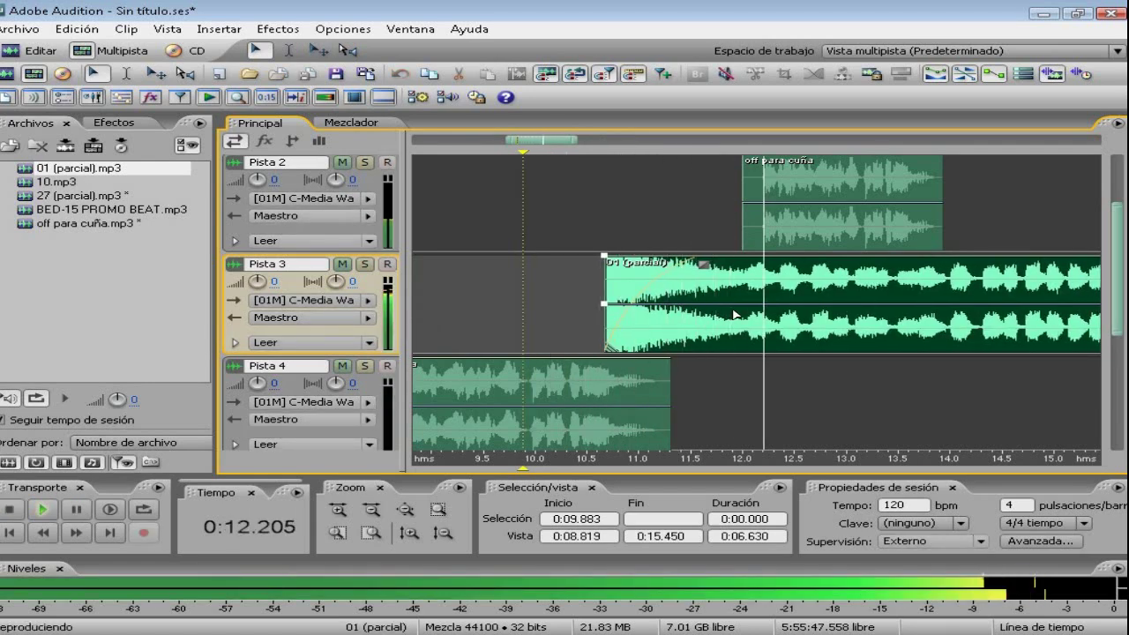
key(space)
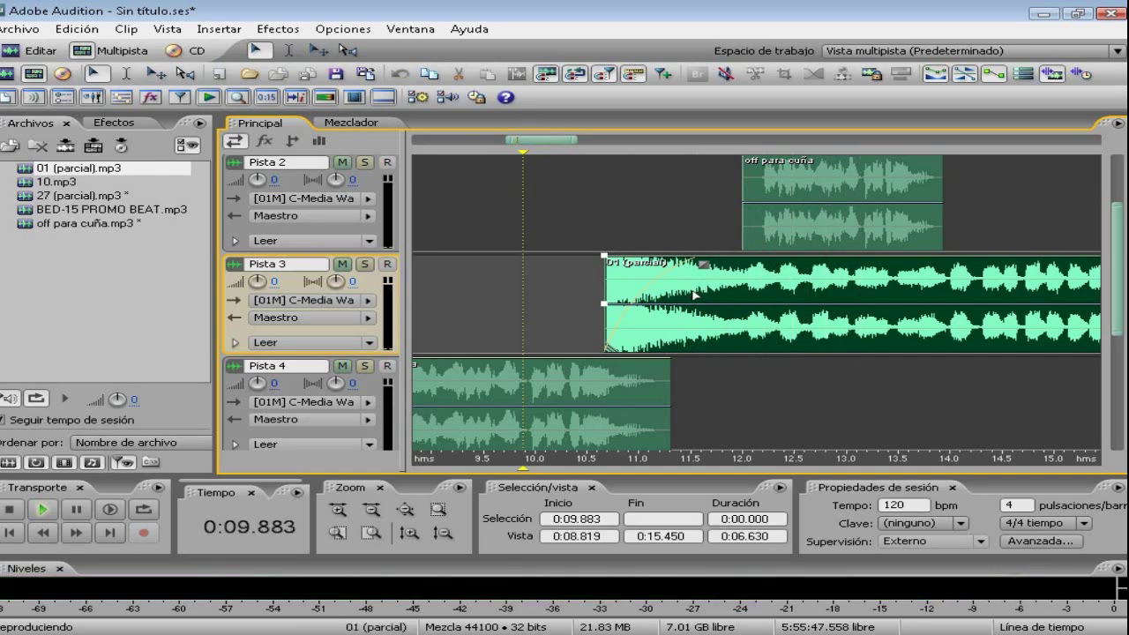
key(space)
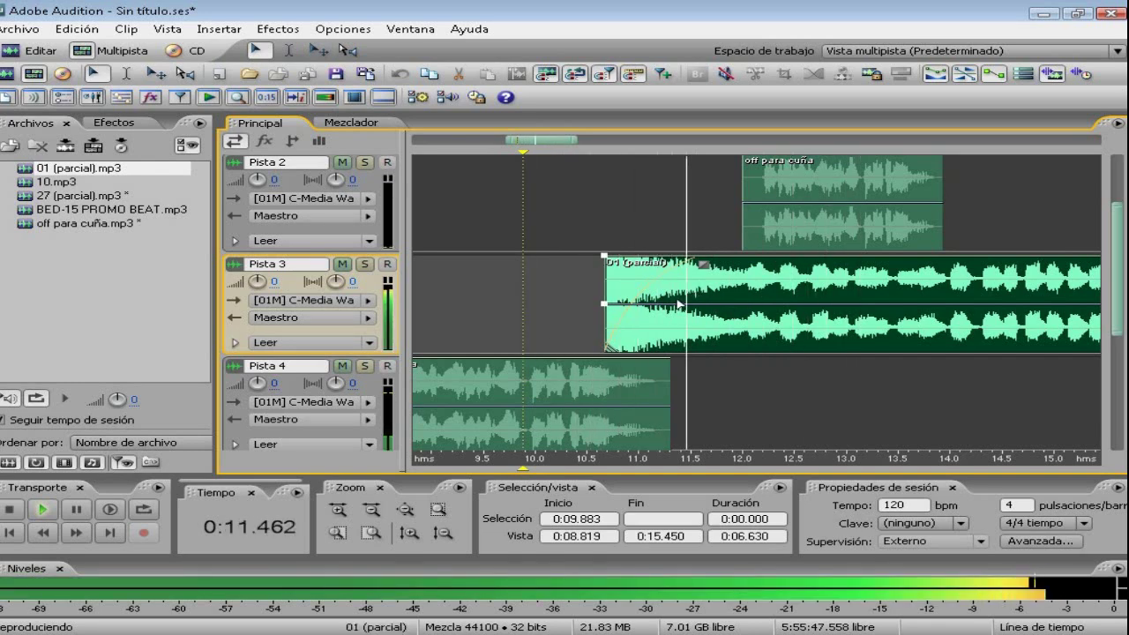
key(space)
drag(679, 304, 686, 309)
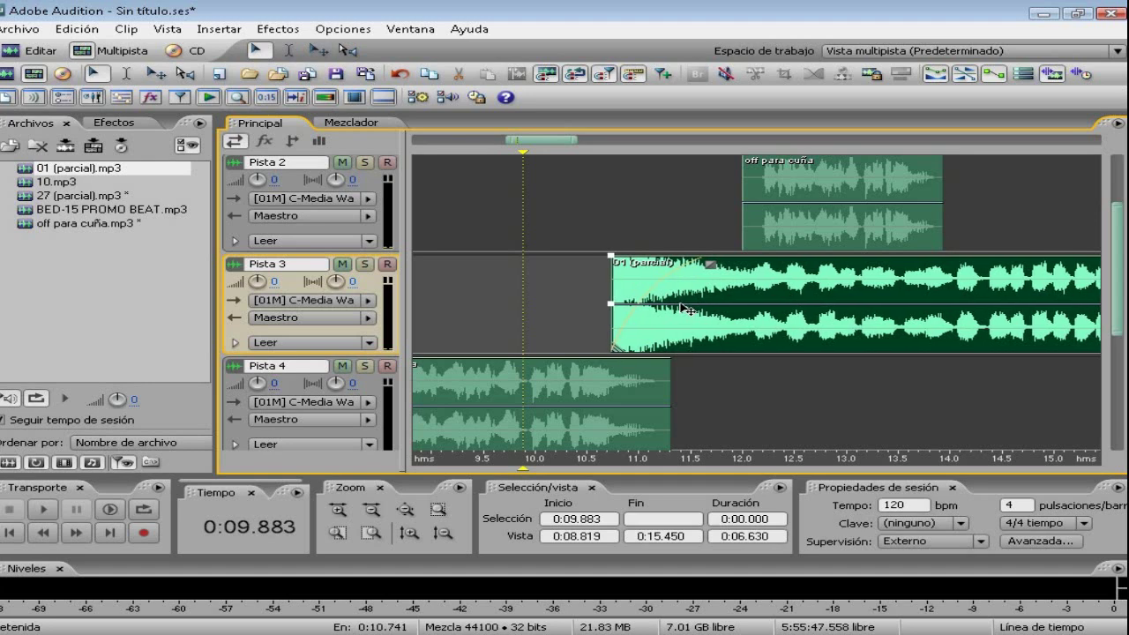
key(space)
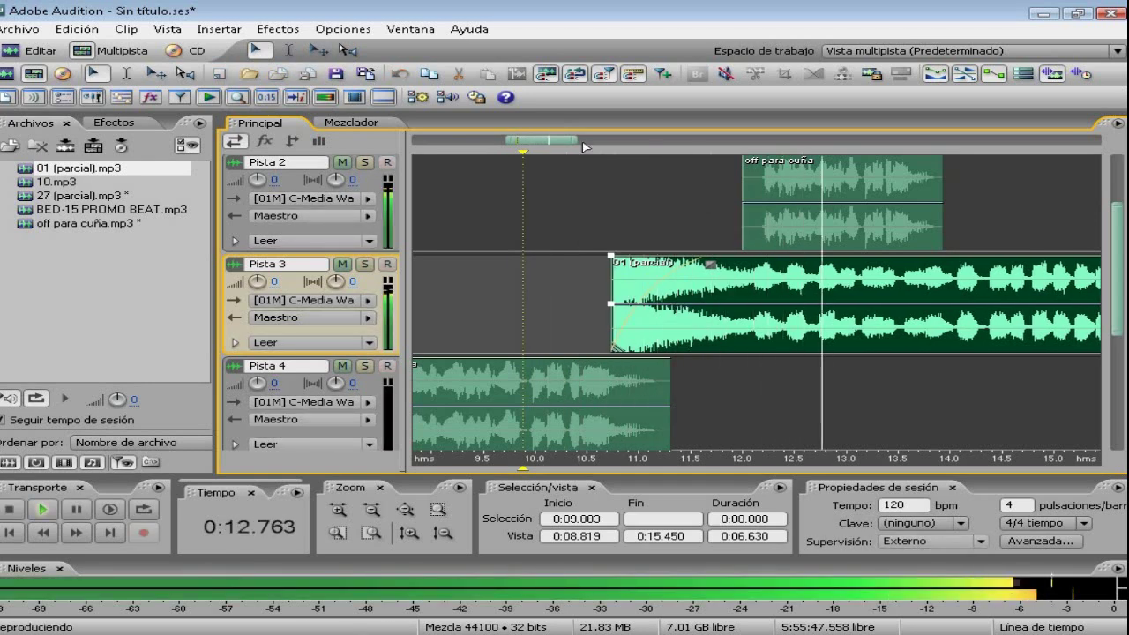
scroll(686, 194, down, 2)
scroll(719, 169, up, 3)
key(space)
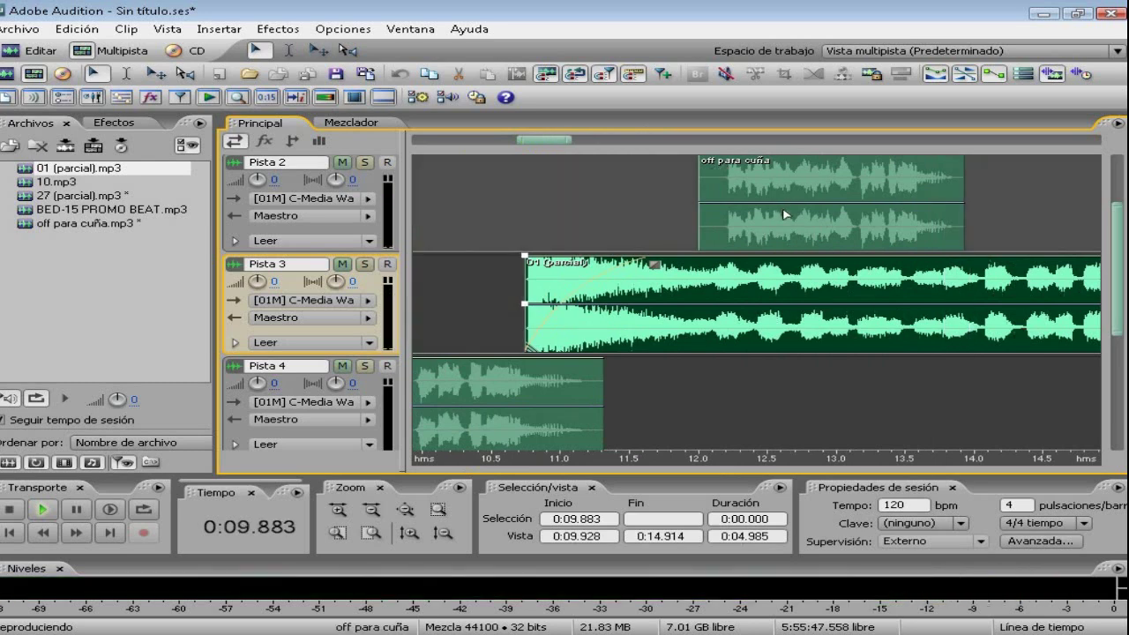
Move the sped-up voice clip on Pista 2 to start at about 11.94 s and set the playback position to 10.5 s.
drag(785, 214, 776, 230)
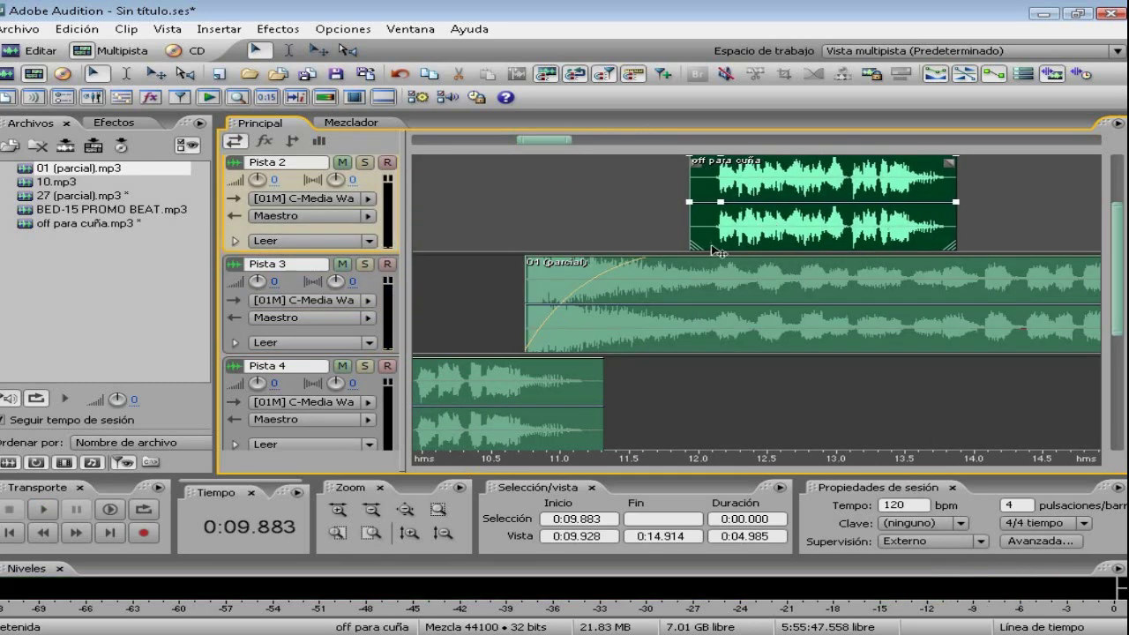
click(712, 284)
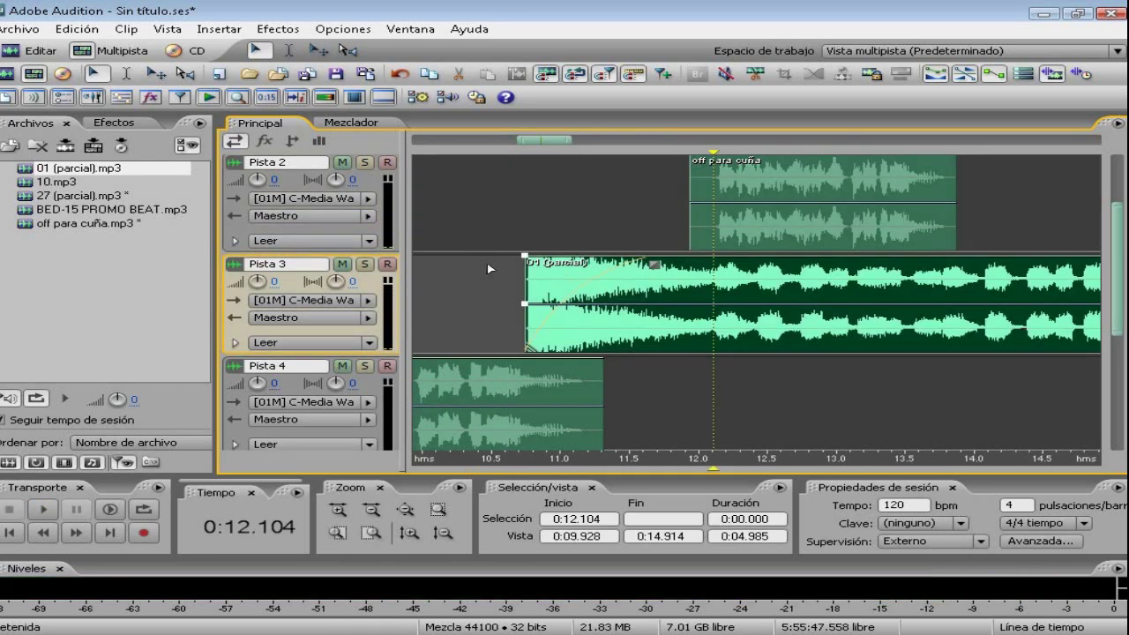
click(489, 264)
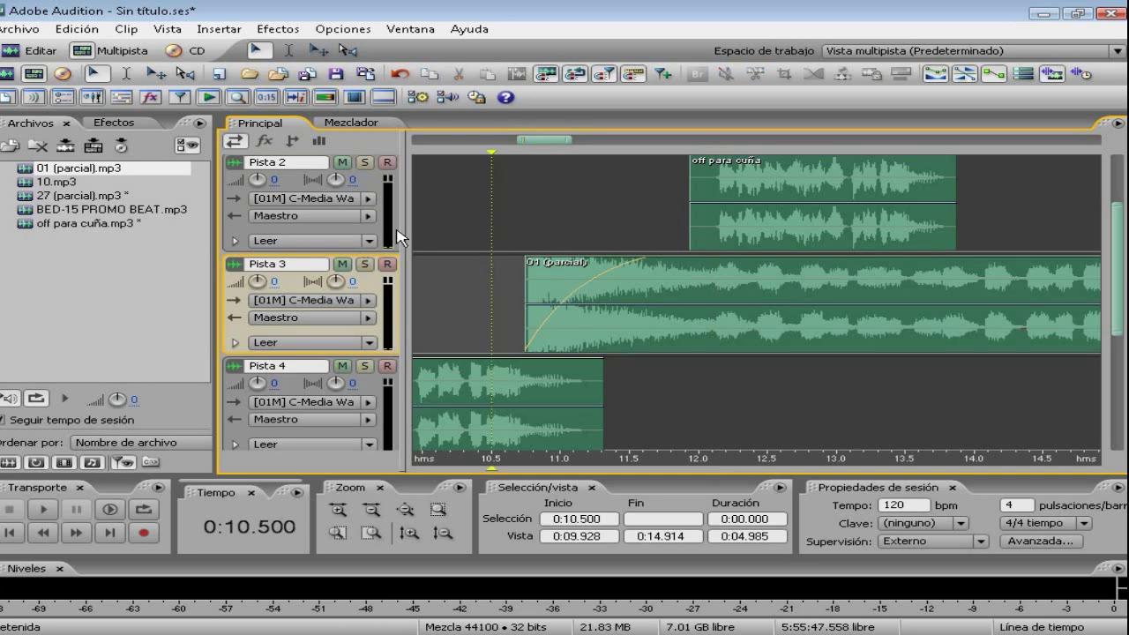
scroll(526, 144, down, 3)
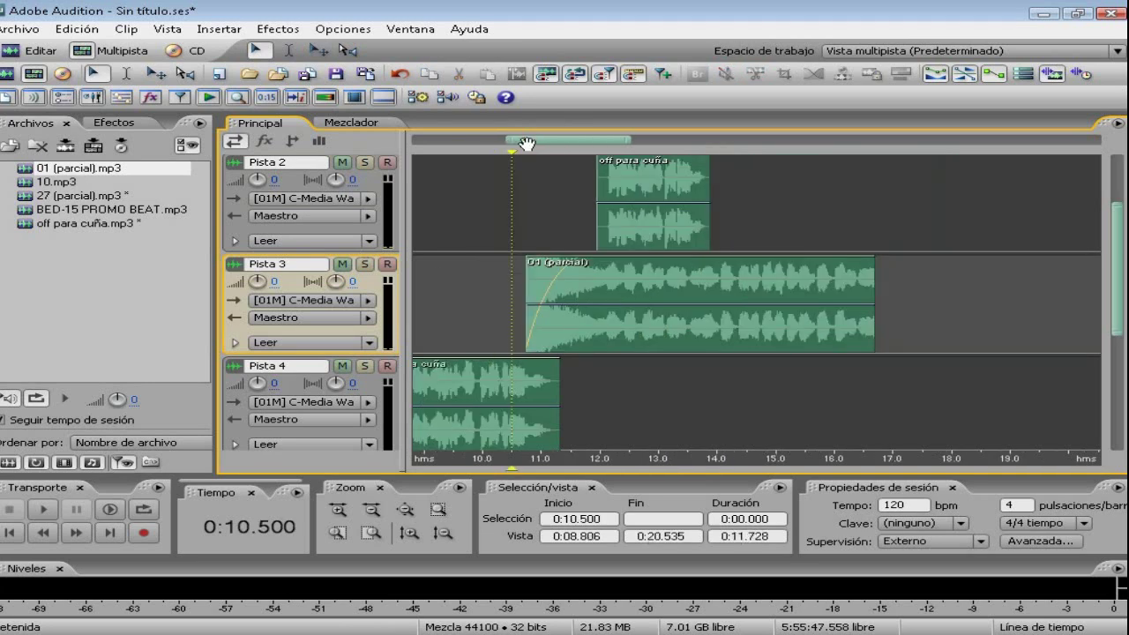
Duck clip 01 on Pista 3 with volume envelope points dropping from about 12.05 s to 12.3 s, staying low until 13.85 s, and reaching silence near 14.1 s.
scroll(589, 148, up, 2)
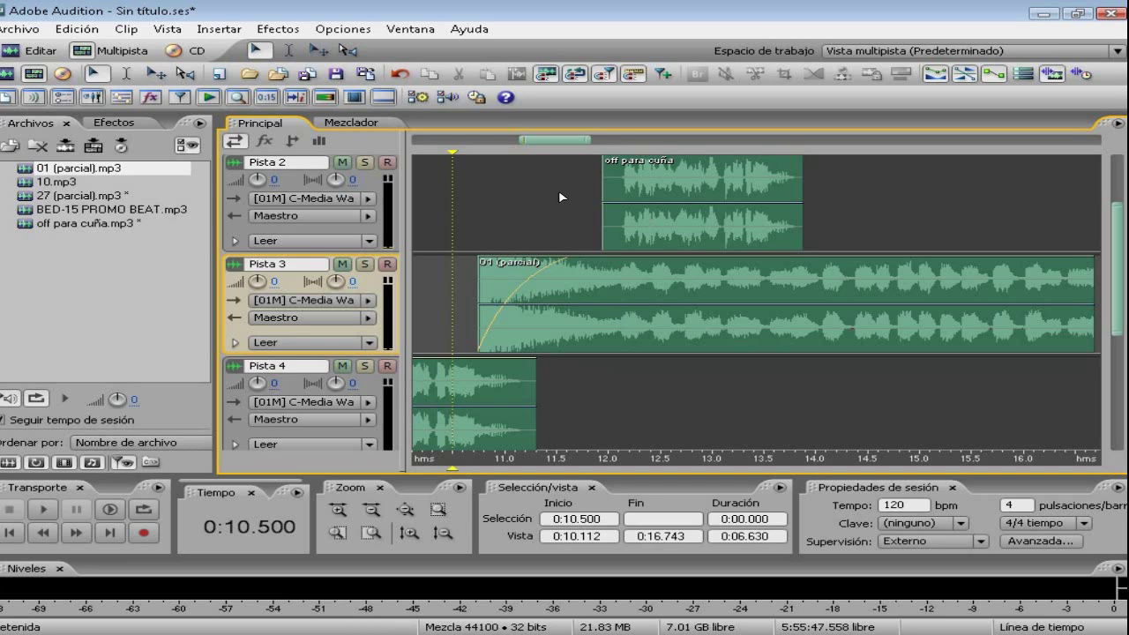
key(space)
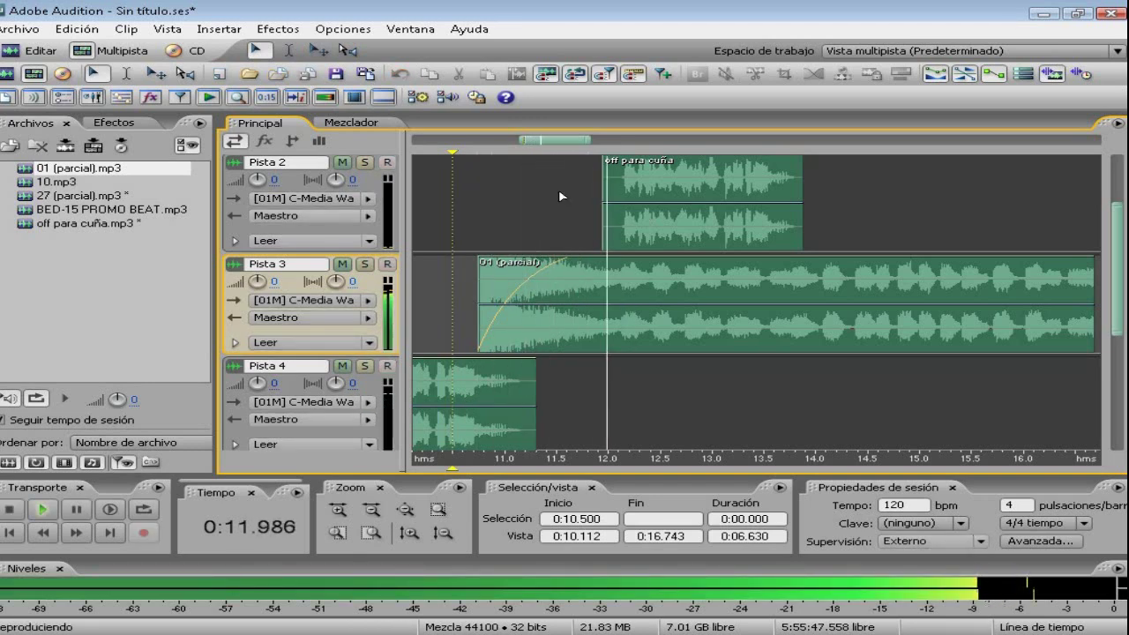
click(608, 279)
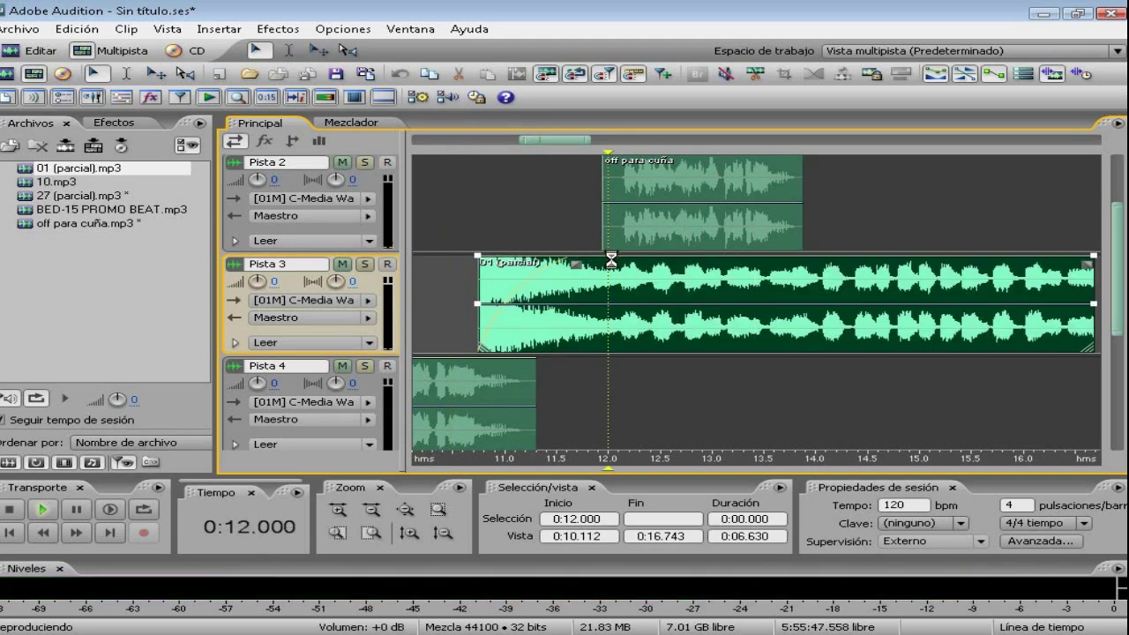
drag(628, 258, 635, 316)
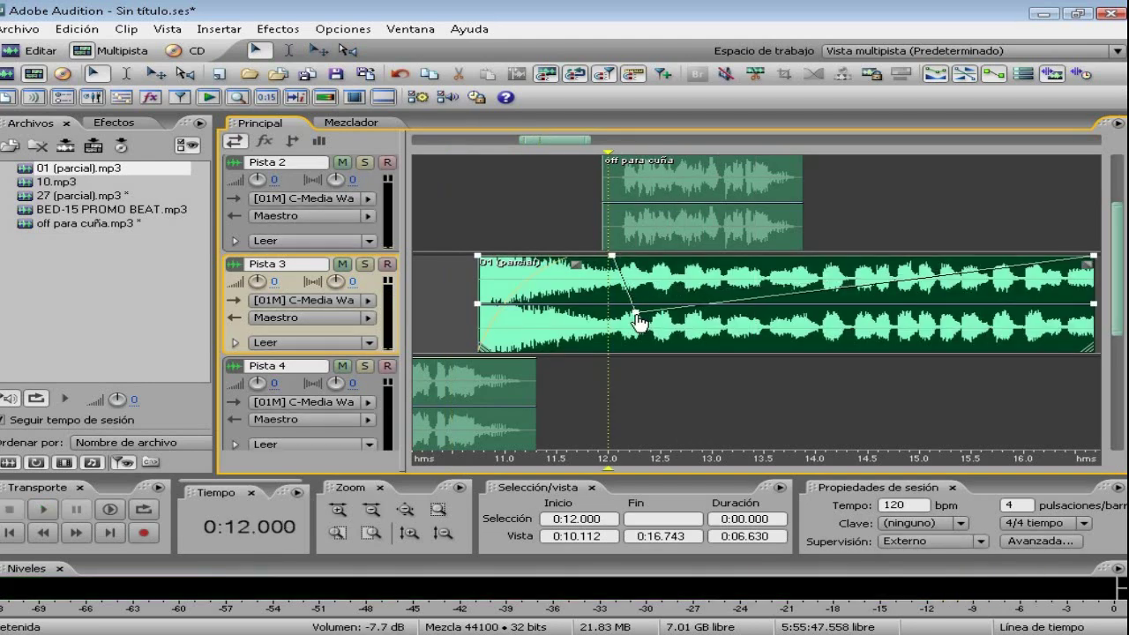
click(710, 323)
drag(718, 323, 830, 351)
click(798, 328)
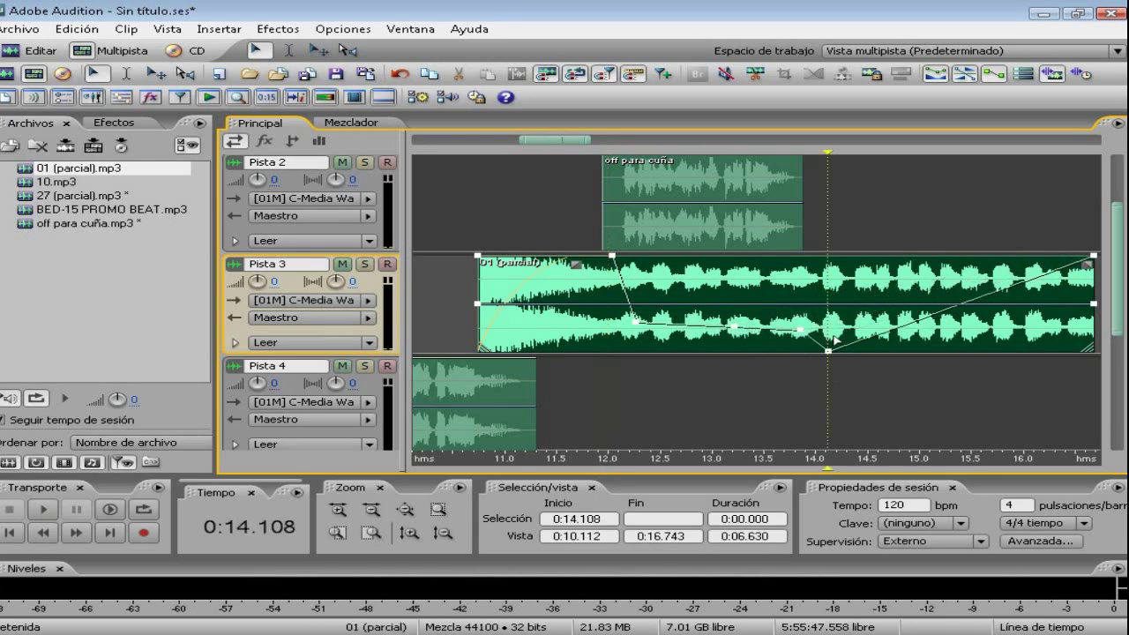
Split clip 01 on Pista 3 at 14.108 s, delete the remainder, and play the ducked voice section from 11.536 s.
key(ctrl+k)
click(869, 324)
key(Delete)
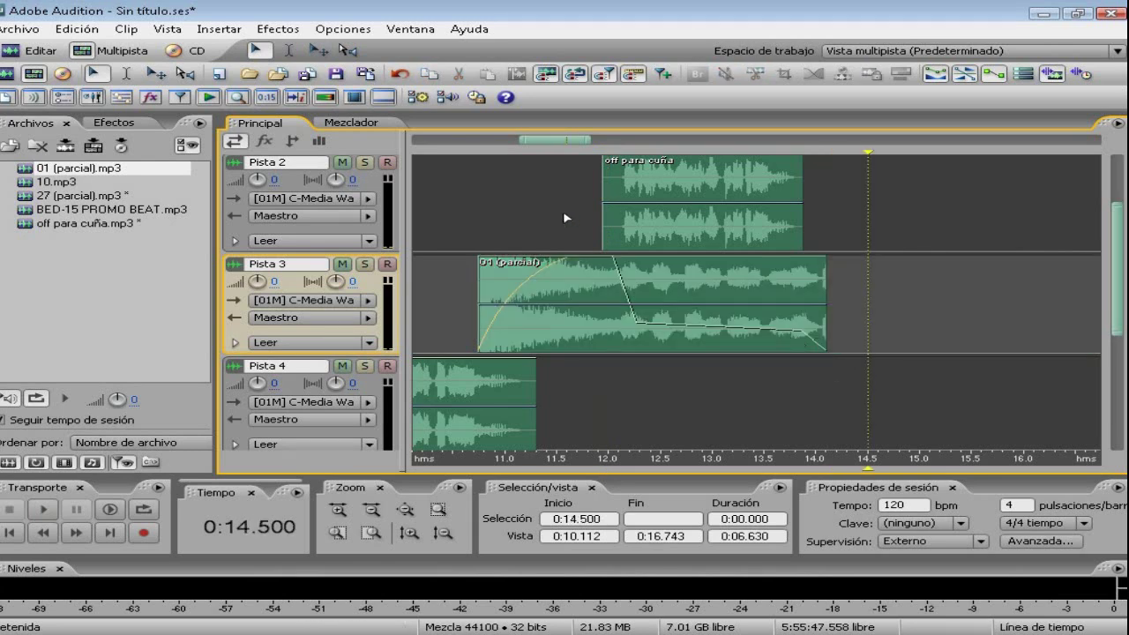
click(561, 208)
key(space)
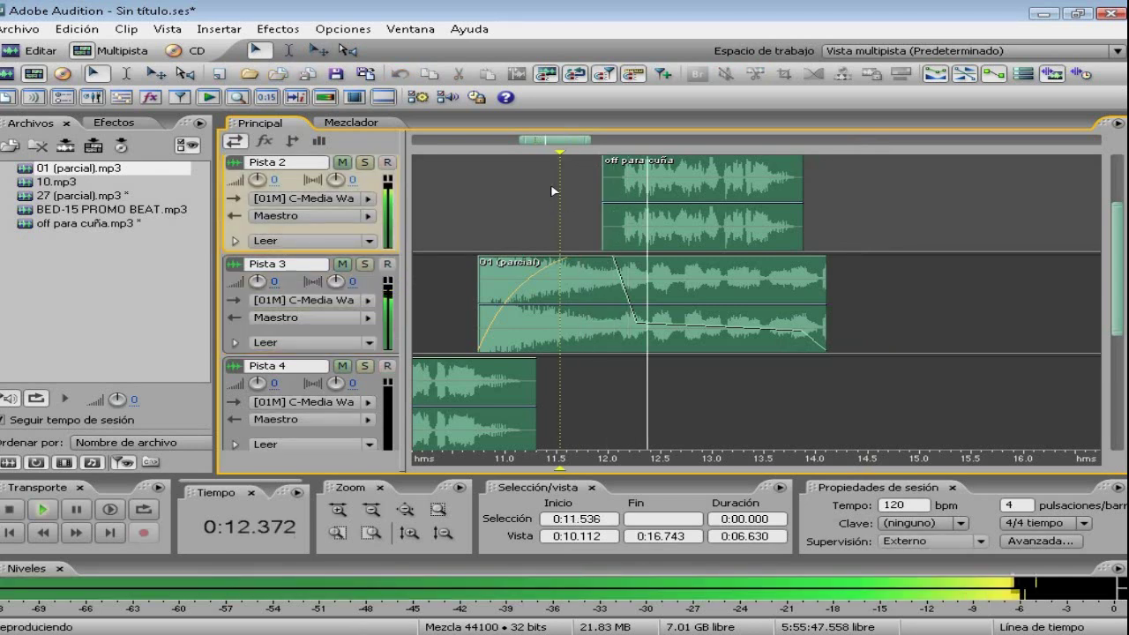
Import FX-001.mp3 from the FX folder inside EFECTOS Y FONDOS in the audio editing material.
click(791, 384)
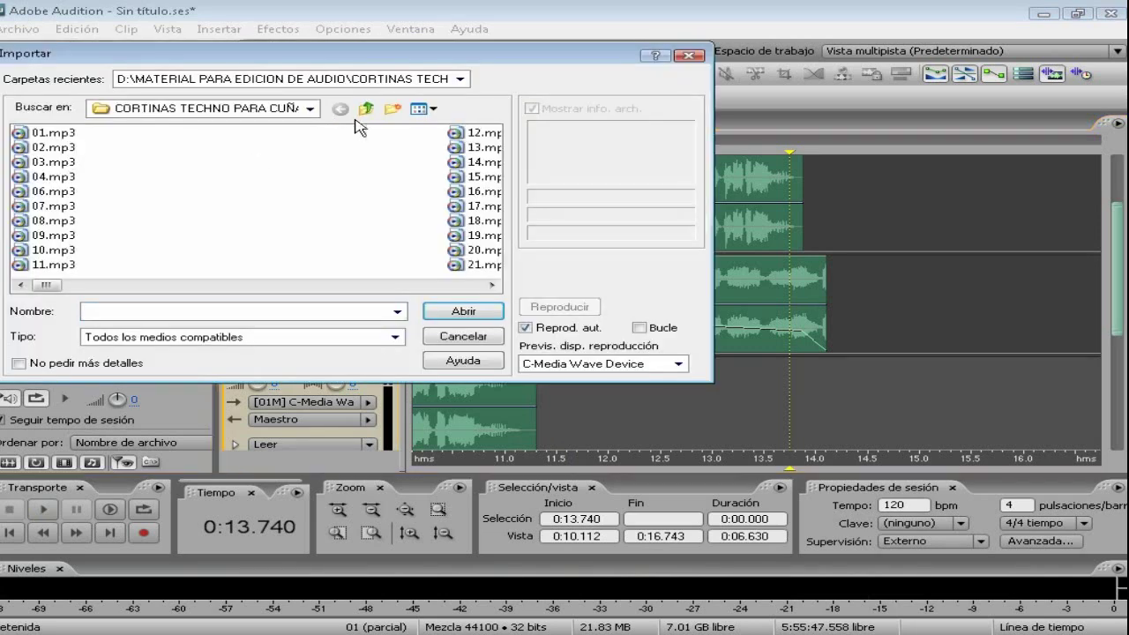
click(364, 109)
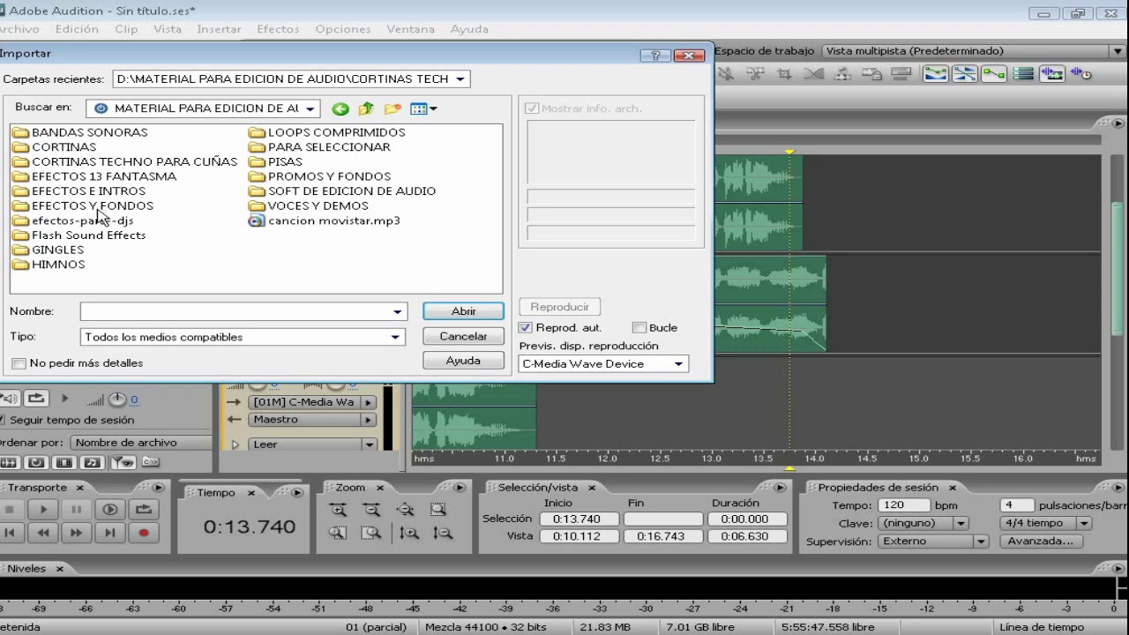
click(51, 192)
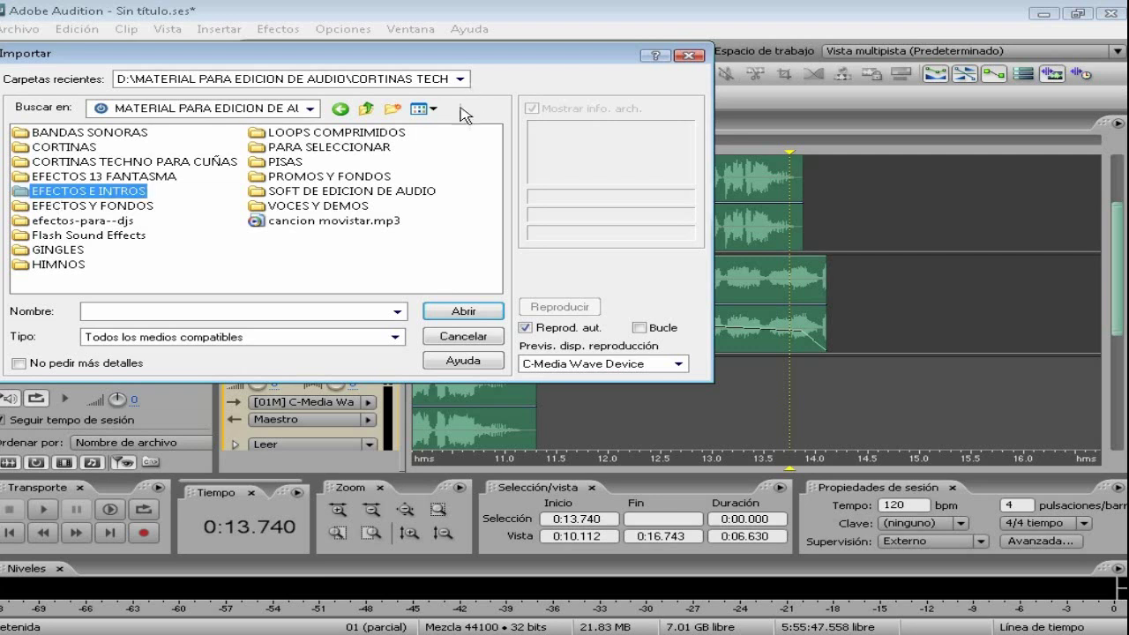
double_click(40, 206)
click(492, 284)
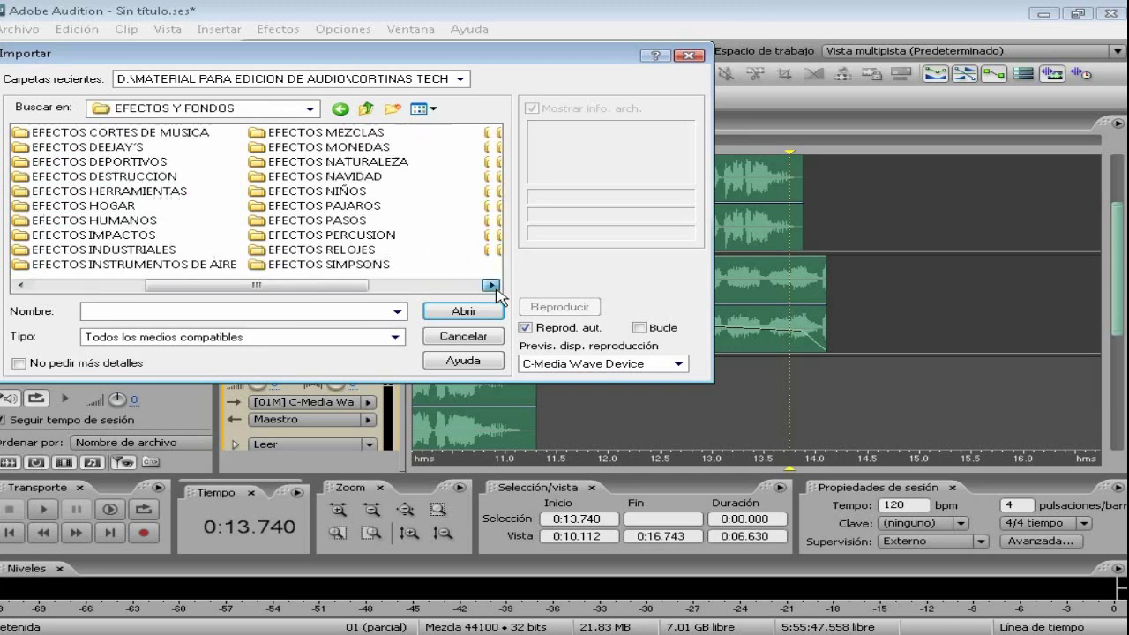
click(491, 285)
double_click(273, 251)
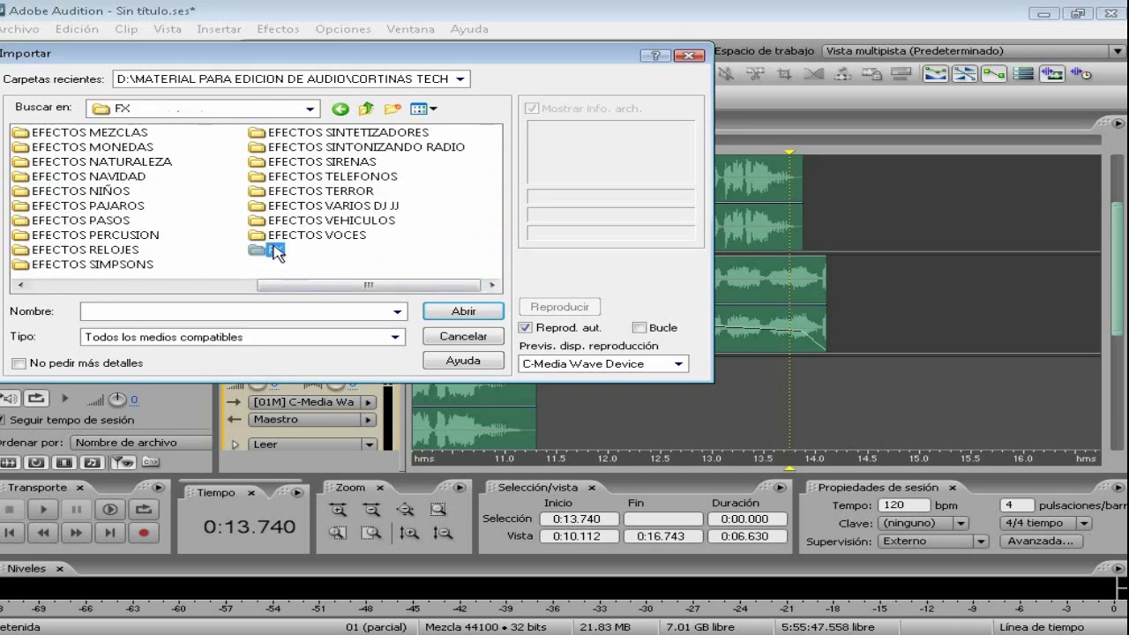
click(491, 285)
click(491, 285)
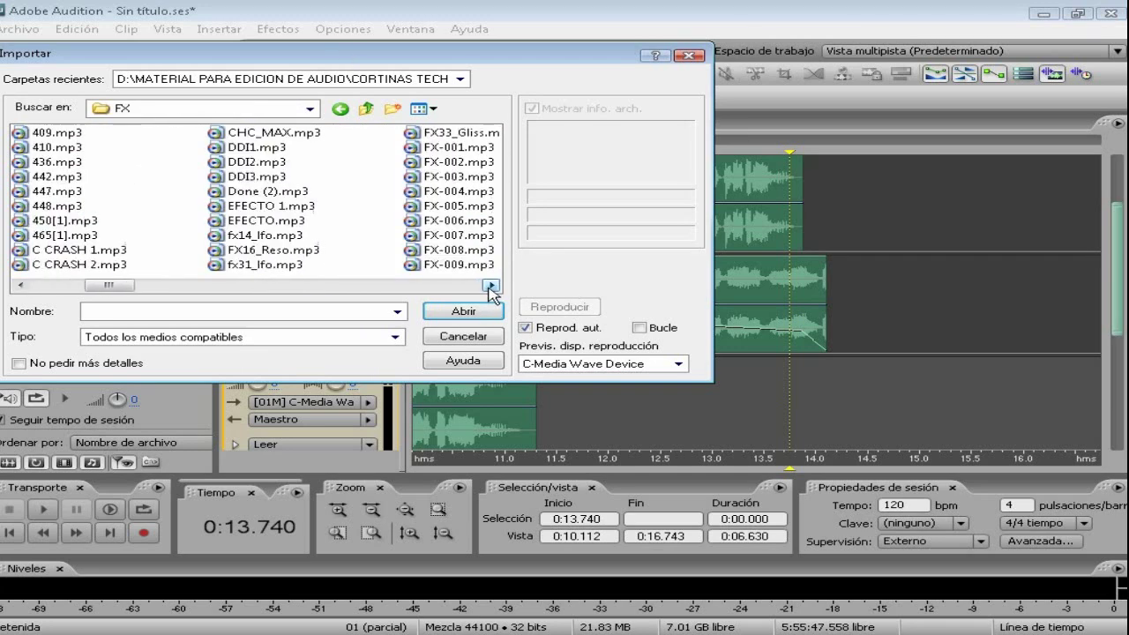
click(456, 147)
click(469, 311)
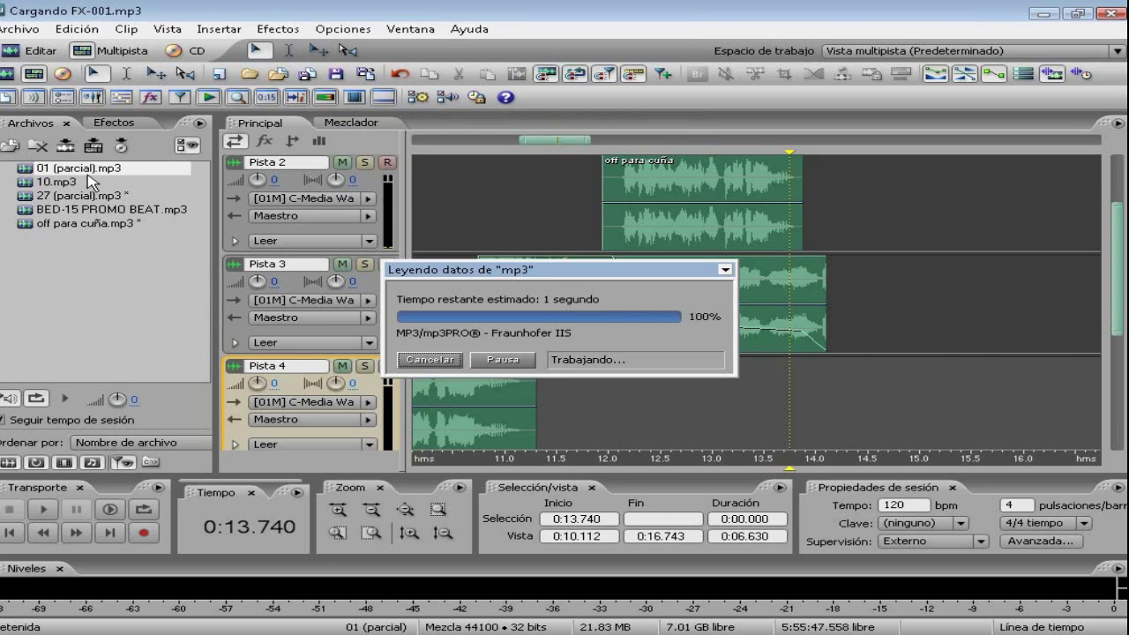
Place FX-001 on Pista 4 starting at about 13.6 s and play the ending from 12.92 s.
drag(53, 231, 712, 396)
click(705, 397)
drag(880, 399, 847, 399)
key(space)
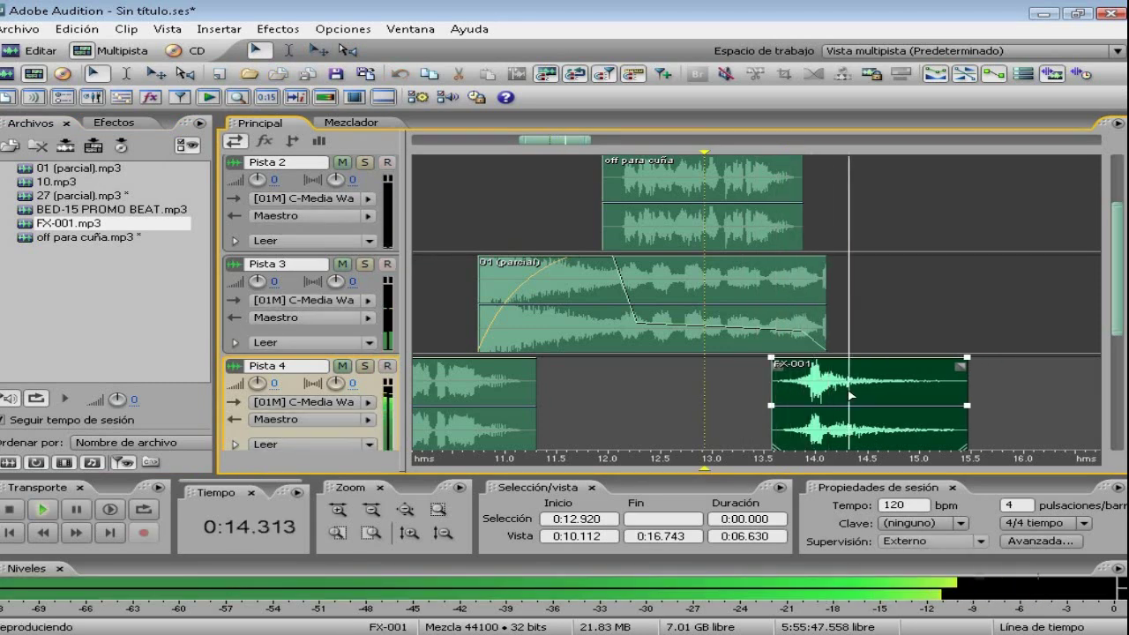
key(space)
key(space)
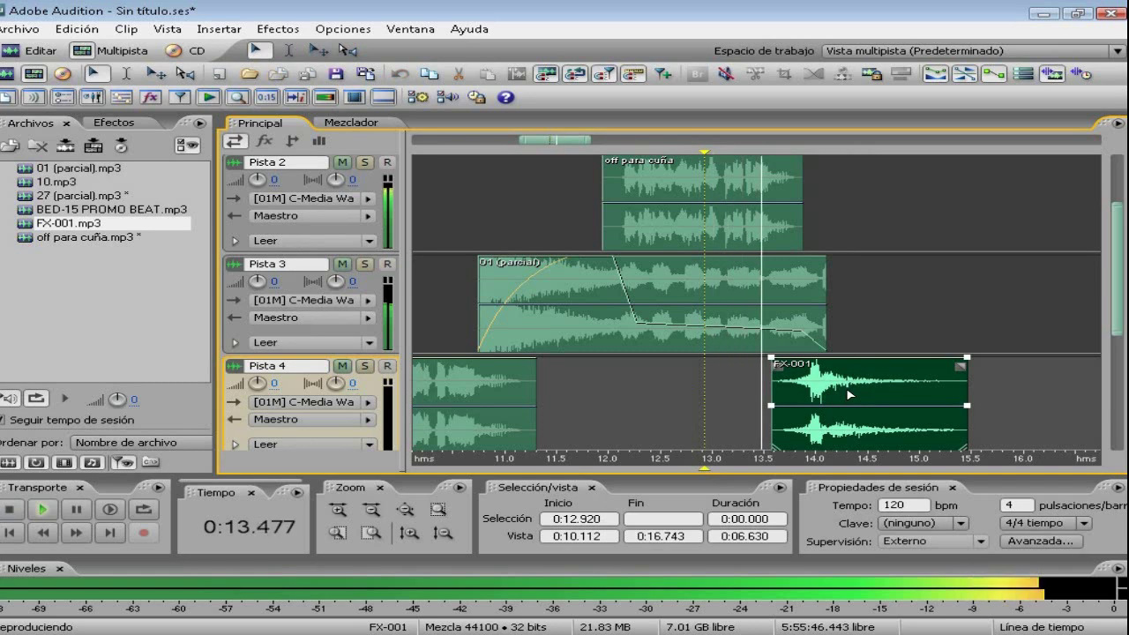
key(space)
key(space)
Shift FX-001 on Pista 4 earlier to start at about 13.35 s and play from 13.103 s.
click(782, 185)
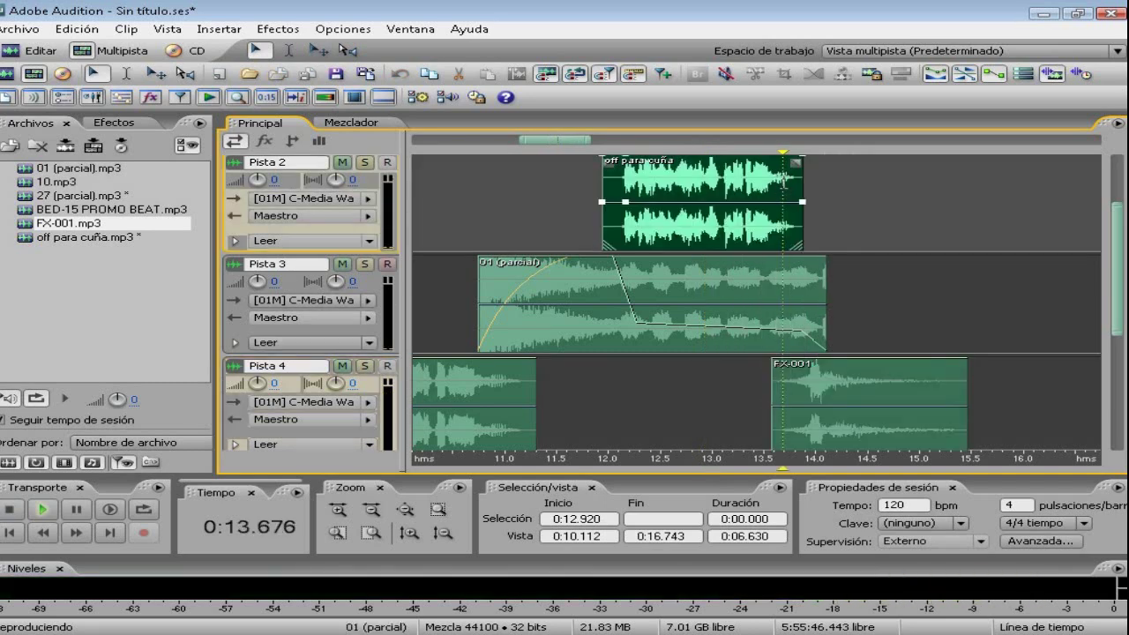
drag(847, 380, 822, 379)
click(724, 393)
key(space)
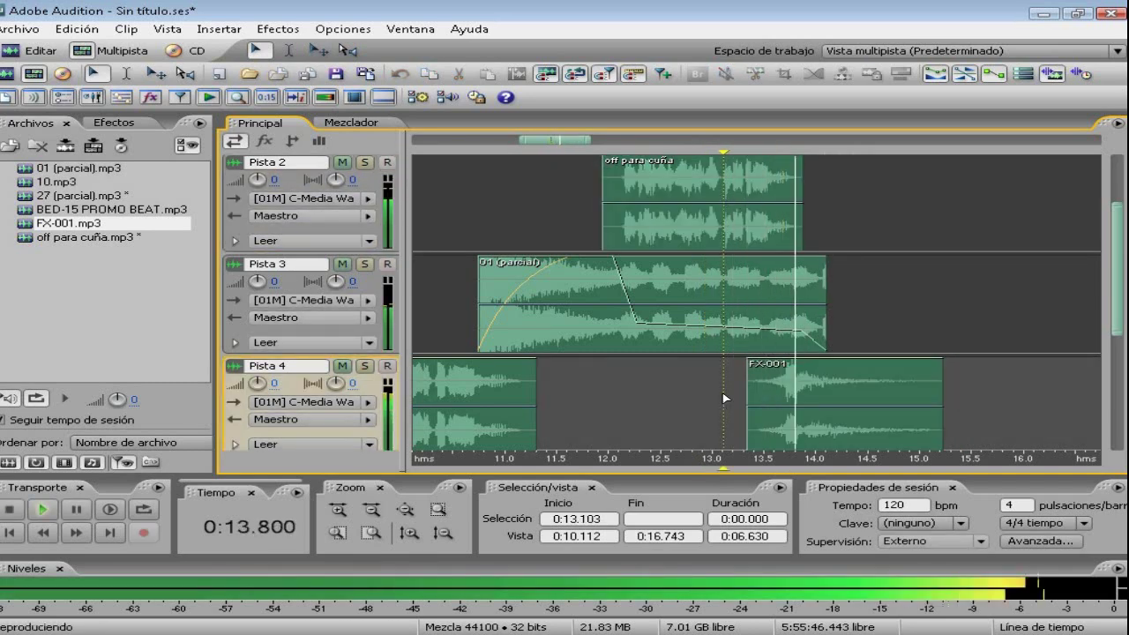
key(space)
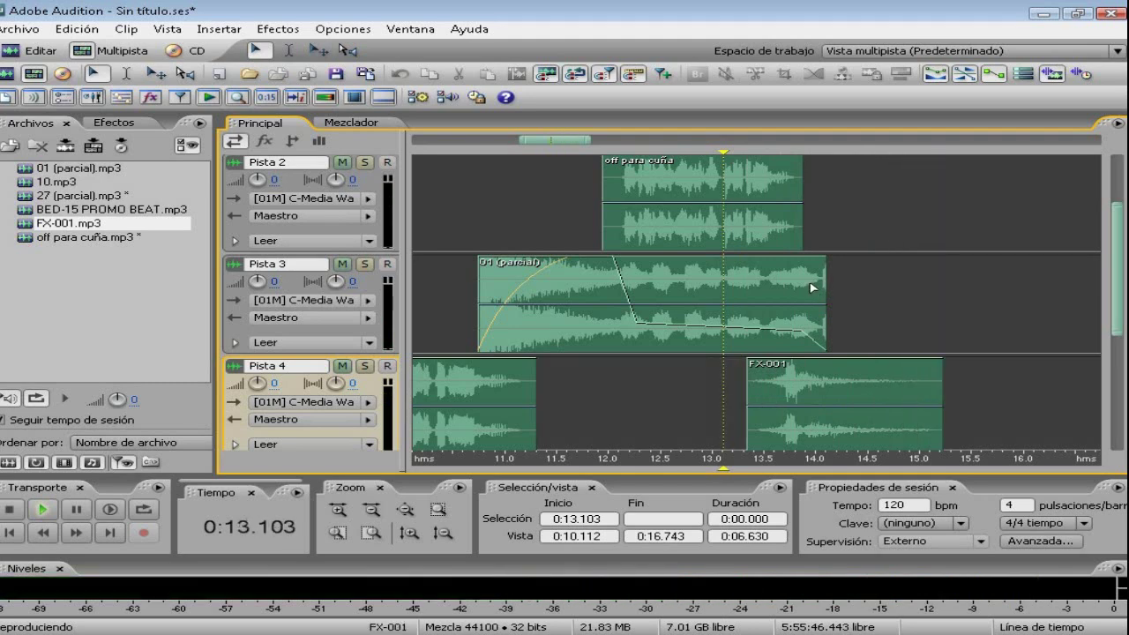
Add a fade-out of about 0.6 s to the end of clip 01 on Pista 3 and play from 13.06 s.
click(815, 322)
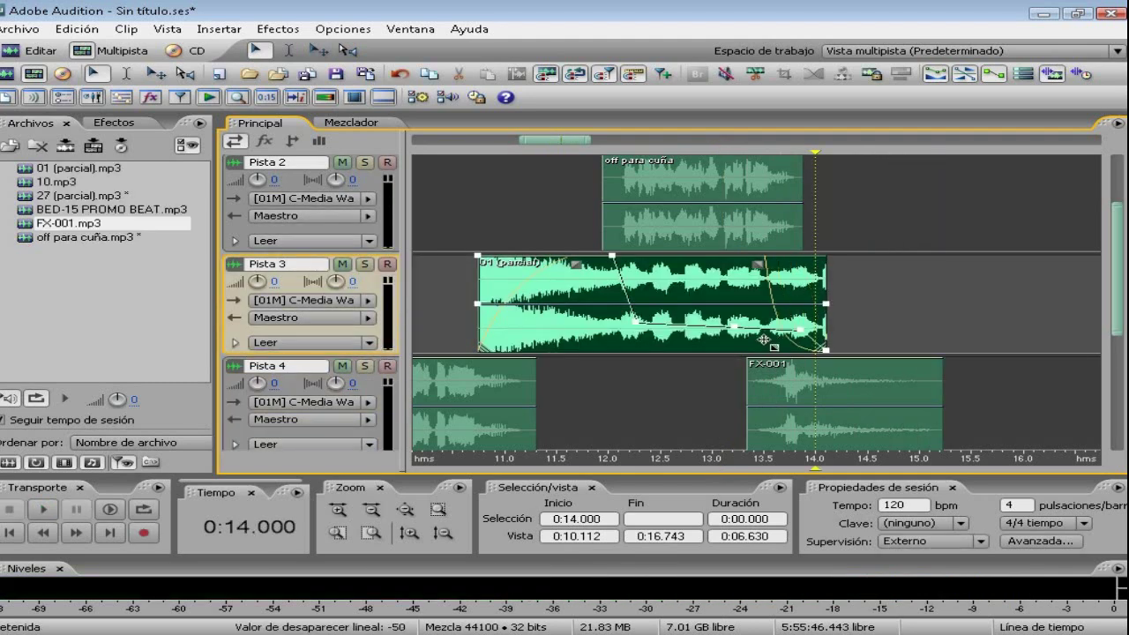
click(719, 408)
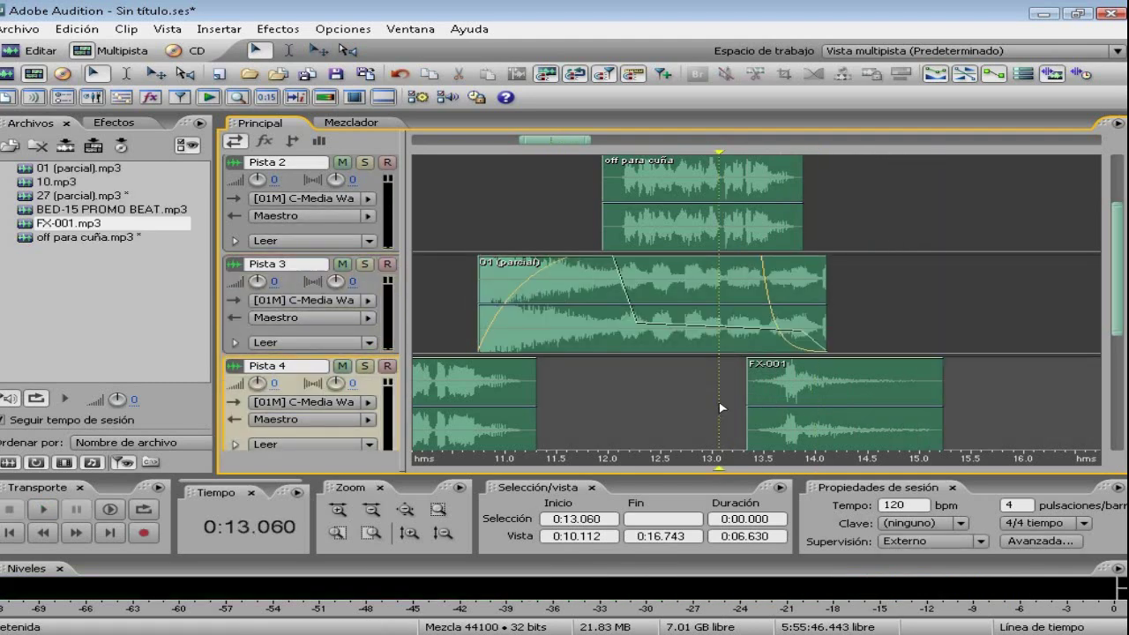
key(space)
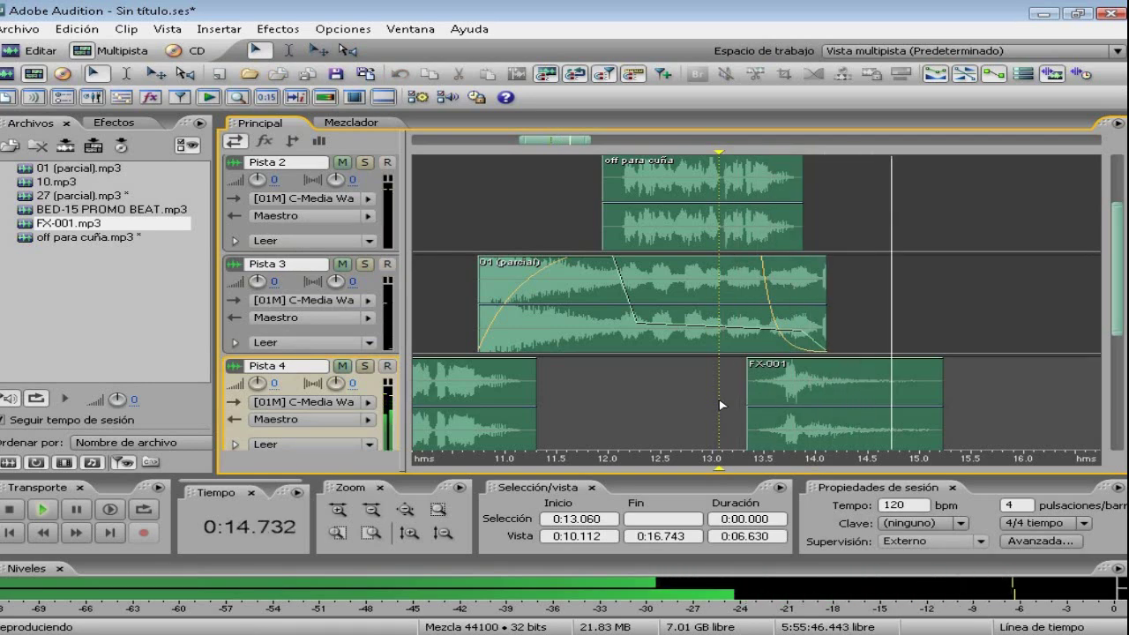
key(space)
Bounce all the session's audio clips to a new stereo track.
double_click(705, 139)
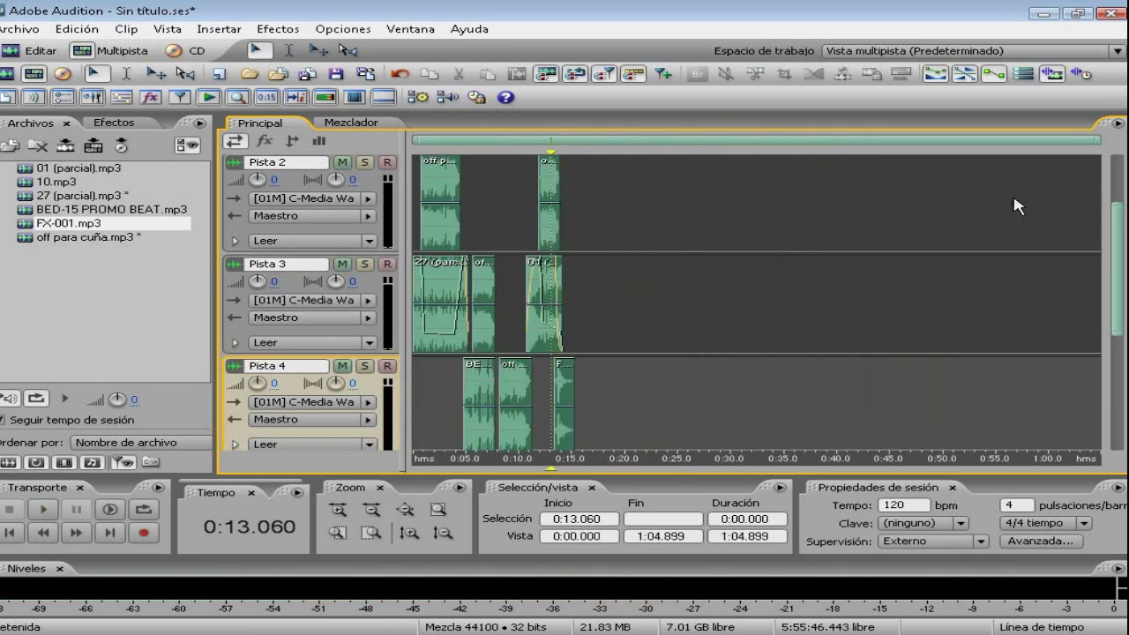
scroll(1057, 287, down, 5)
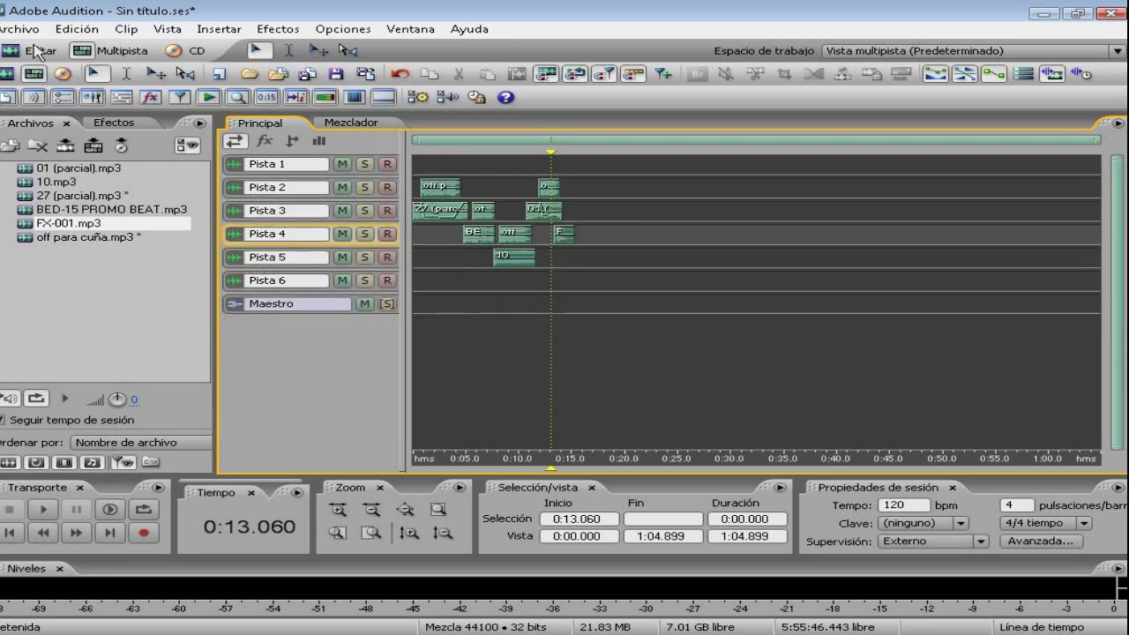
click(78, 29)
mouse_move(176, 287)
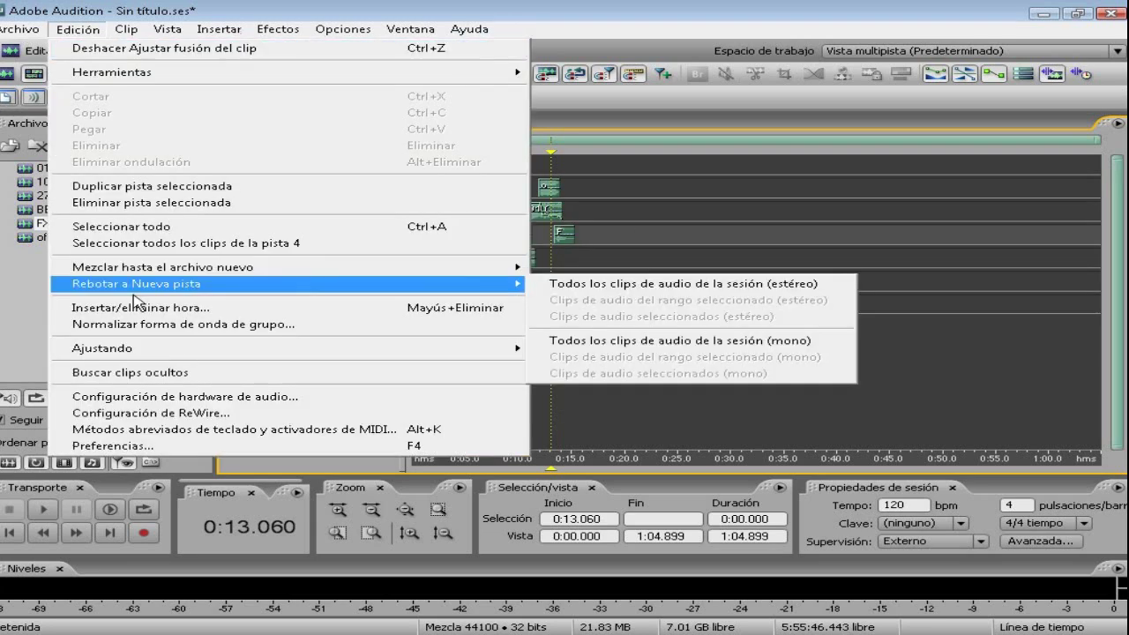
click(641, 284)
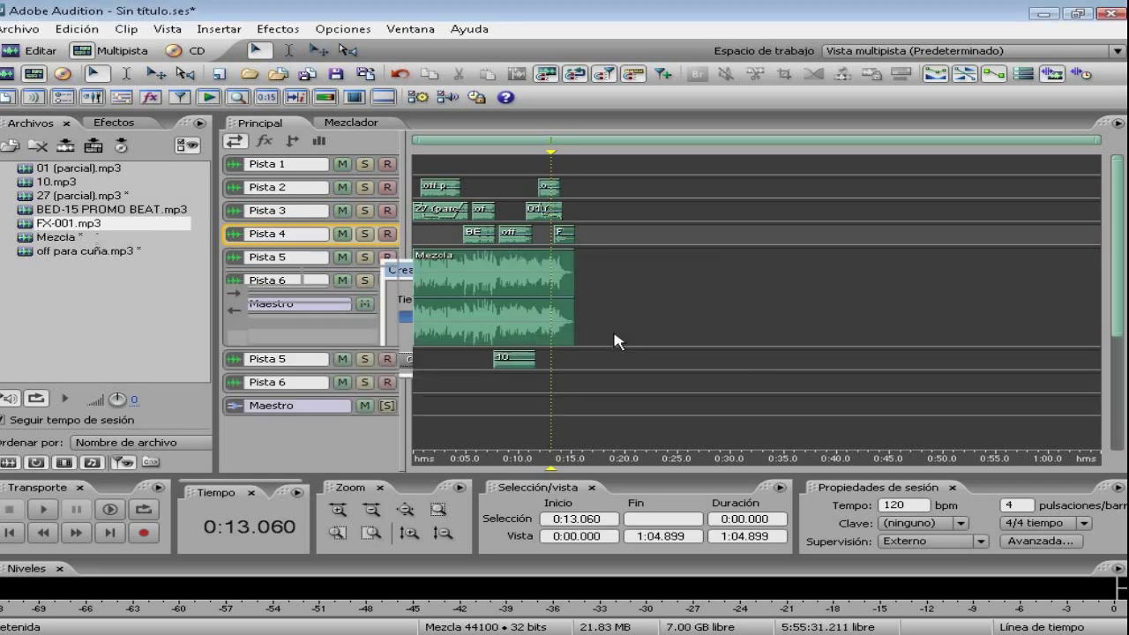
Open the Mezcla mixdown in the waveform editor and play it from the beginning.
double_click(529, 295)
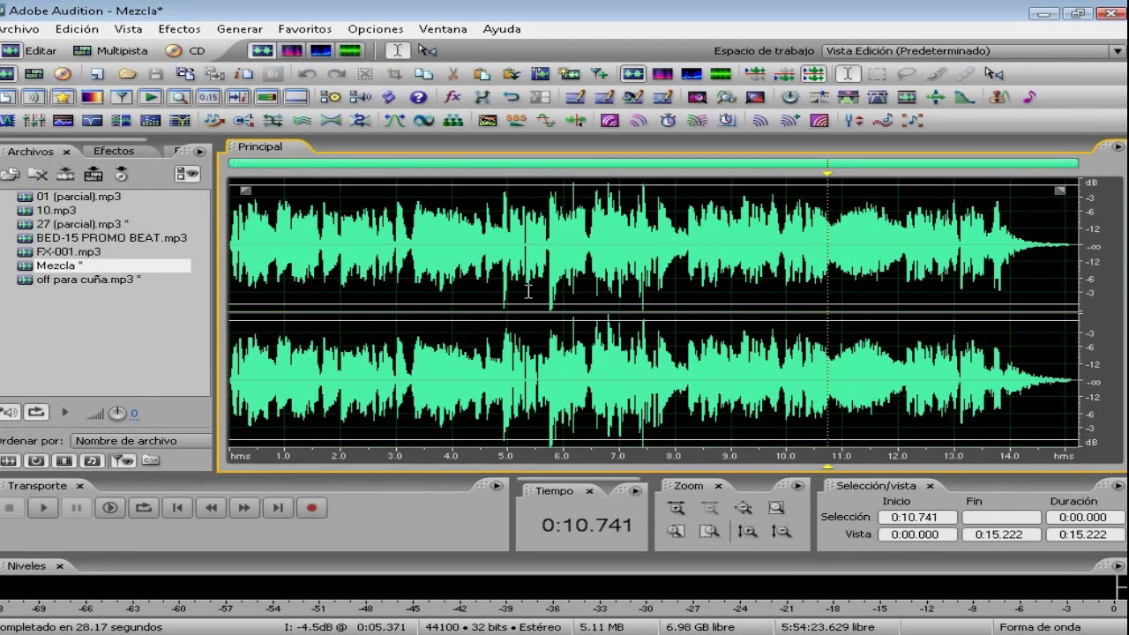
key(Home)
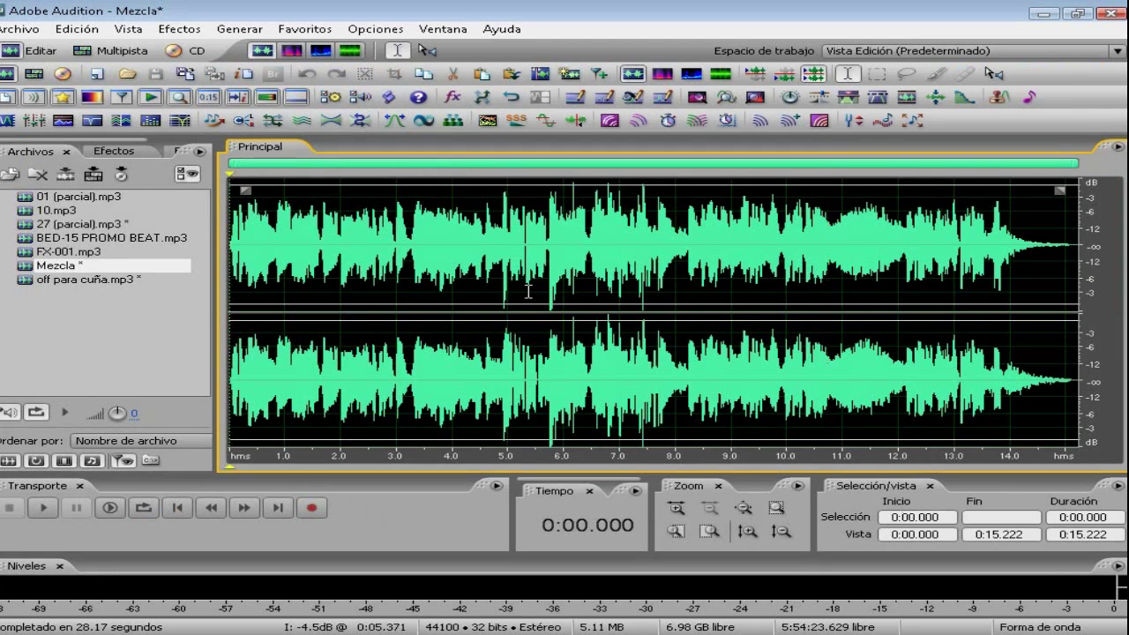
key(space)
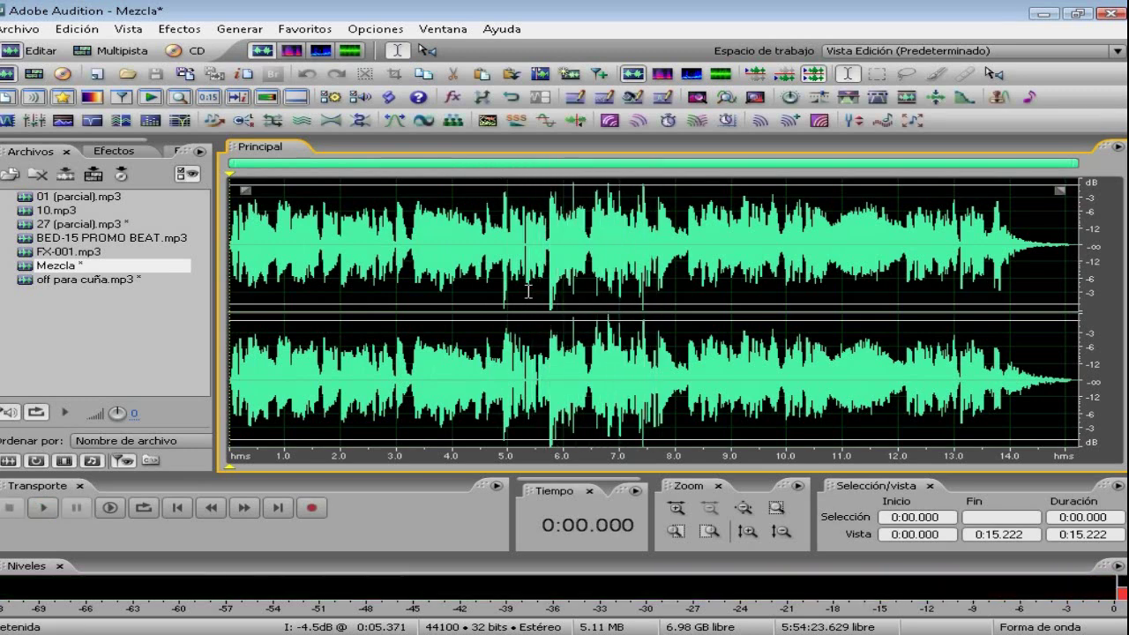
Save the mixdown as promo 1 in mp3PRO (FhG) (*.mp3) format on the (D:) DATOS drive.
key(ctrl+shift+s)
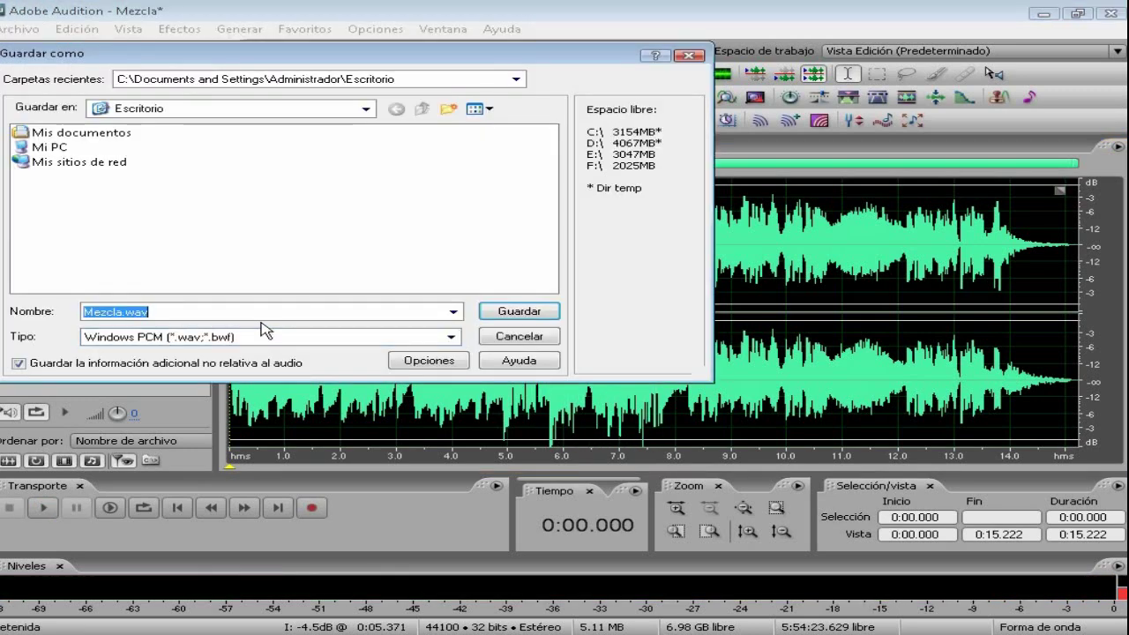
text(pro)
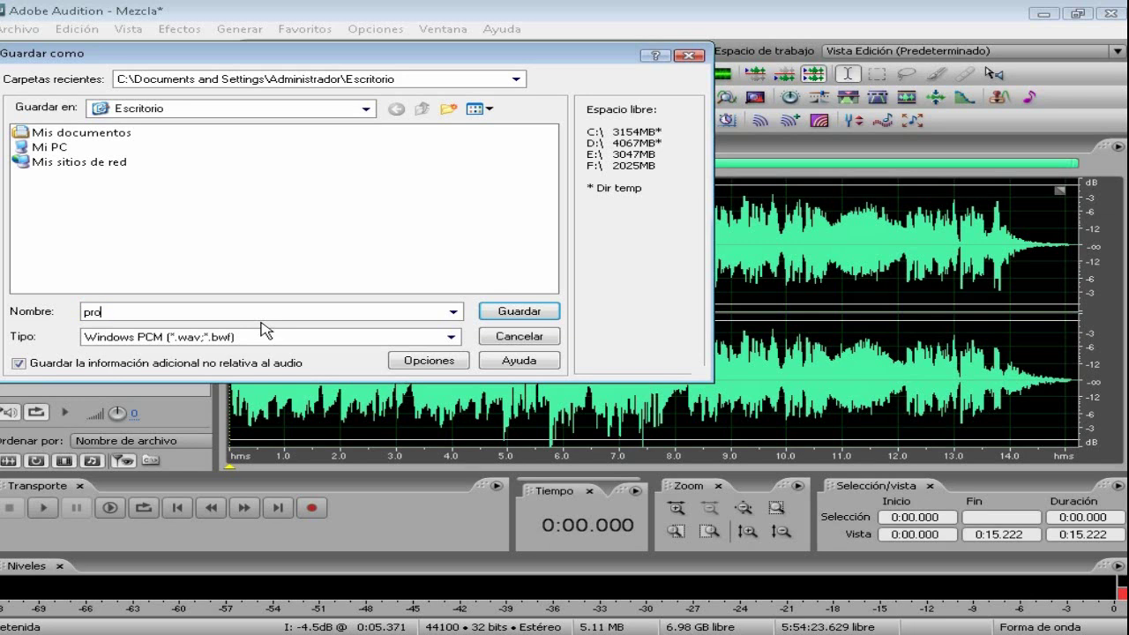
text(o)
key(BackSpace)
text(mo 1)
click(451, 337)
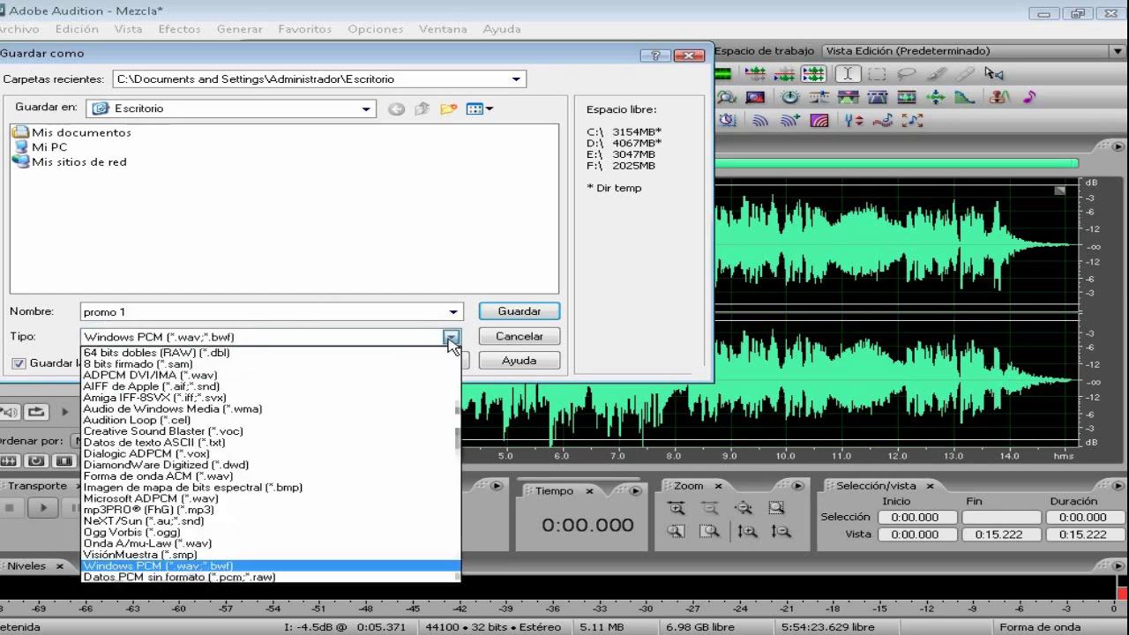
click(158, 510)
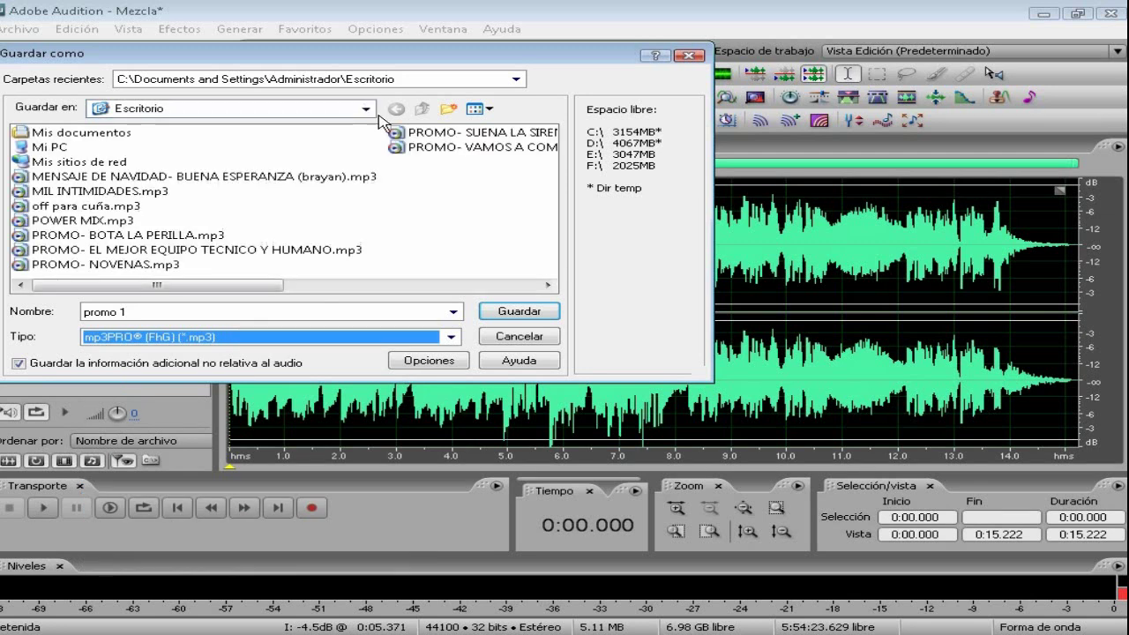
double_click(48, 148)
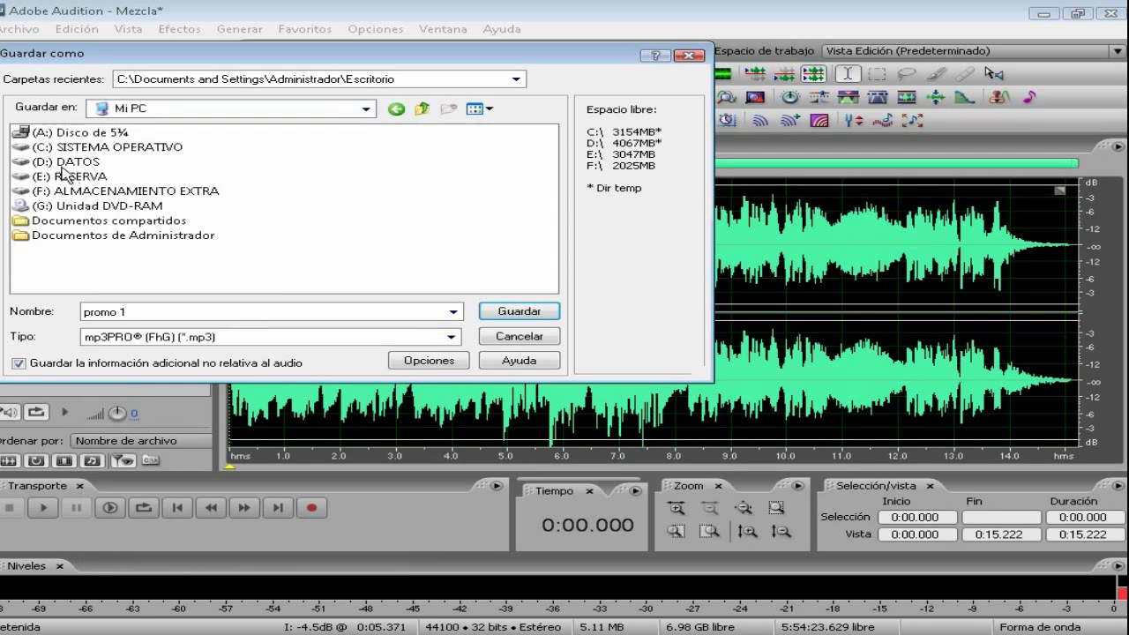
double_click(69, 164)
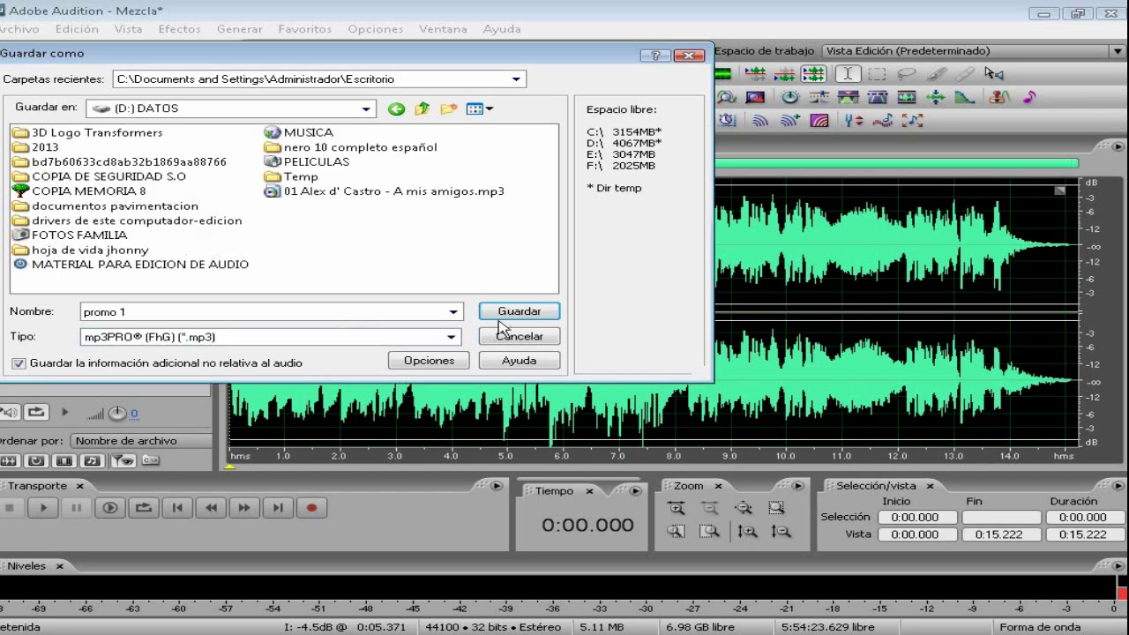
click(515, 315)
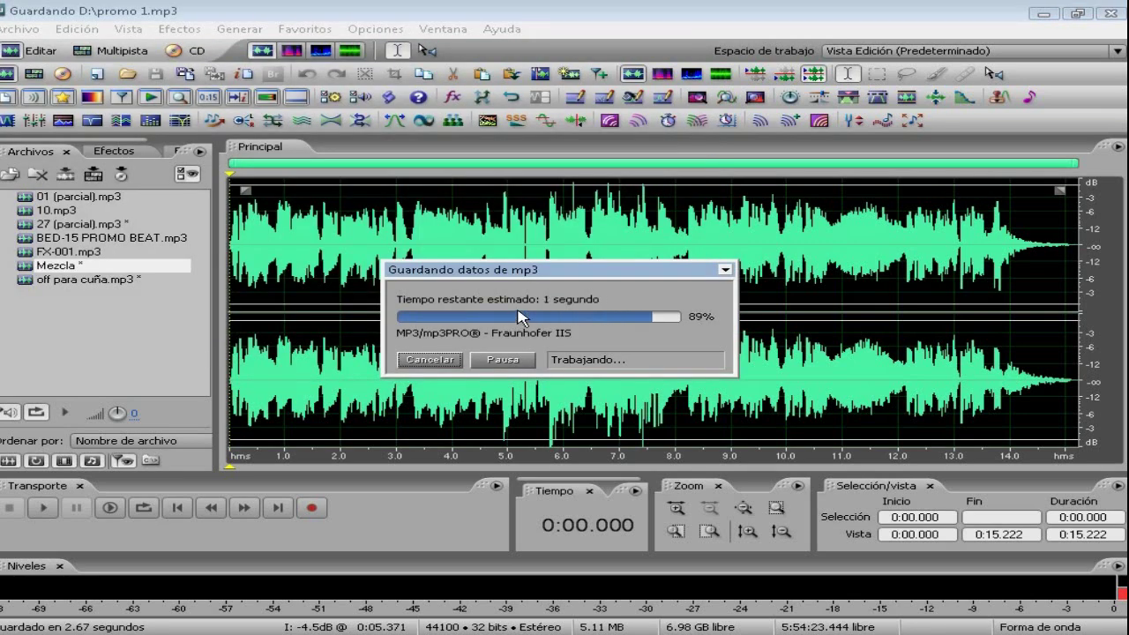
Save a copy of promo 1.mp3 to the Escritorio folder in the same mp3PRO format.
click(183, 74)
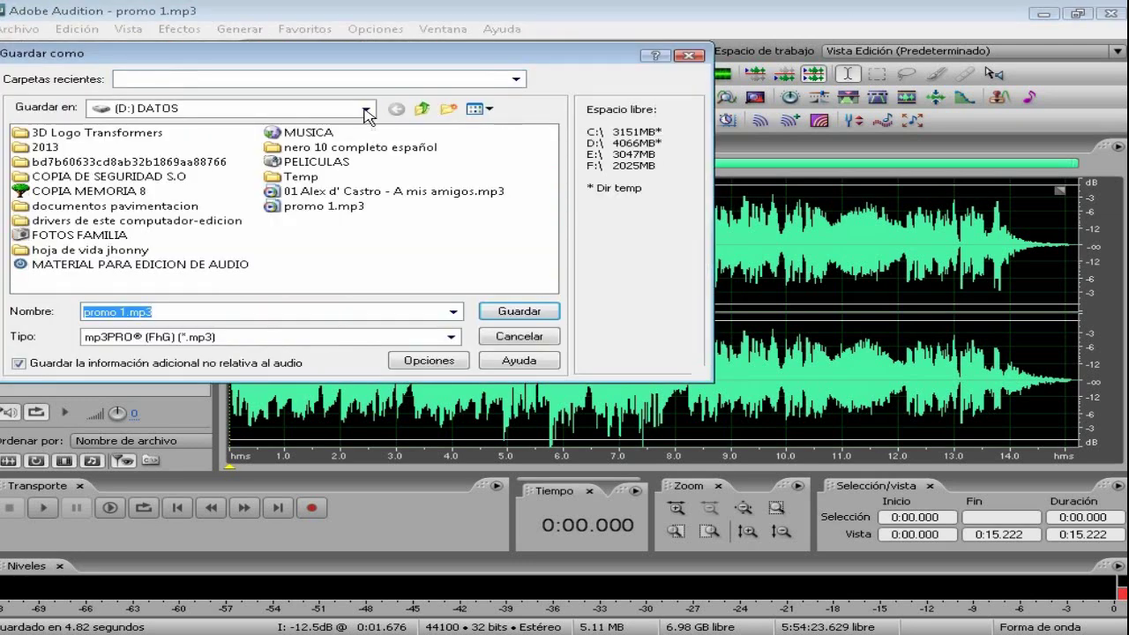
click(365, 109)
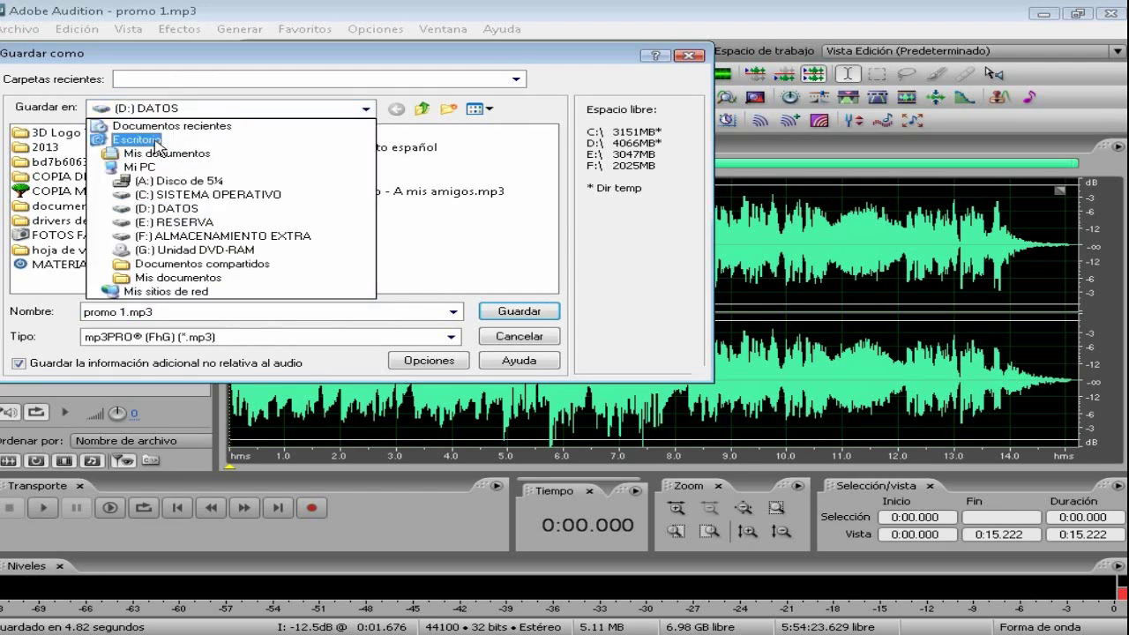
click(157, 141)
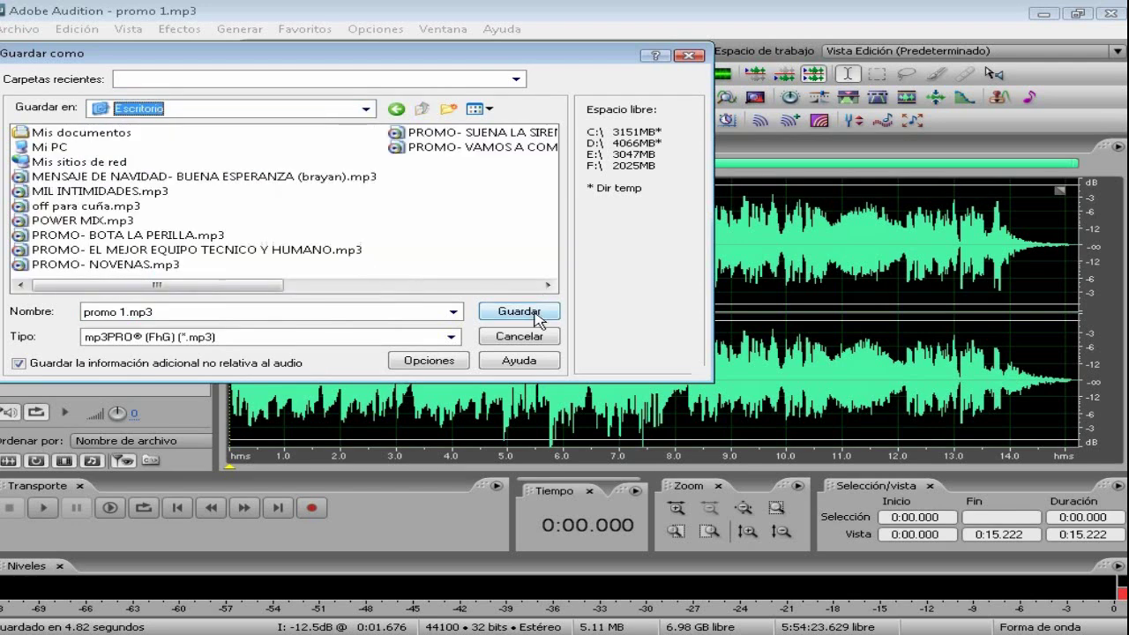
click(537, 314)
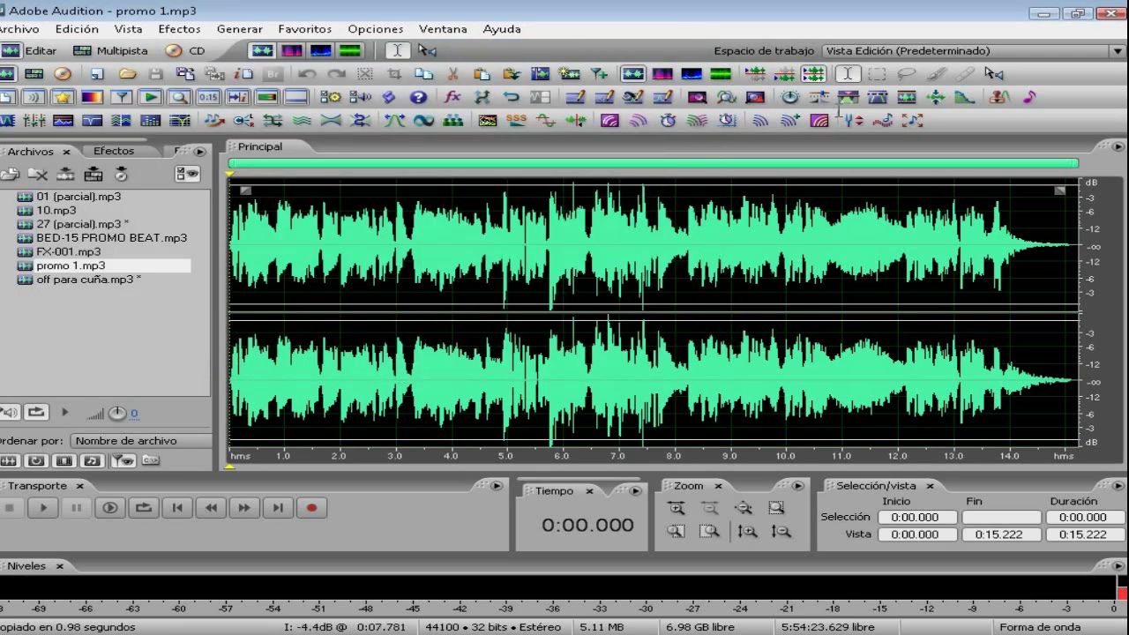
Switch to the Windows desktop and move off para cuña.mp3 to the free spot beside taller chinacota.JPG.
click(1044, 13)
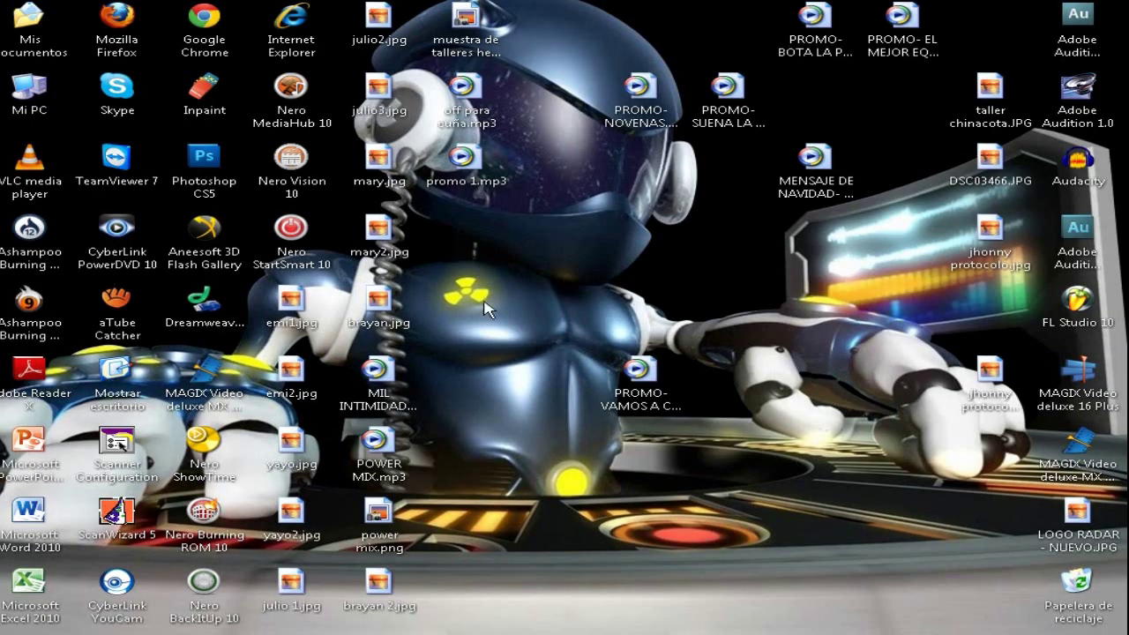
click(472, 169)
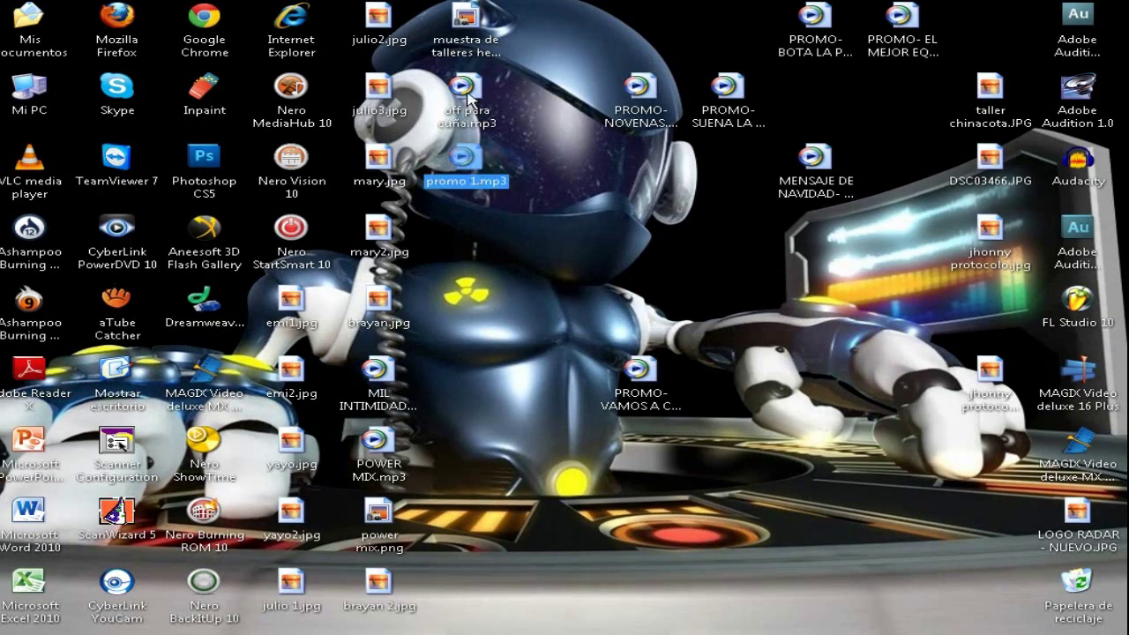
drag(469, 102, 909, 101)
click(472, 174)
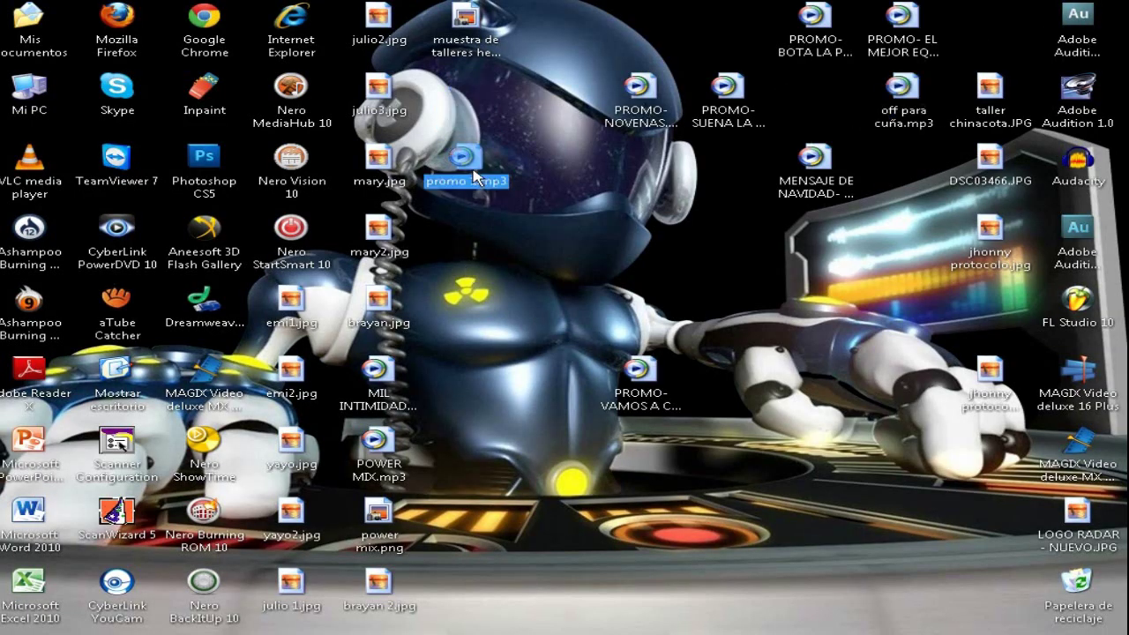
click(487, 231)
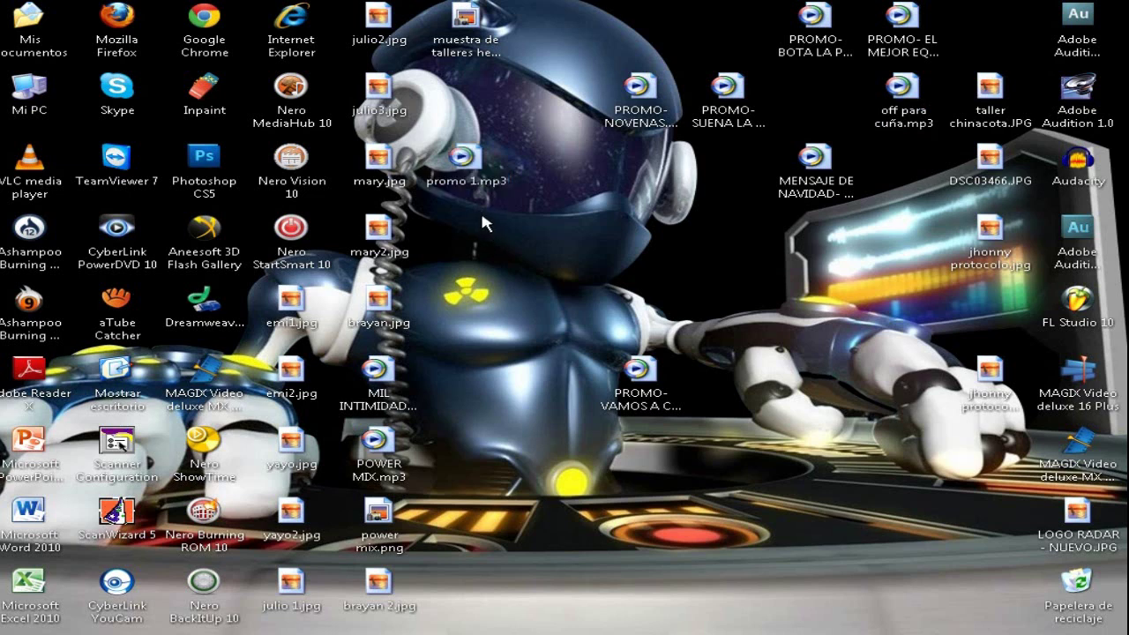
Play promo 1.mp3 from the desktop in Windows Media Player and replay it with the whole player window in view.
click(465, 165)
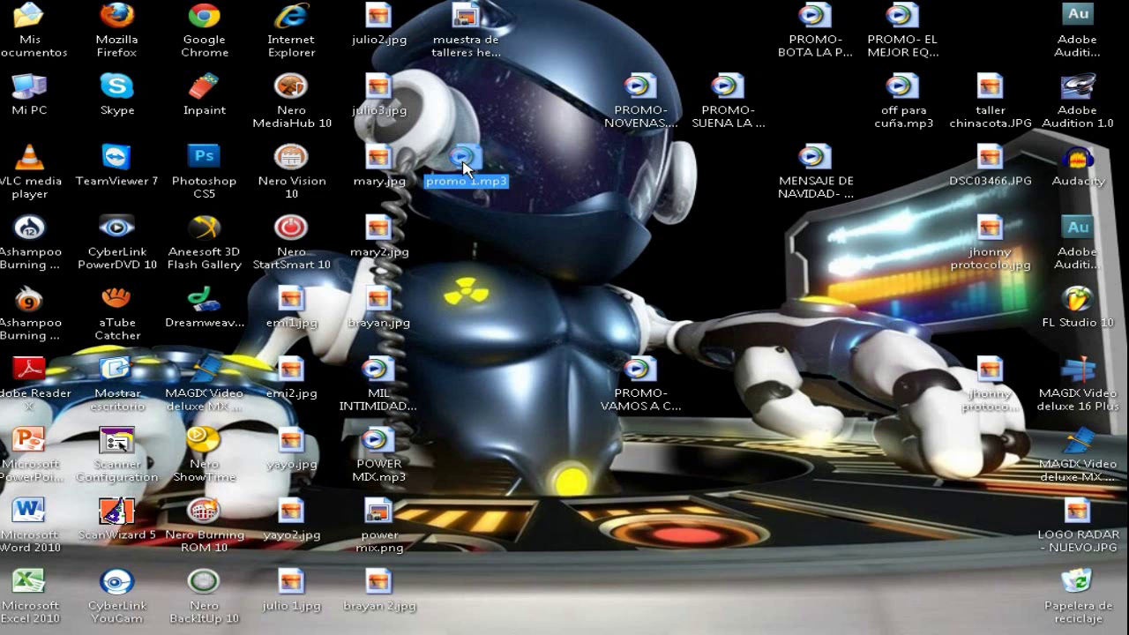
click(472, 285)
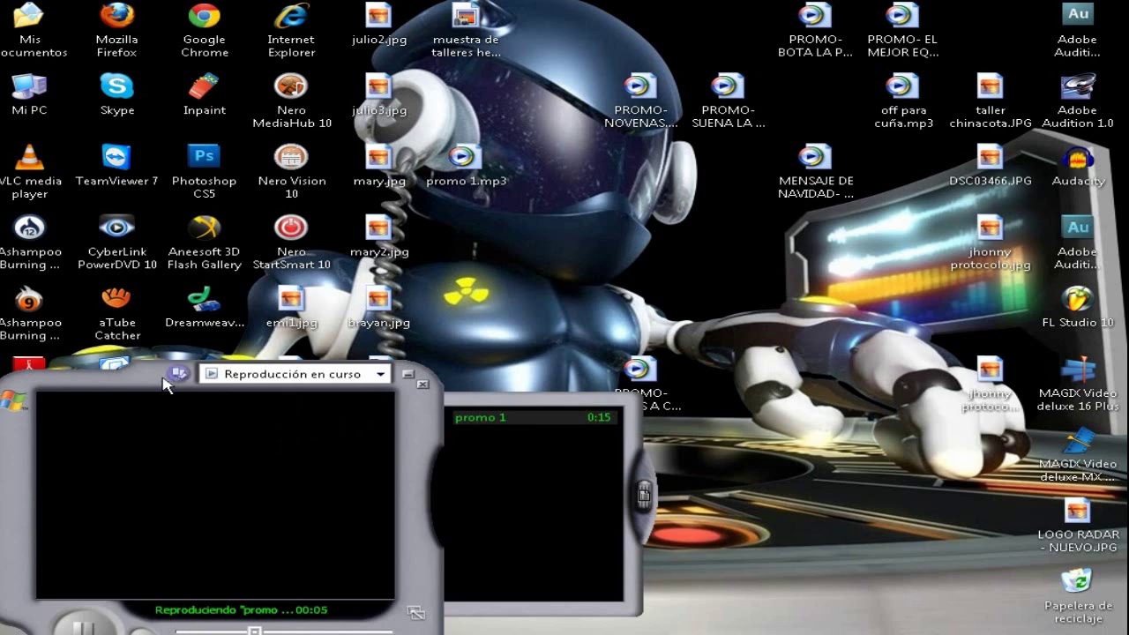
drag(150, 381, 262, 190)
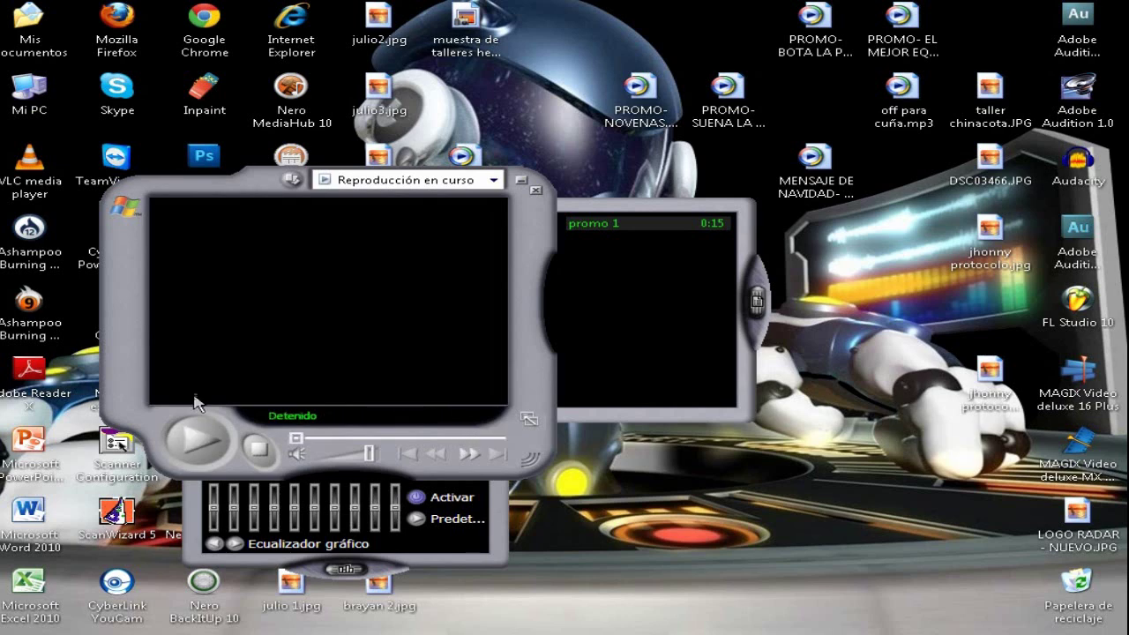
click(196, 439)
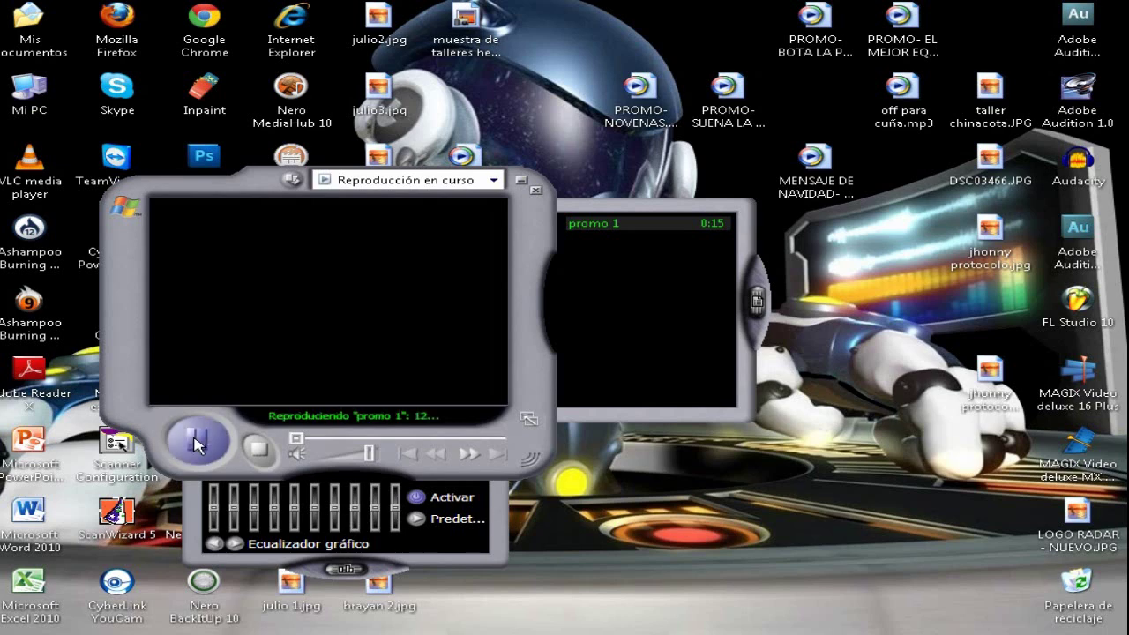